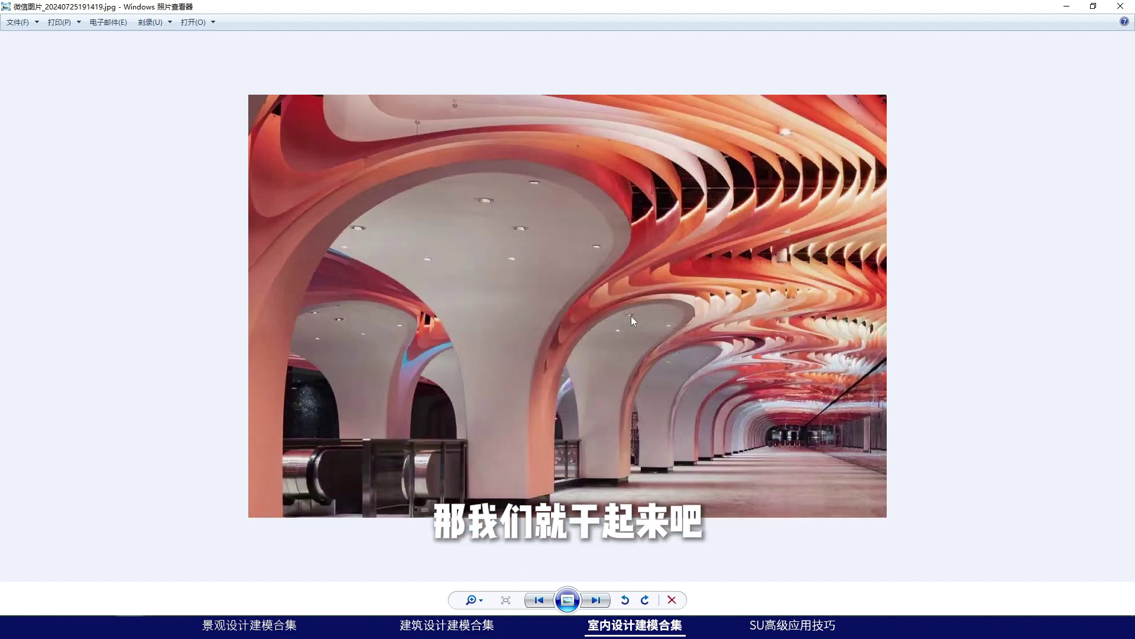
Step: Switch to SketchUp and dock the Vertex Tools, Curviloft, JointPushPull and 坯子助手 toolbars, keeping the 贝兹曲线编辑 toolbar floating over the drawing area
key(alt+Tab)
mouse_move(621, 323)
middle_down()
mouse_move(588, 340)
mouse_move(539, 335)
middle_up()
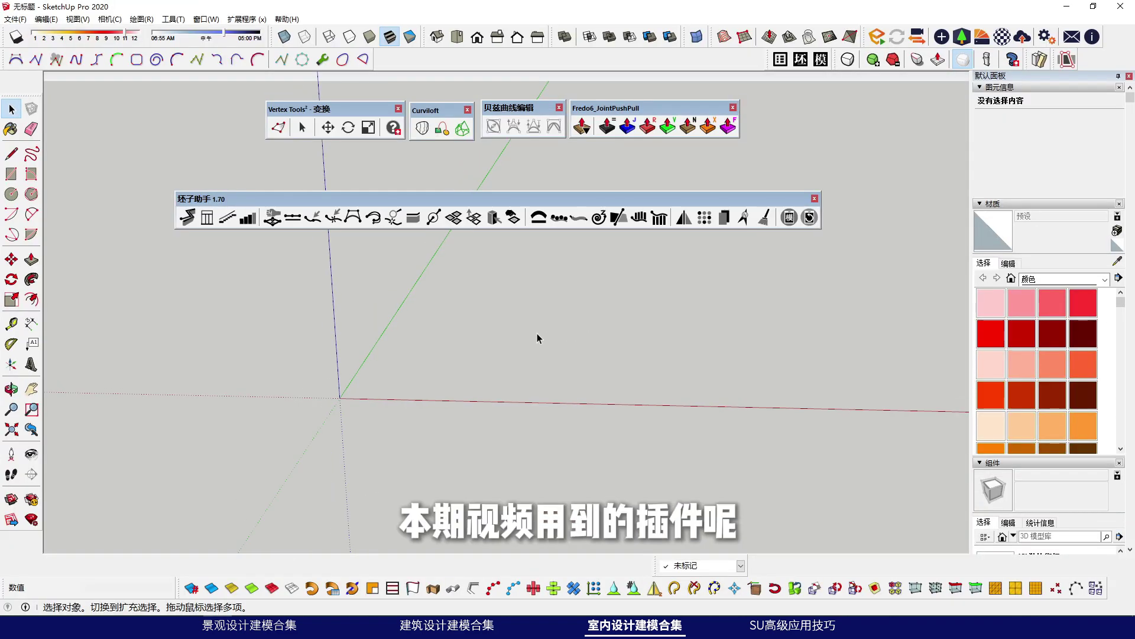
drag(344, 109, 439, 60)
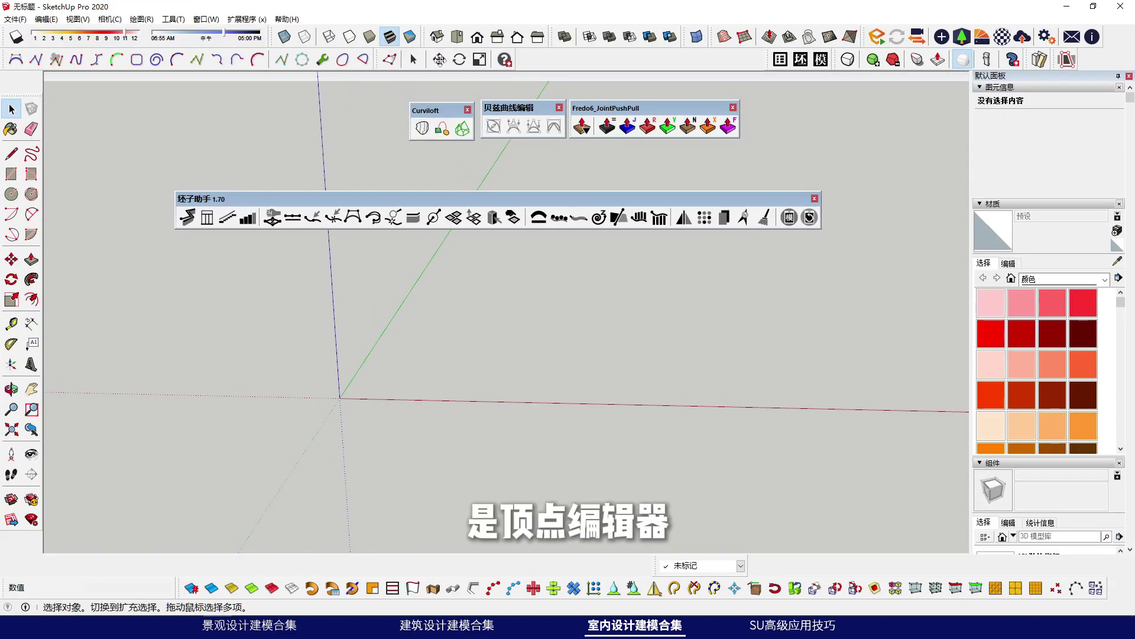
drag(422, 108, 518, 59)
drag(525, 107, 422, 116)
drag(585, 108, 600, 60)
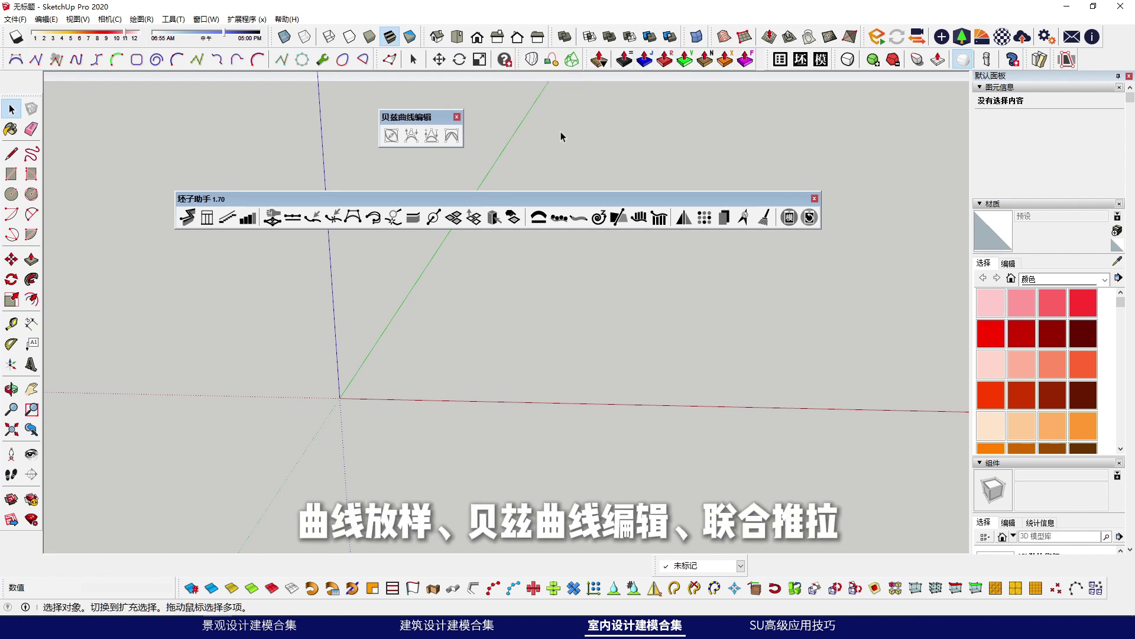
drag(469, 194, 355, 531)
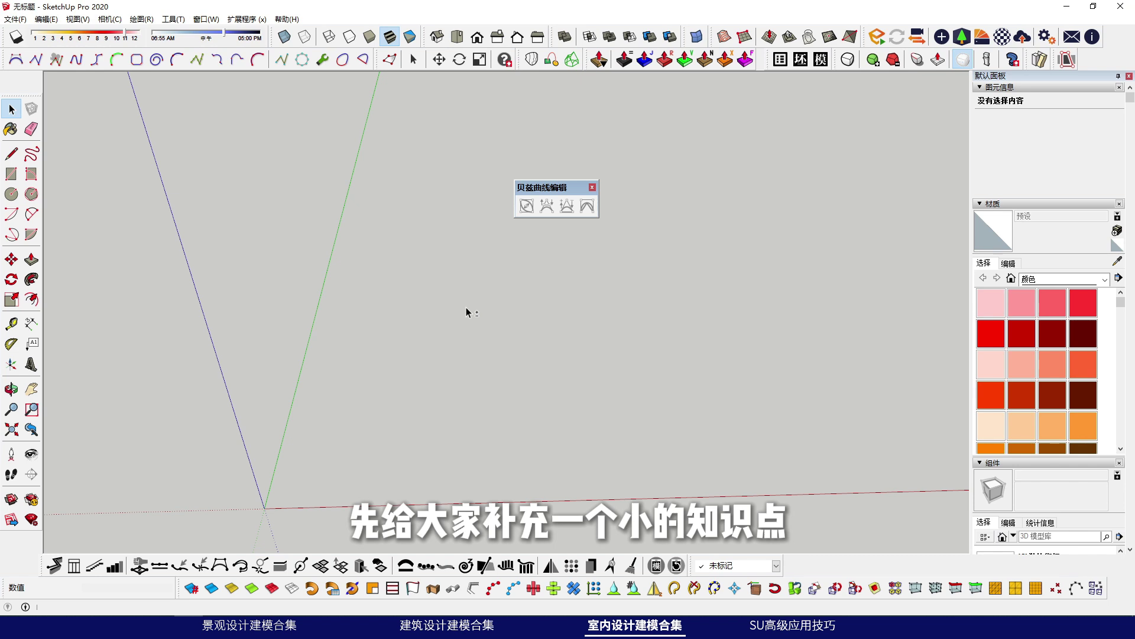
drag(537, 188, 529, 173)
middle_drag(414, 345, 390, 342)
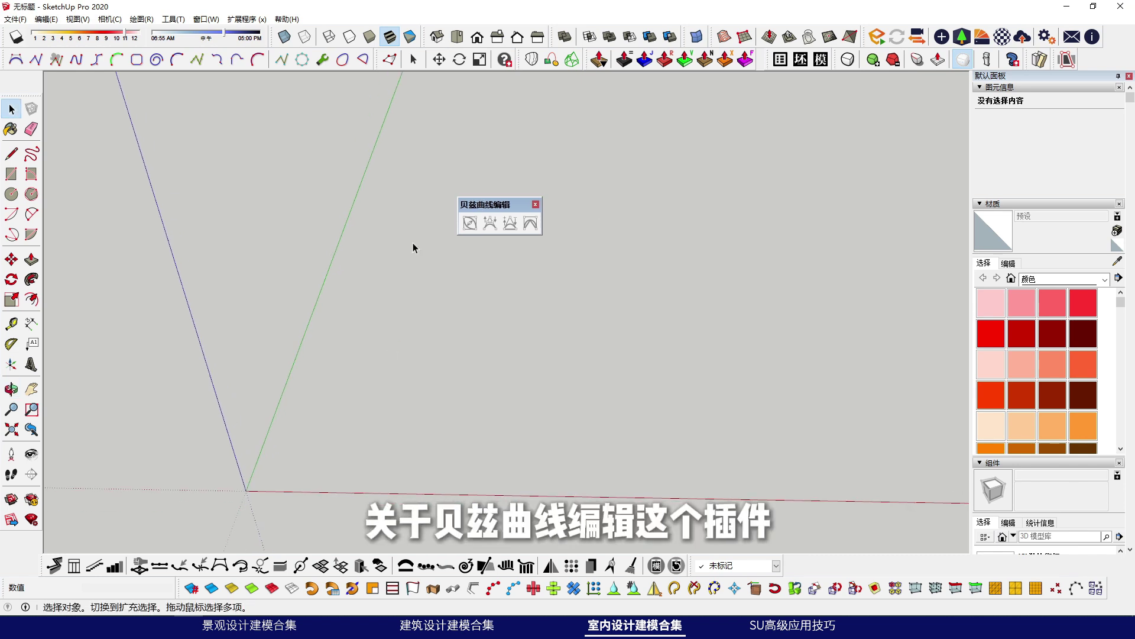
mouse_move(226, 626)
click(259, 591)
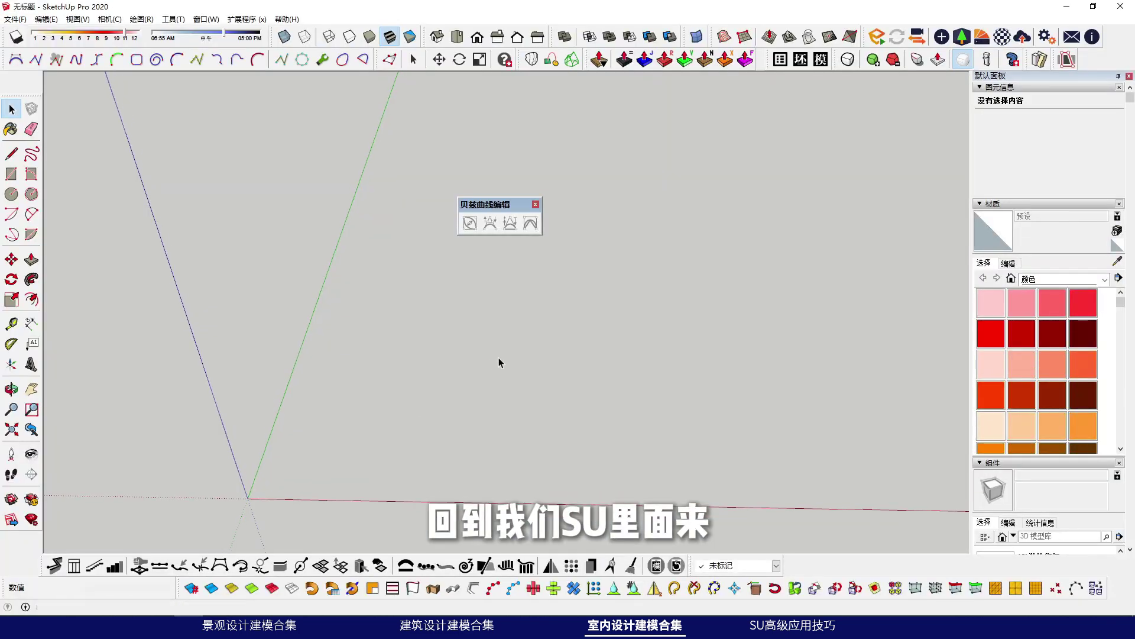
Step: Draw a zigzag of three connected straight lines in front of the green axis, about 6424 mm long in total
scroll(499, 358, down, 2)
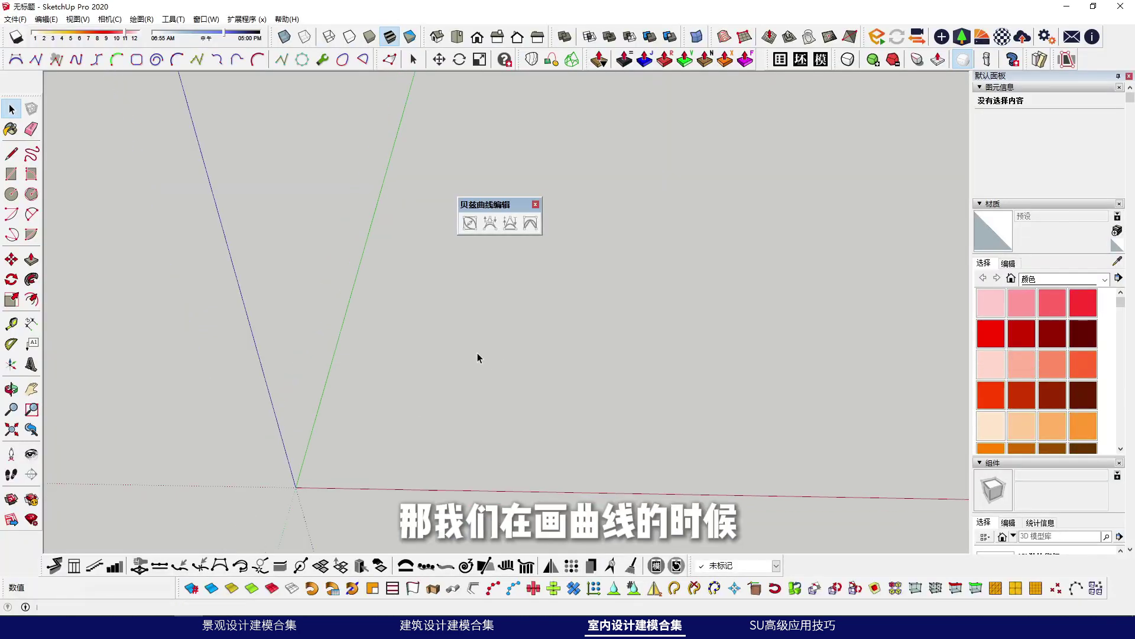
key(l)
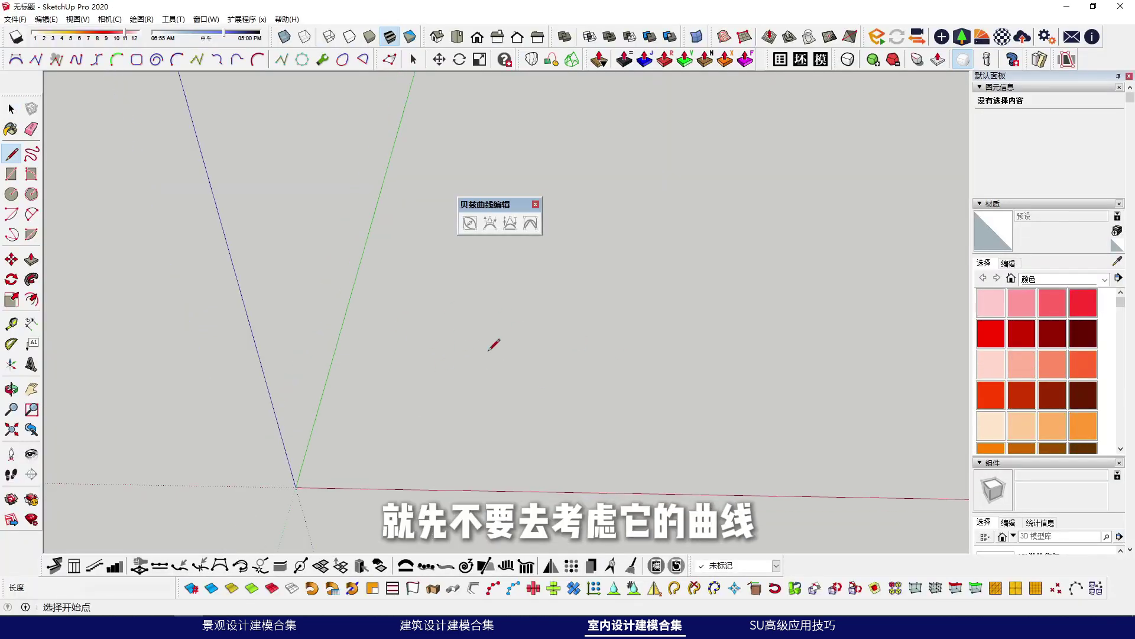
click(374, 331)
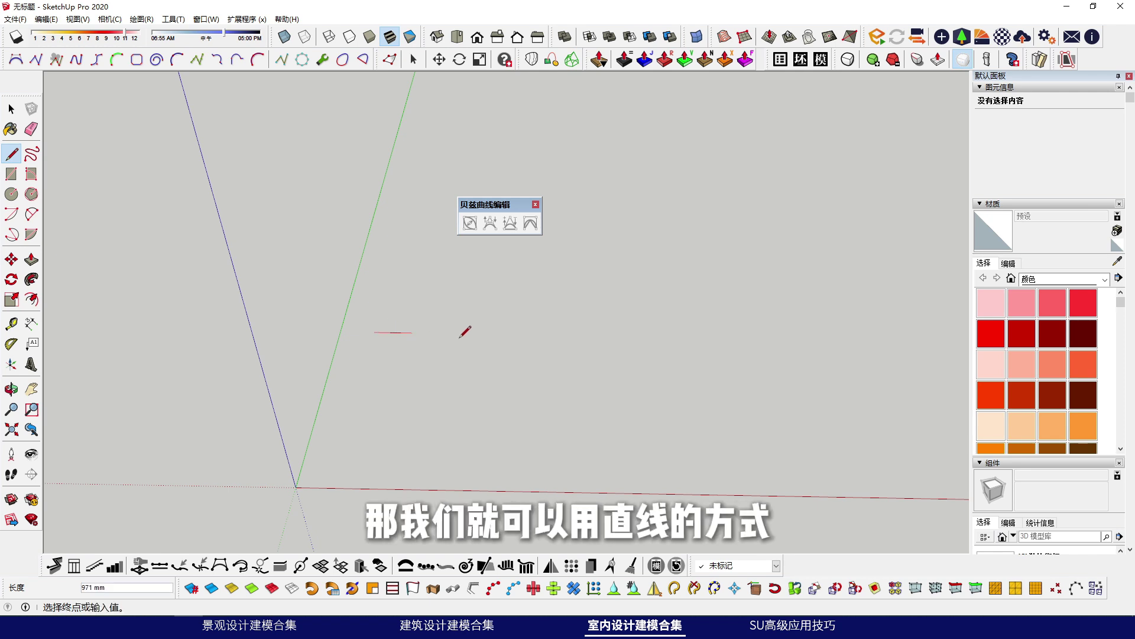
click(488, 333)
click(546, 405)
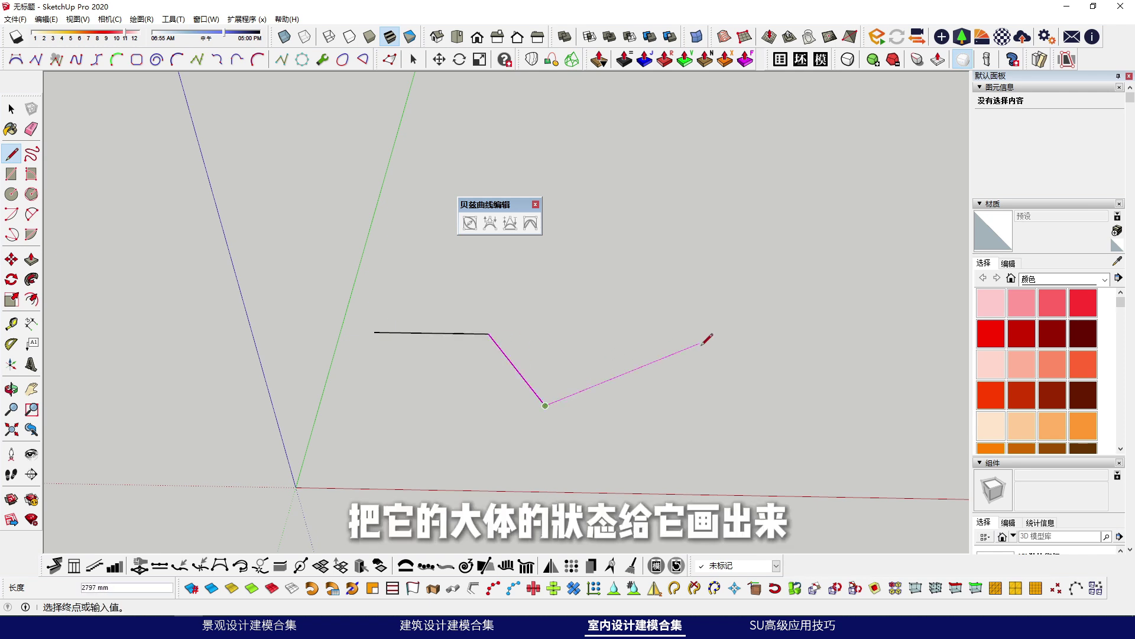
click(702, 342)
key(space)
Step: Select all three connected edges of the zigzag and delete them
drag(634, 426, 400, 317)
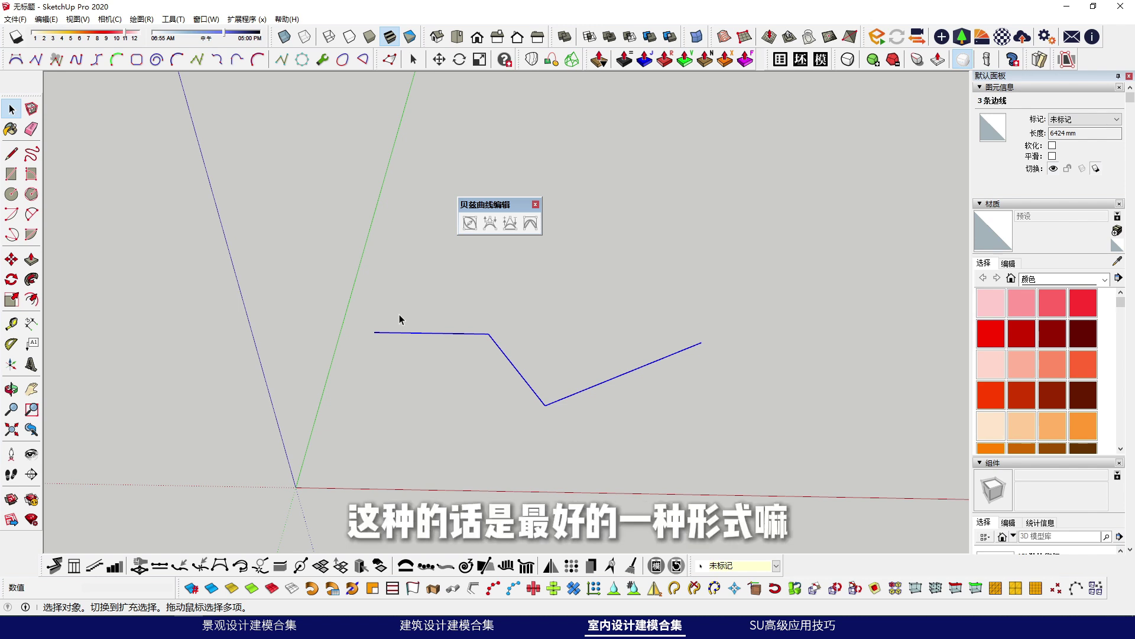
click(400, 319)
scroll(399, 319, up, 2)
drag(485, 198, 480, 185)
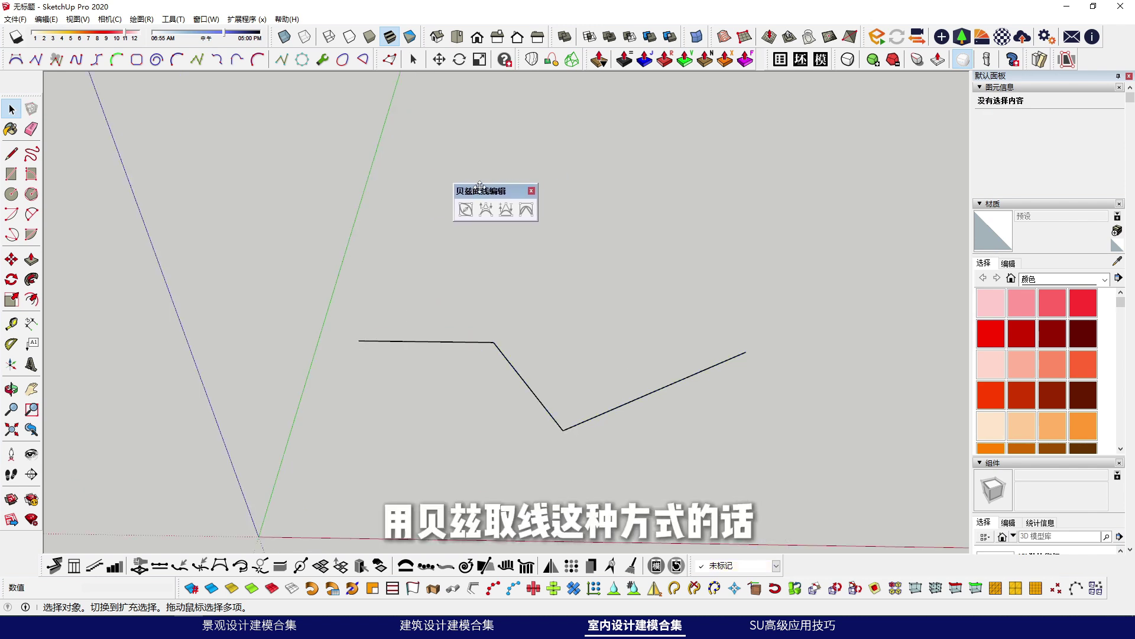
triple_click(600, 414)
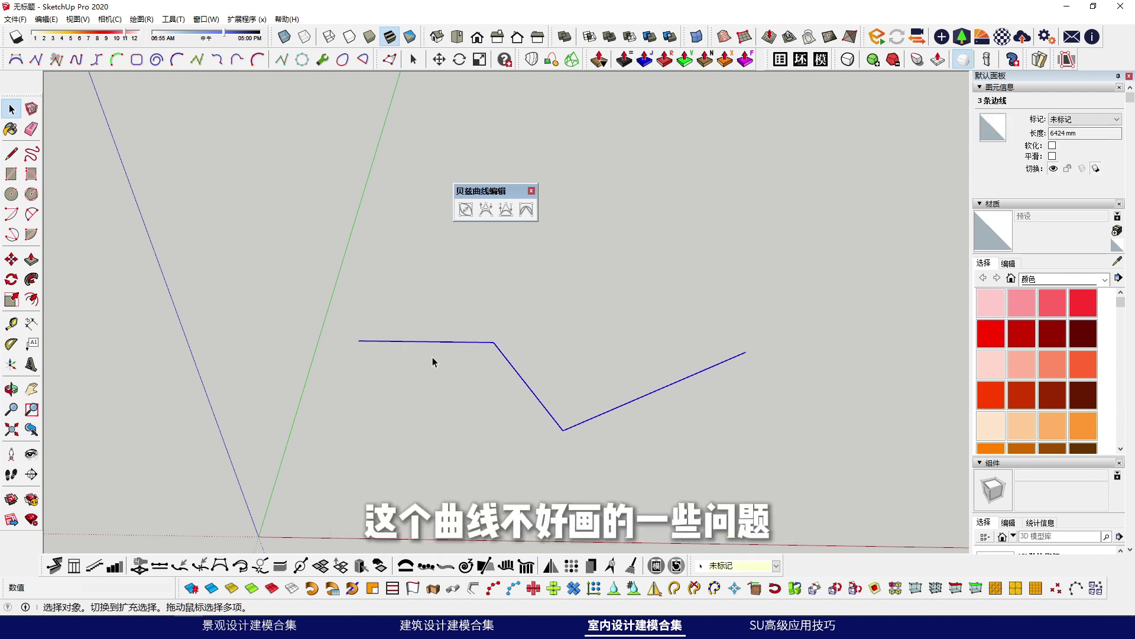
scroll(395, 287, down, 1)
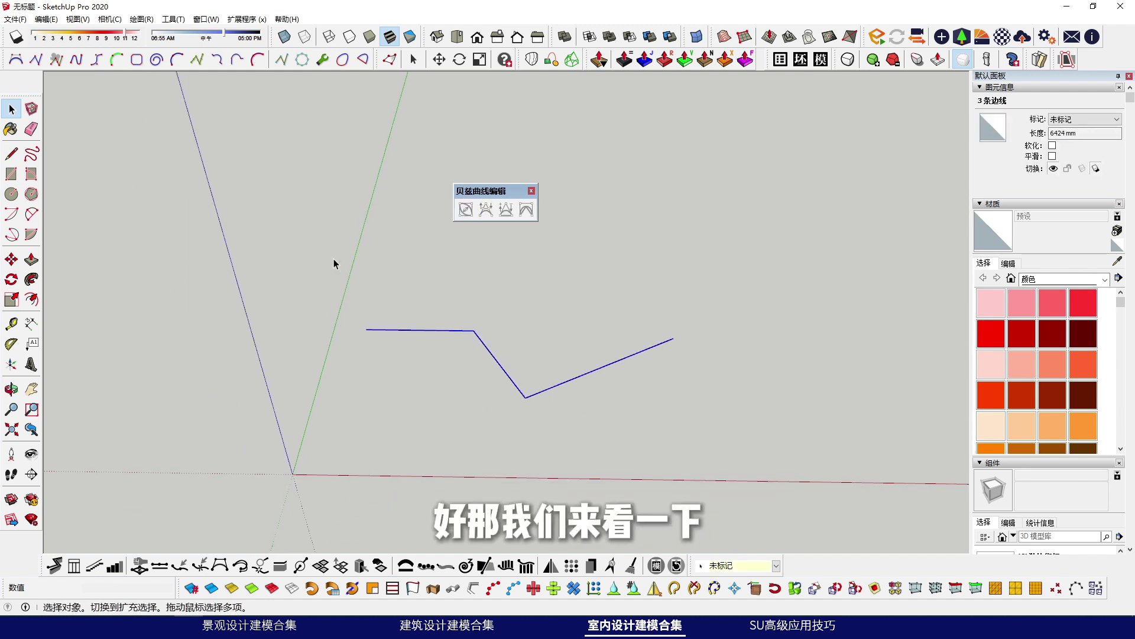
key(Delete)
Step: Draw a single straight line about 2912 mm long, roughly parallel to the red axis
scroll(445, 347, up, 2)
key(l)
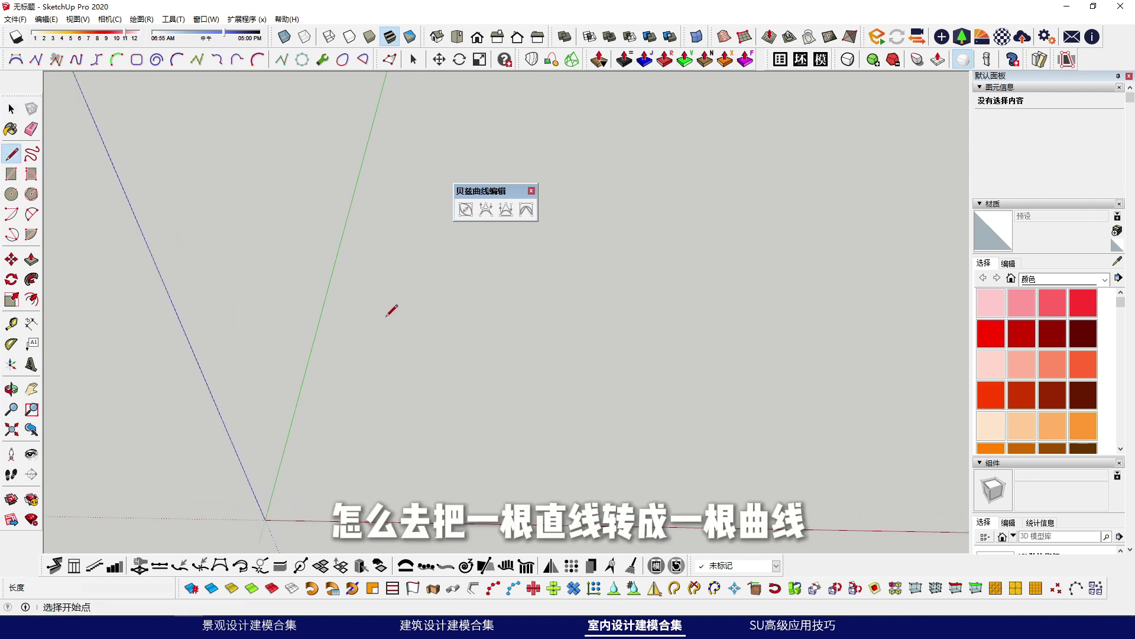
click(386, 316)
click(580, 320)
key(space)
scroll(429, 317, up, 1)
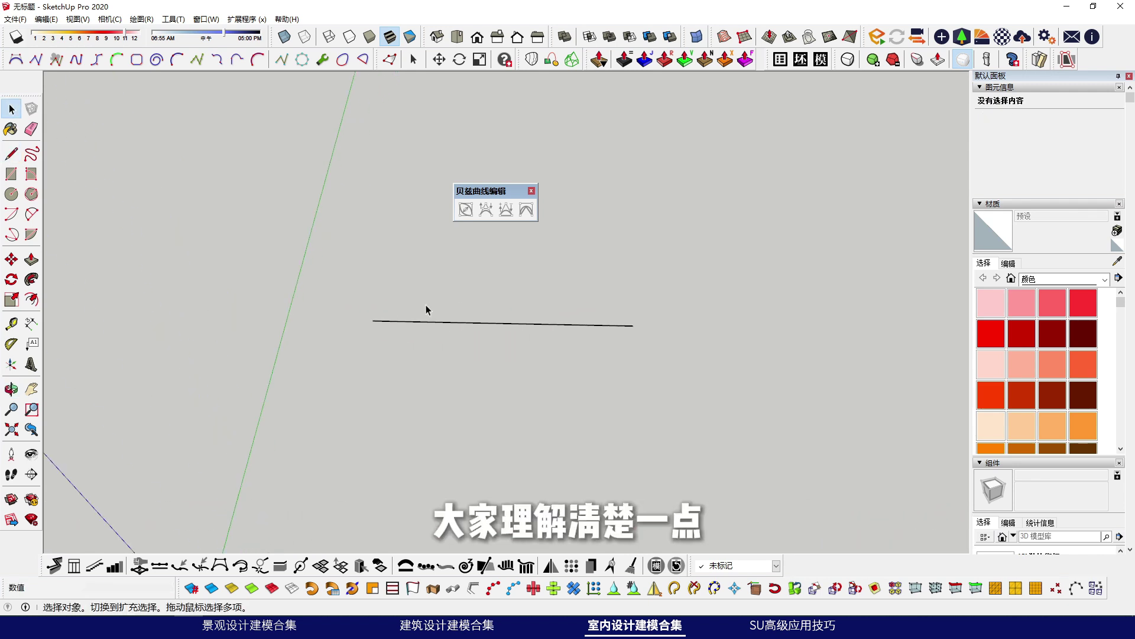
scroll(427, 306, up, 1)
click(428, 324)
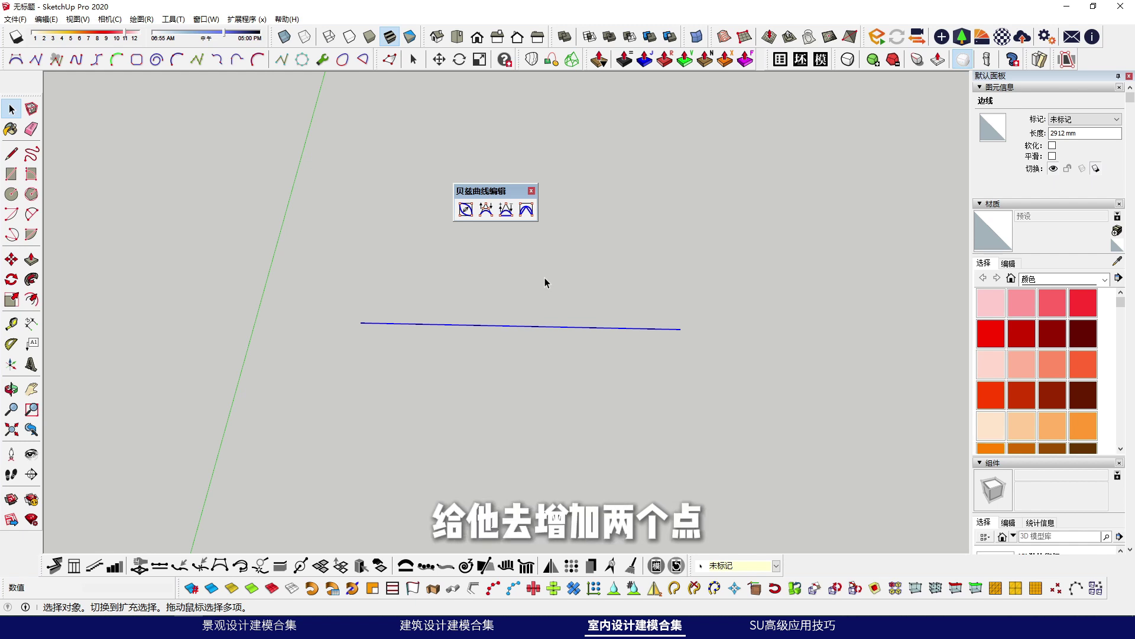
click(501, 333)
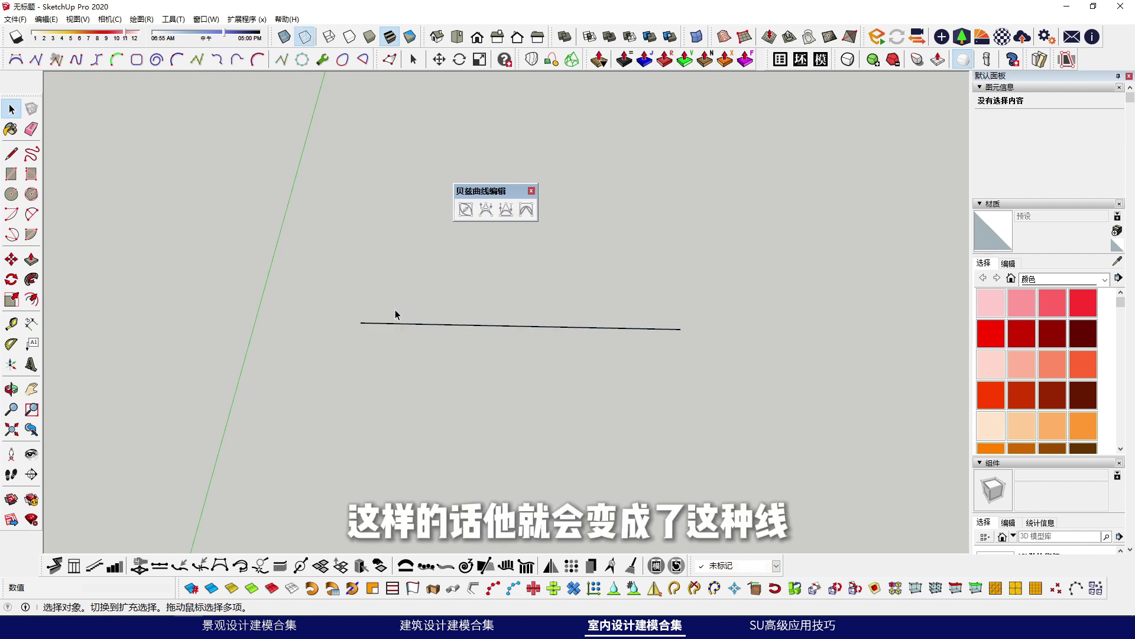
Step: Draw three connected segments from one end of the straight line to the other, closing a trapezoid-shaped face
key(l)
click(362, 323)
click(479, 378)
click(595, 379)
click(680, 328)
key(space)
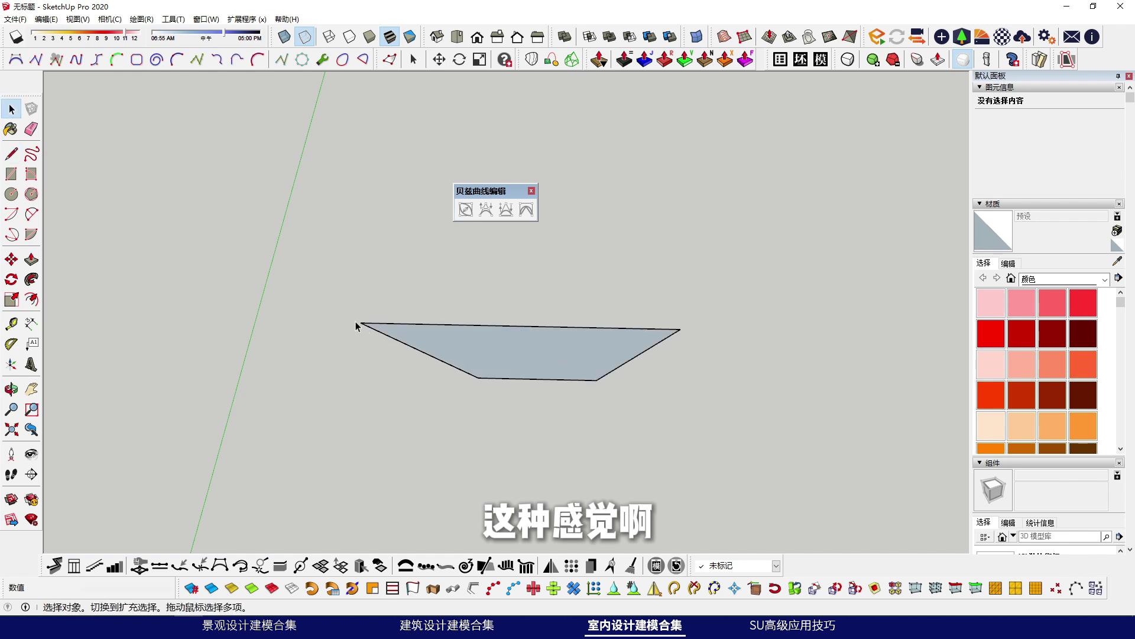
middle_drag(443, 375, 490, 333)
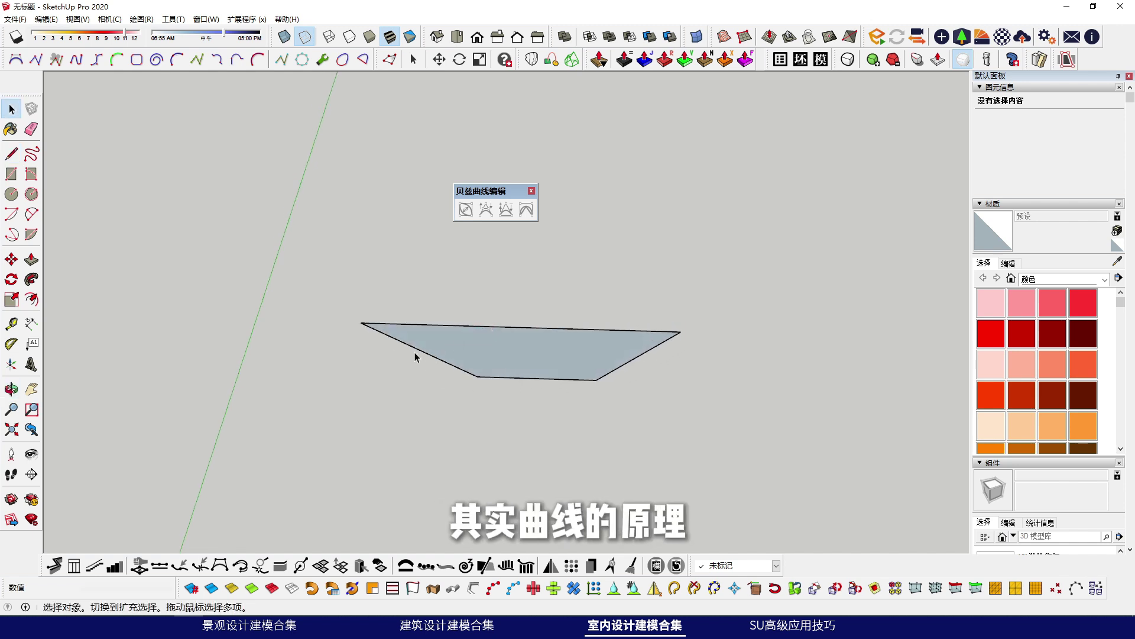
Step: Erase the original long straight edge of the trapezoid, keeping the three-segment path
click(430, 325)
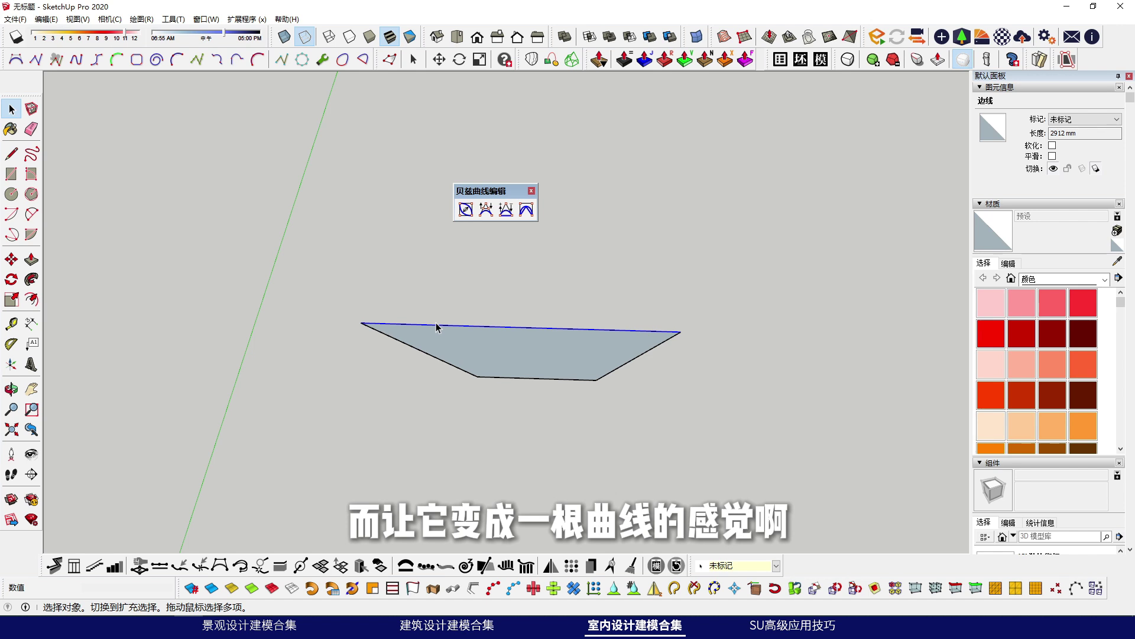
key(e)
drag(486, 342, 519, 274)
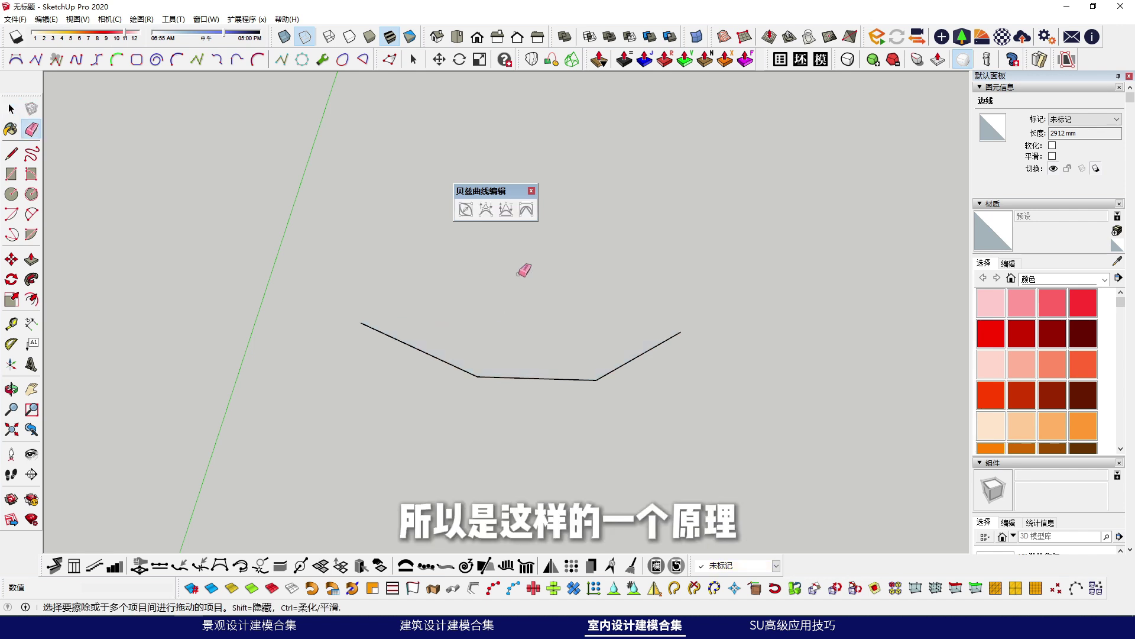
Step: Undo the erasure and the three added segments to get back to the single straight line
key(ctrl+z)
key(ctrl+z)
key(ctrl+z)
key(ctrl+z)
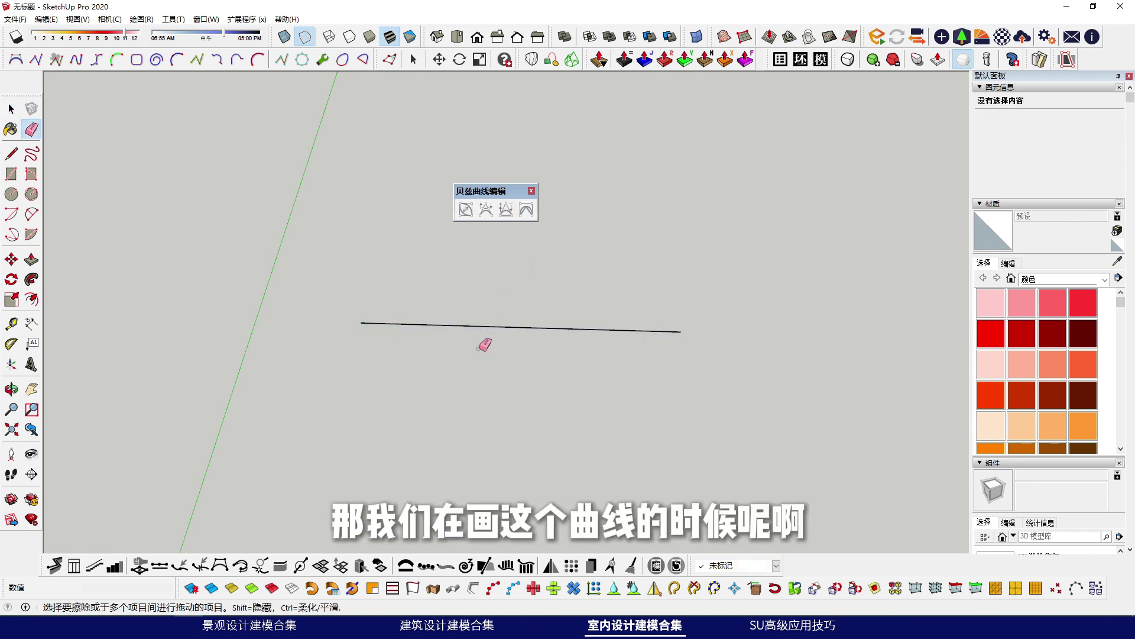
Step: Convert the straight line into an editable Bezier curve by setting its degree (阶数) to 2
key(space)
click(476, 326)
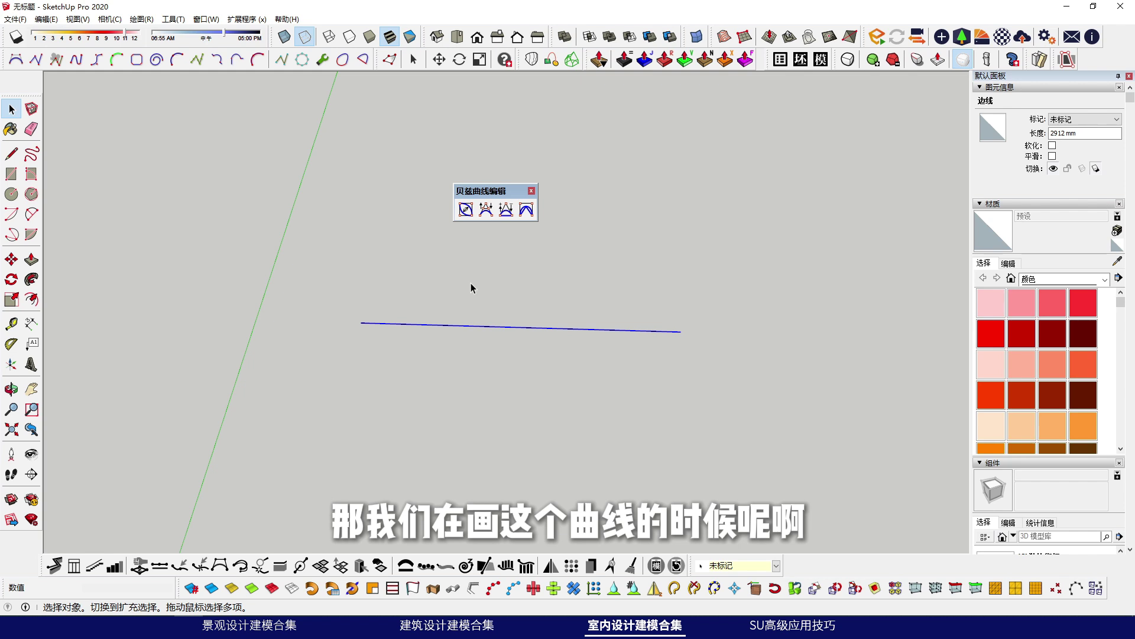
click(486, 209)
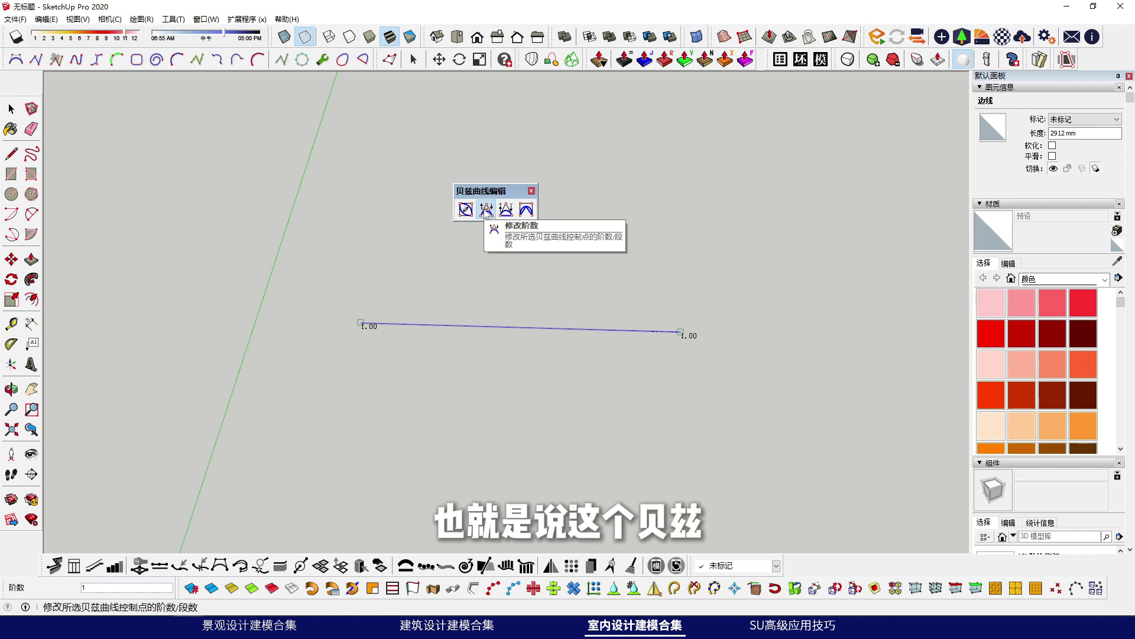
drag(487, 191, 494, 189)
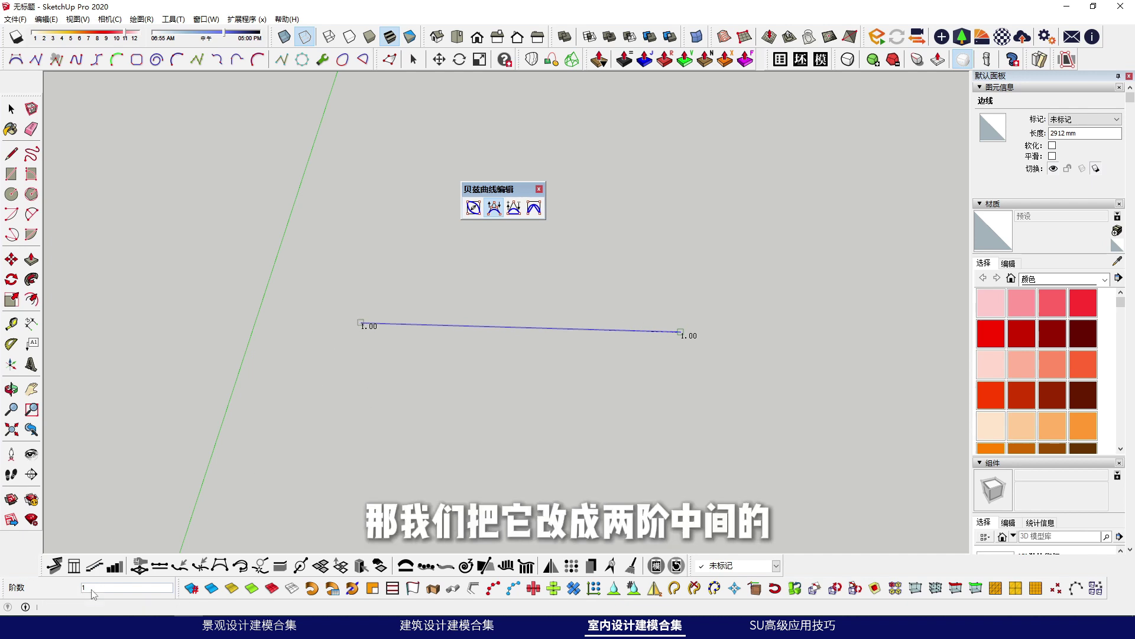
text(2)
key(Return)
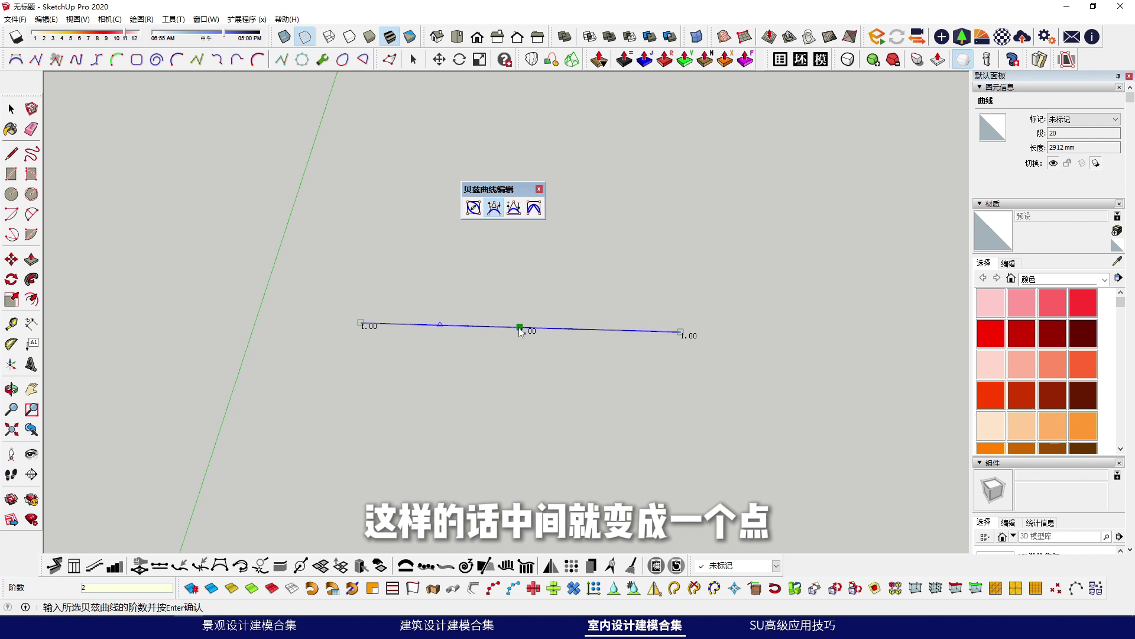
Step: Pull the Bezier curve's middle control point away from the line to form a symmetrical bow about 3307 mm long
drag(520, 331, 515, 441)
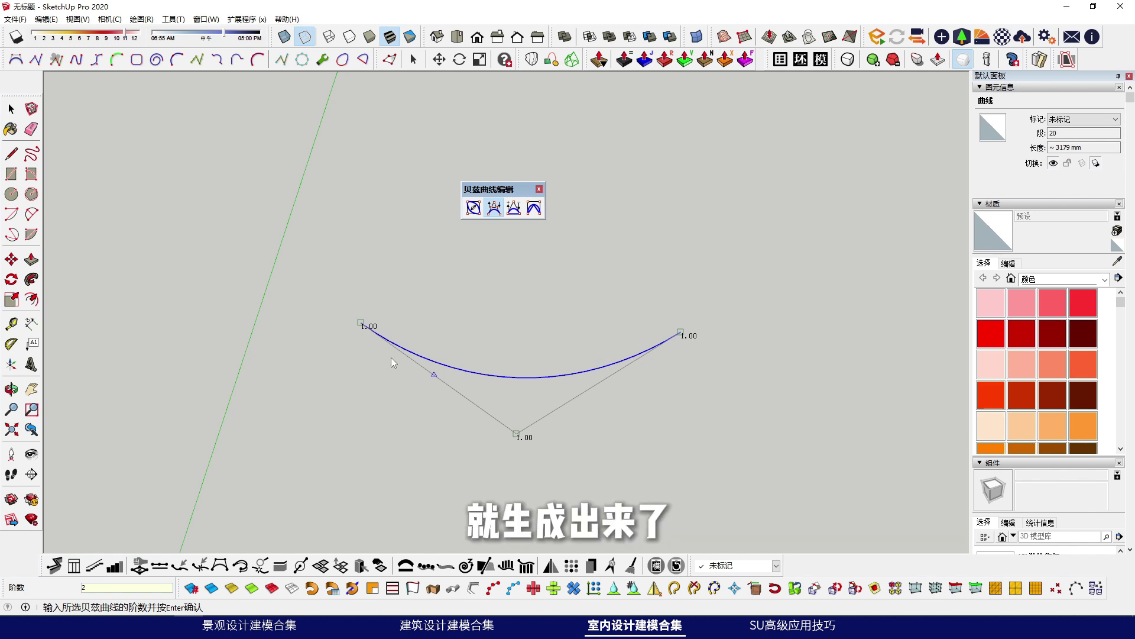
click(1059, 133)
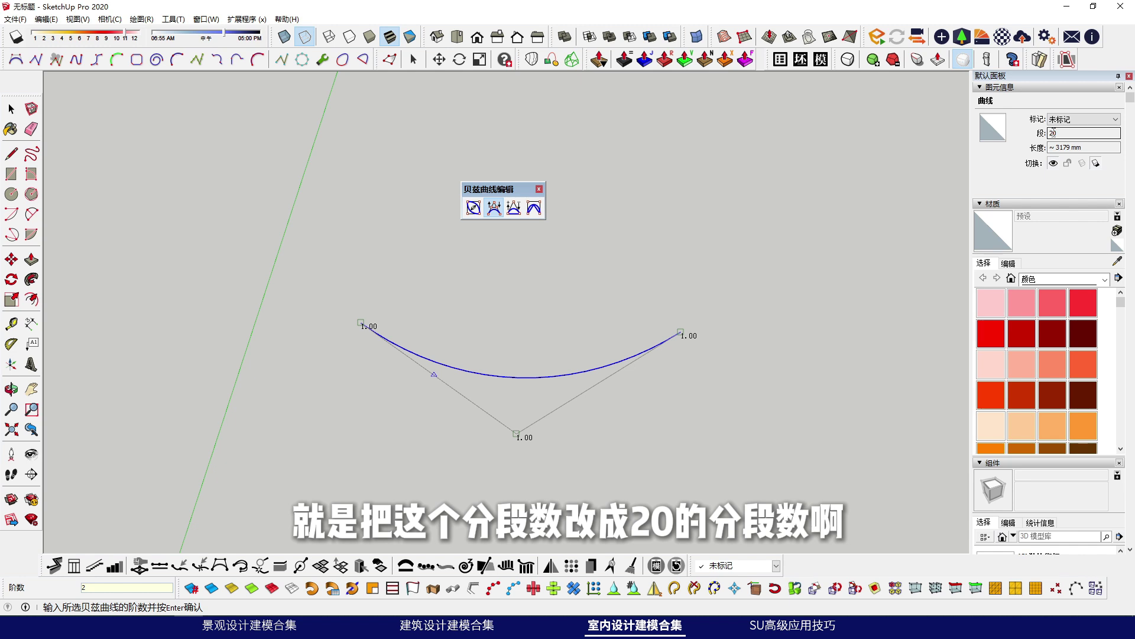
drag(488, 190, 504, 177)
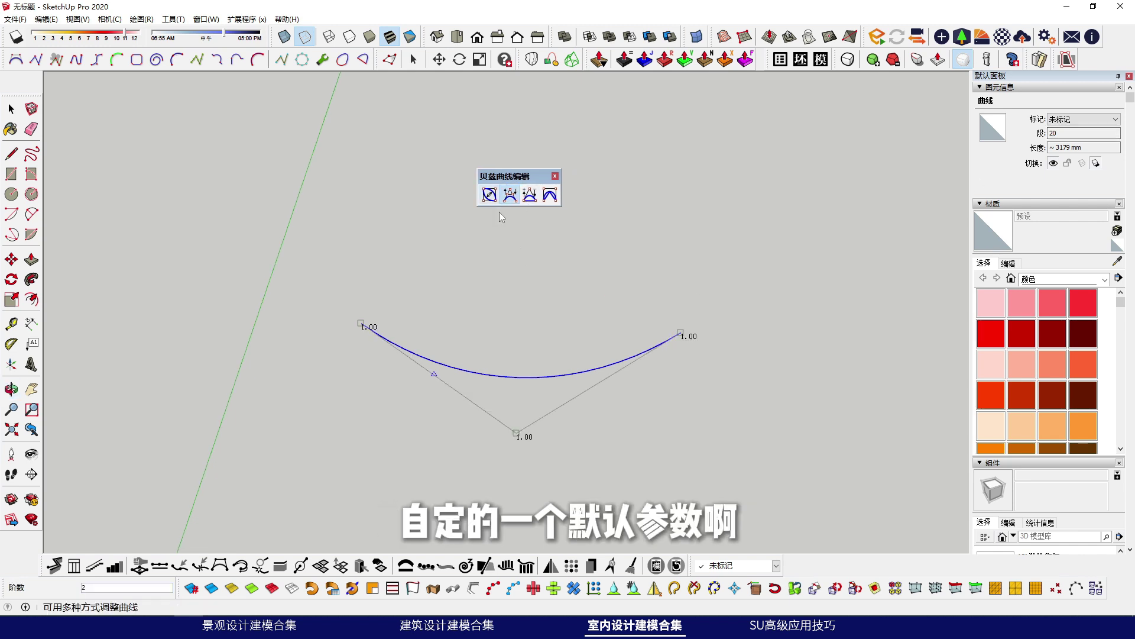
middle_drag(498, 281, 486, 304)
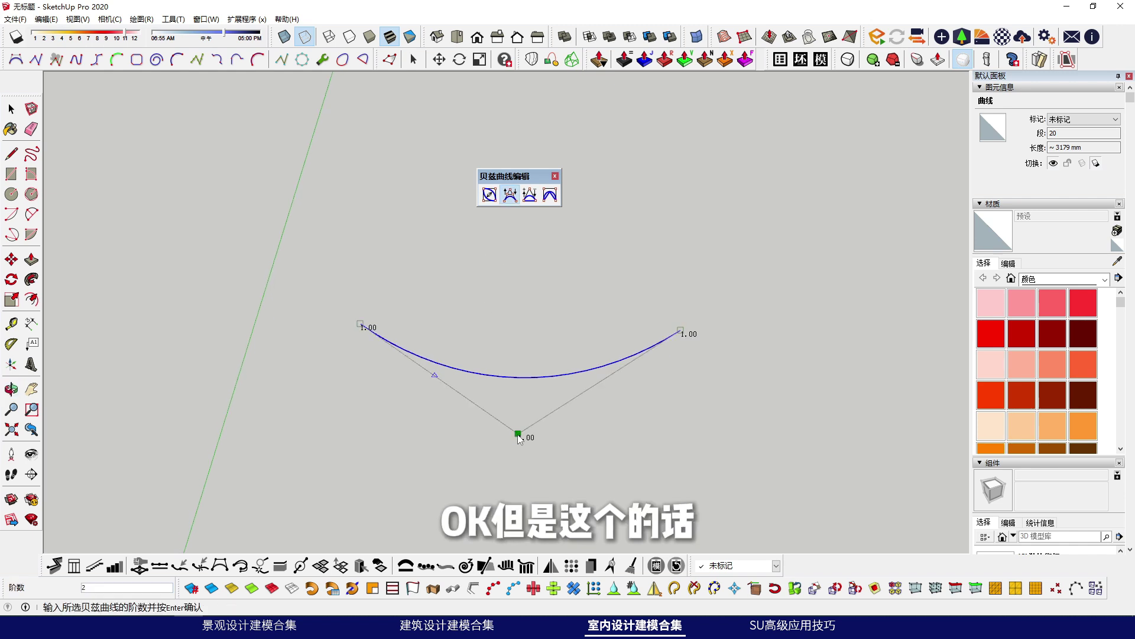
drag(518, 435, 518, 462)
key(space)
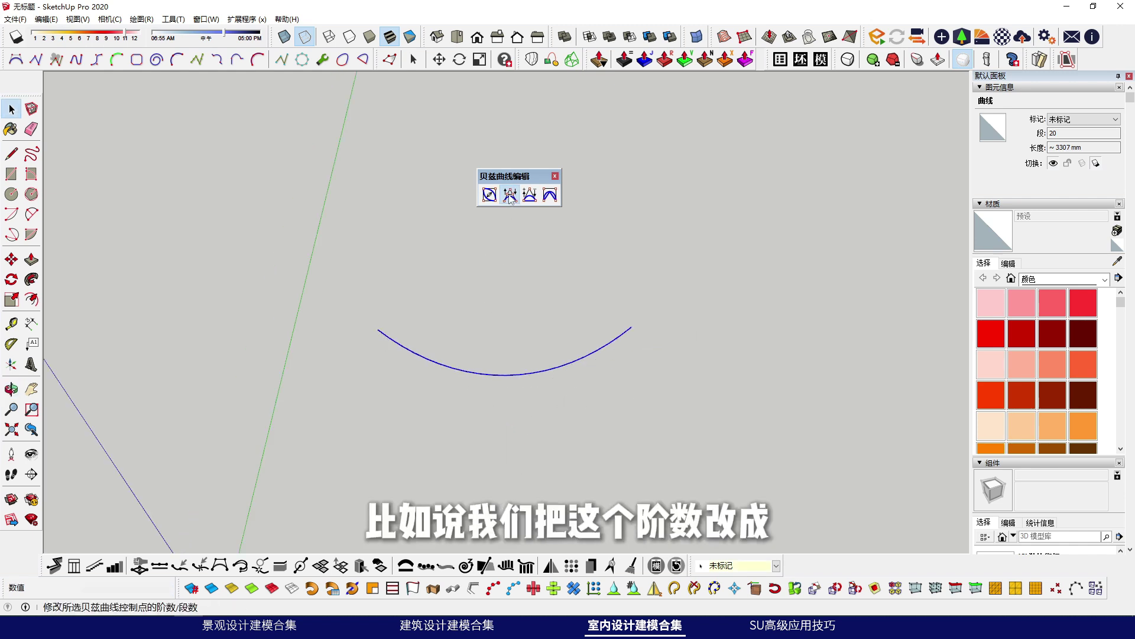
Step: Set the curve's degree to 4 and pull the inner control point beside its right end outward, making the curve about 3354 mm long
click(509, 195)
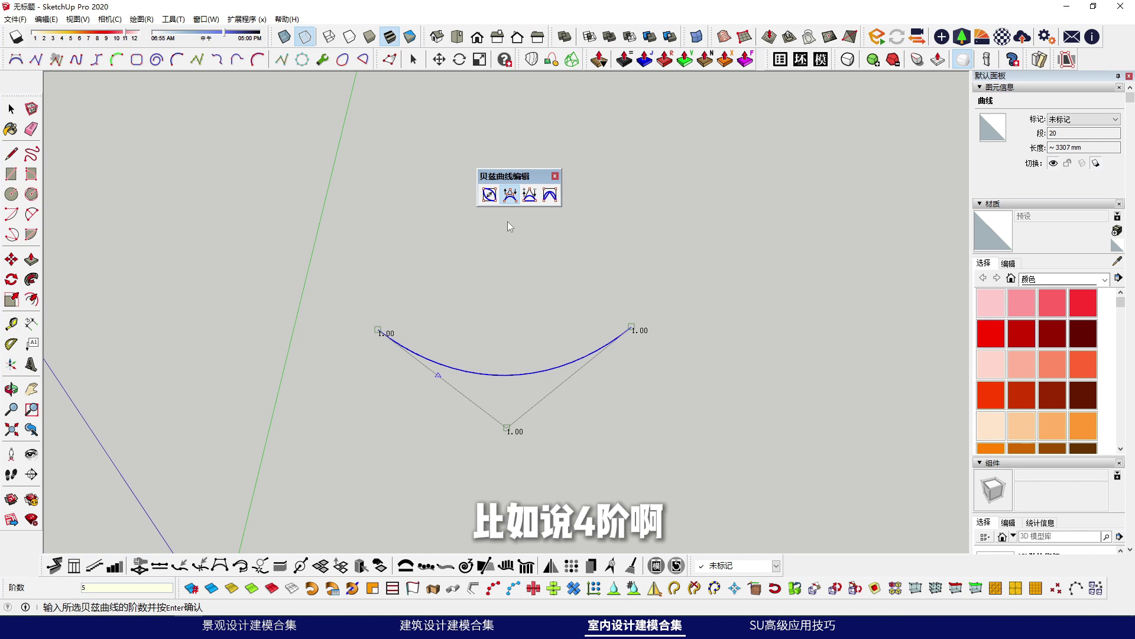
text(3)
key(Return)
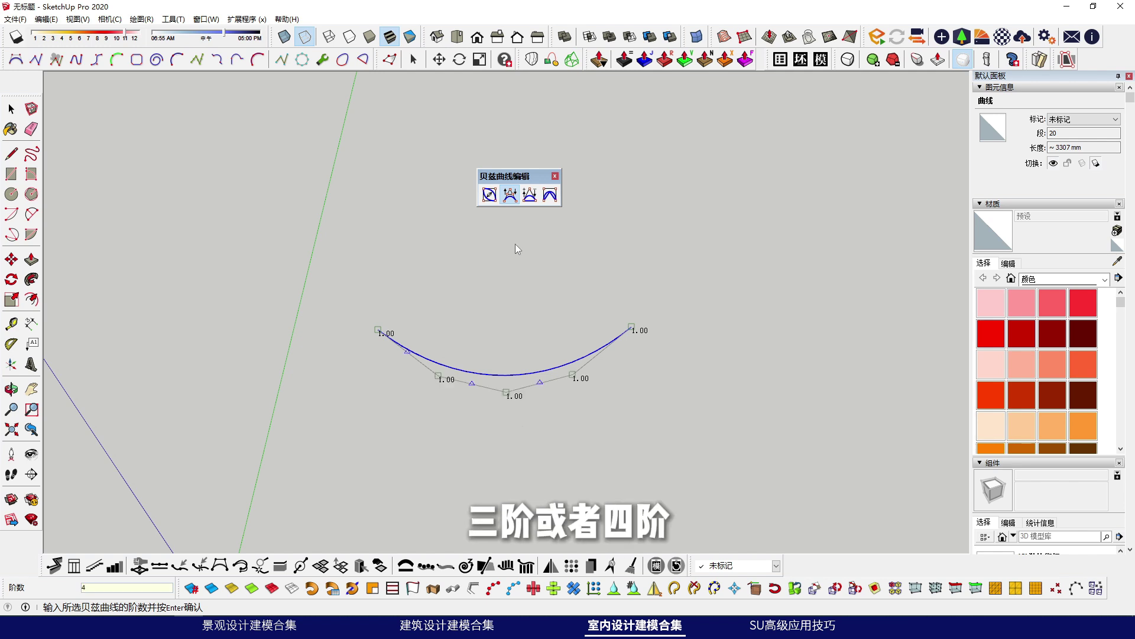
text(4)
key(Return)
scroll(505, 385, up, 1)
drag(590, 379, 639, 377)
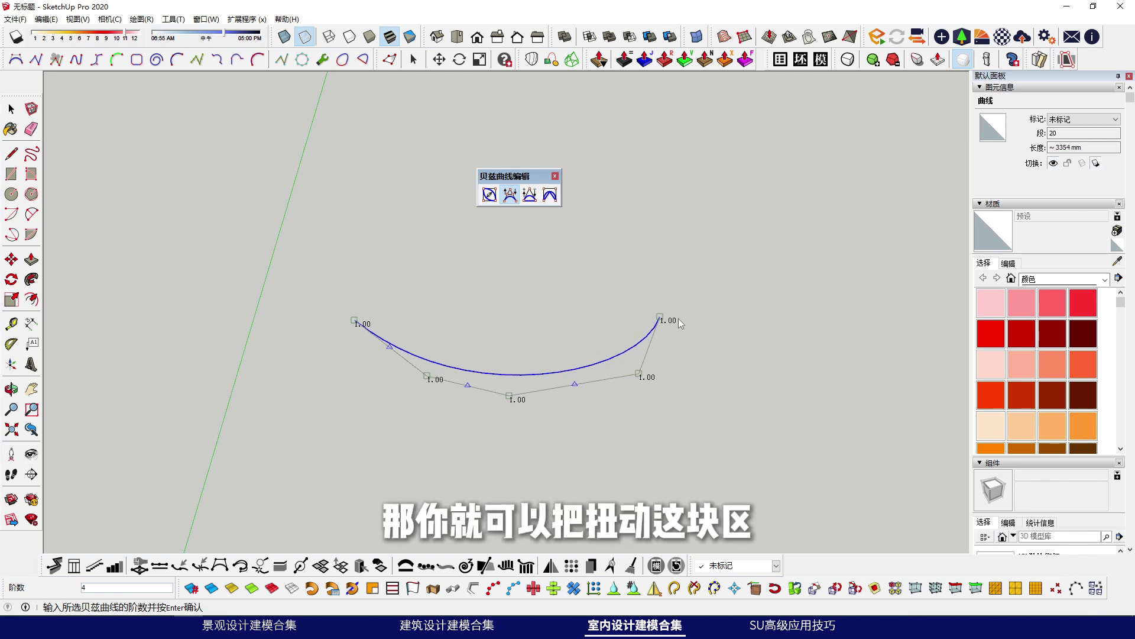
Step: Pull the curve's inner left control point outward and its middle control point downward, making the curve about 3615 mm long
drag(428, 379, 372, 377)
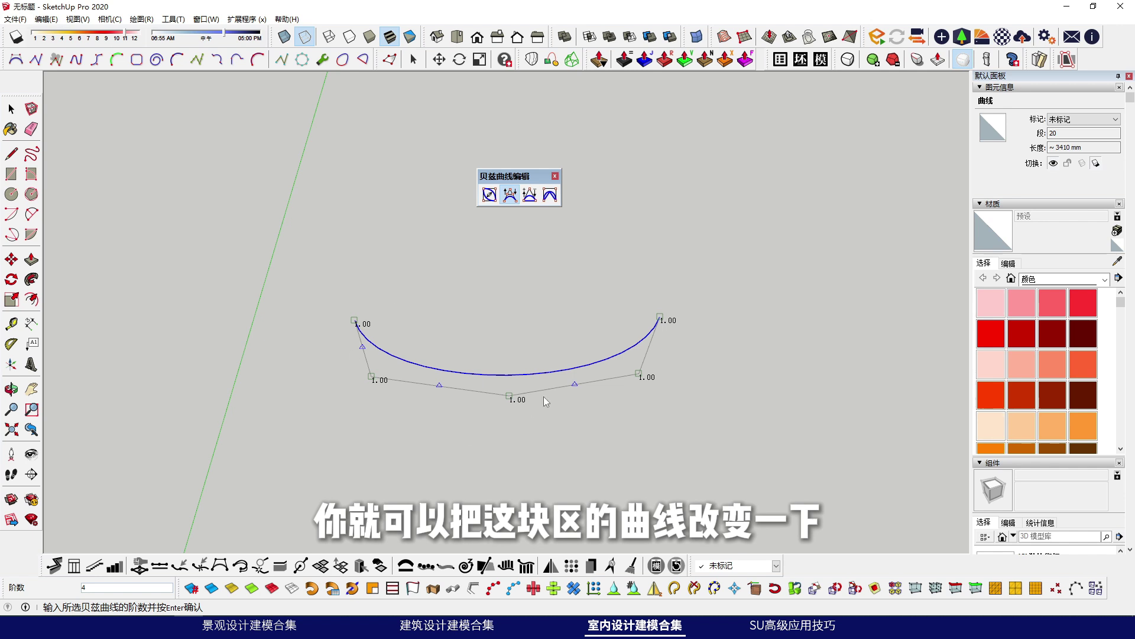
drag(511, 400, 510, 447)
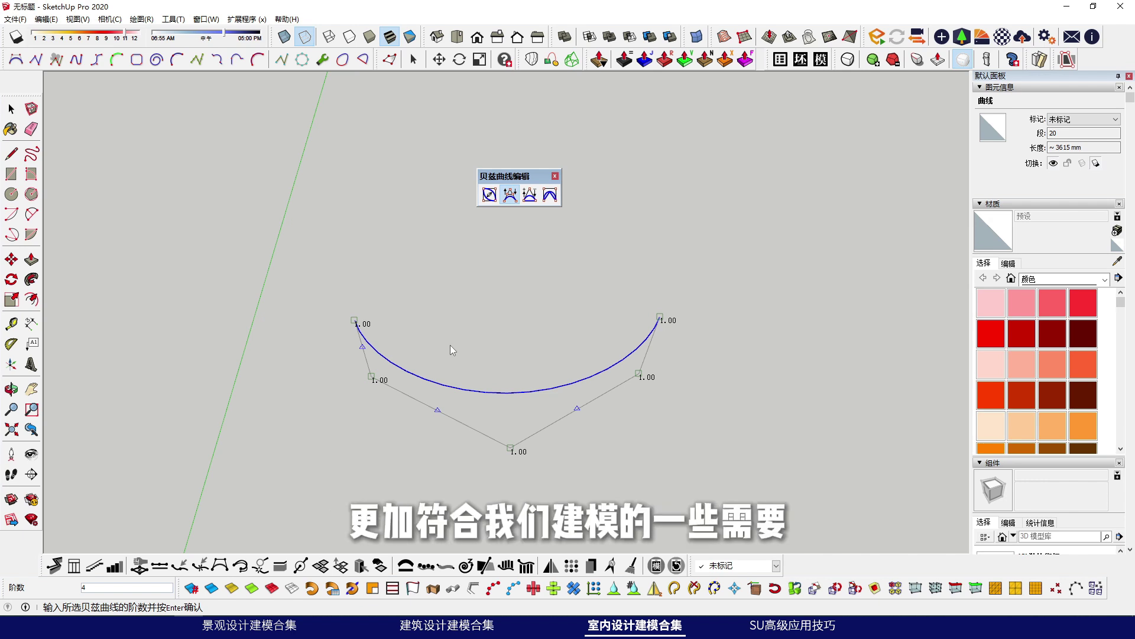
Step: Delete the practice Bezier curve and close the floating Bezier editing toolbar (贝兹曲线编辑)
key(space)
scroll(441, 328, down, 4)
key(Delete)
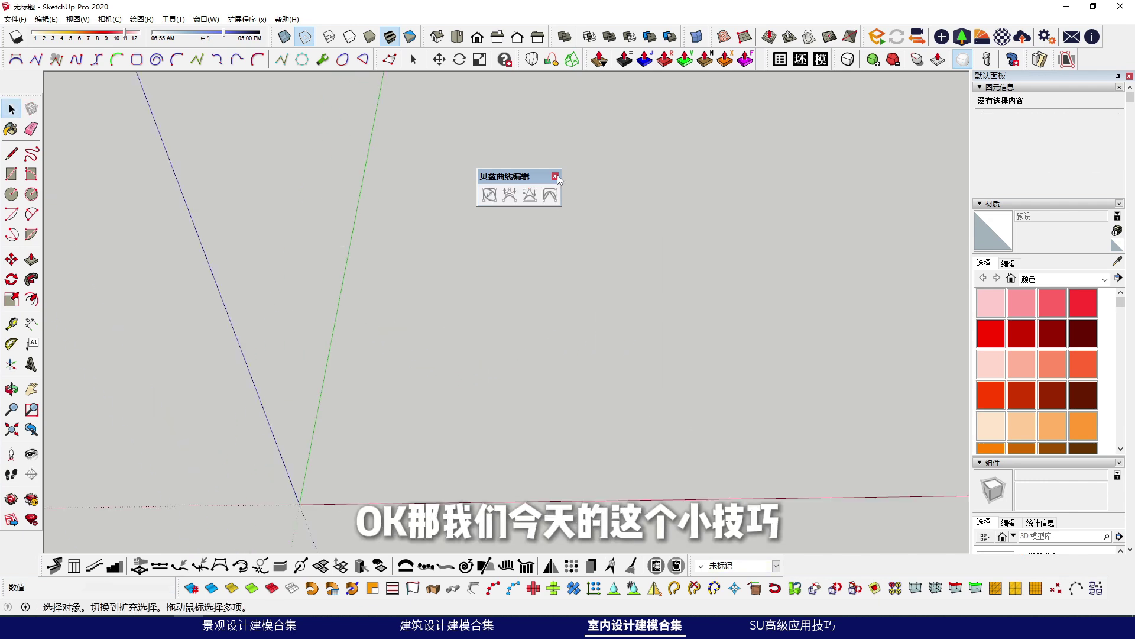
click(556, 175)
Step: Draw an 800 × 800 mm rectangle on the ground near the origin as the column's footprint
middle_drag(622, 325, 541, 345)
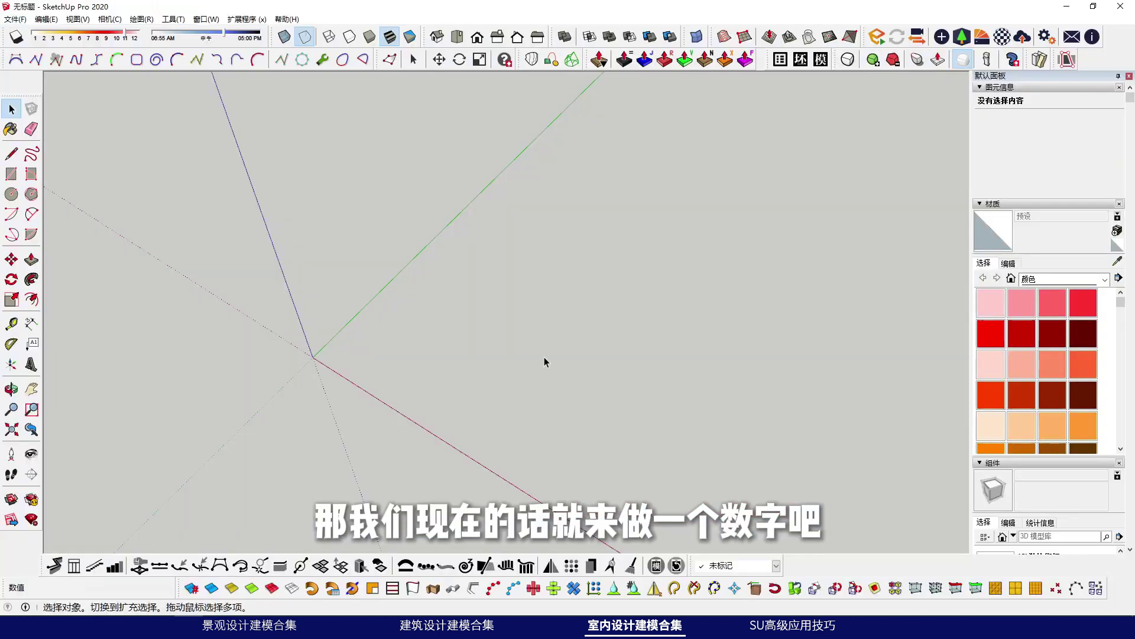
key(r)
click(466, 365)
text(800)
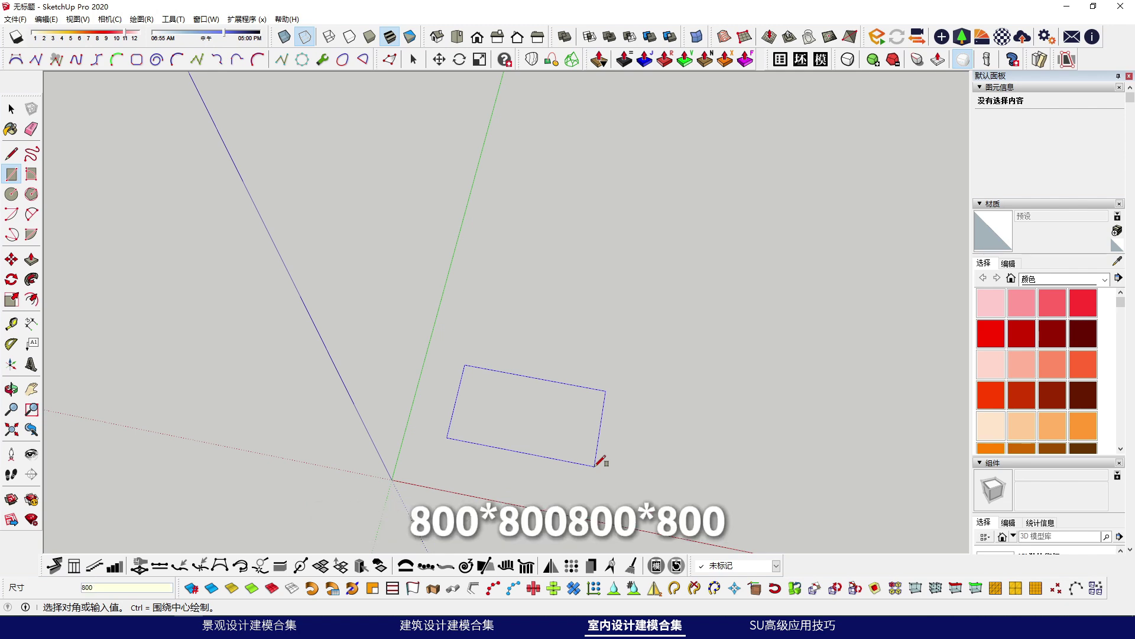
text(,)
text(800)
key(Return)
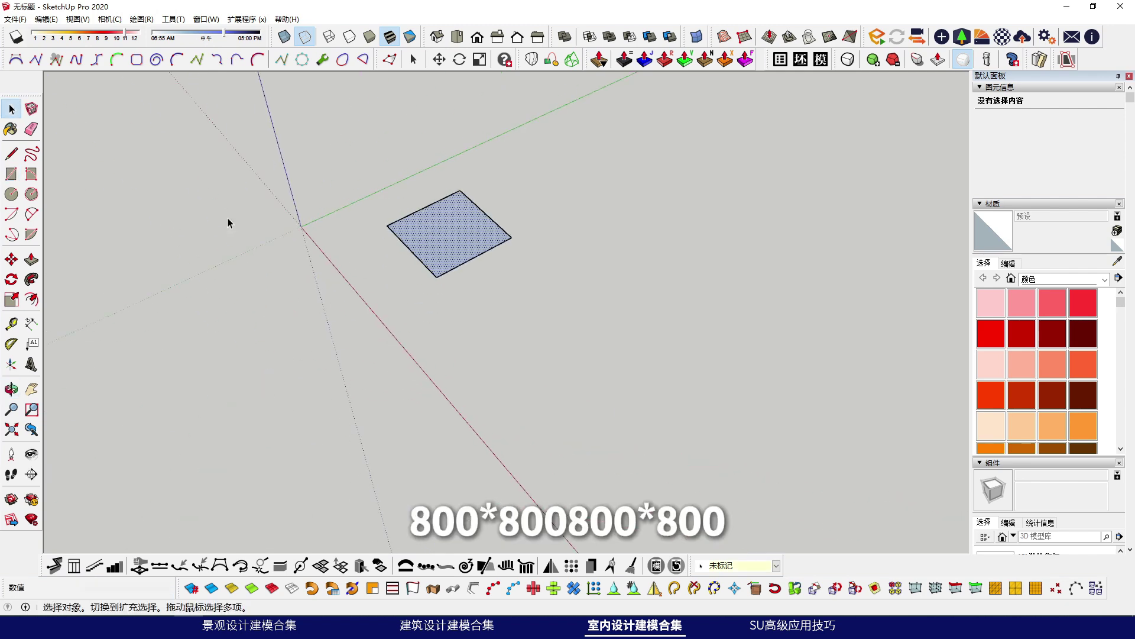
Step: Push/Pull the square footprint up 4500 mm to form a column
key(p)
click(470, 224)
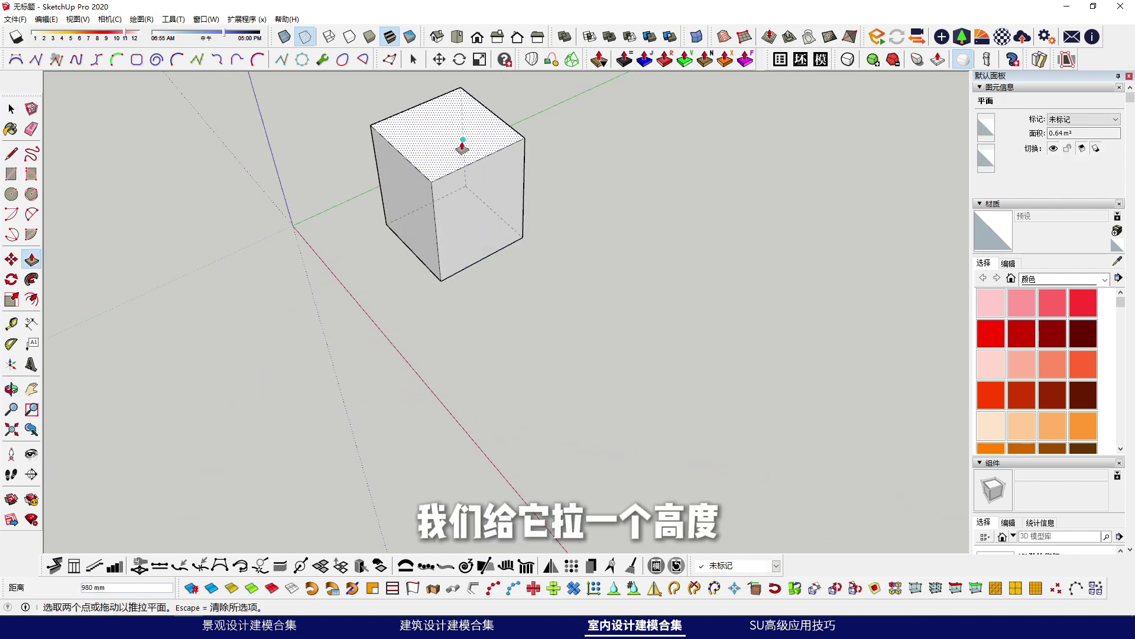
text(4500)
key(Return)
key(space)
Step: Select all of the column's connected geometry and make it a component
scroll(444, 246, down, 4)
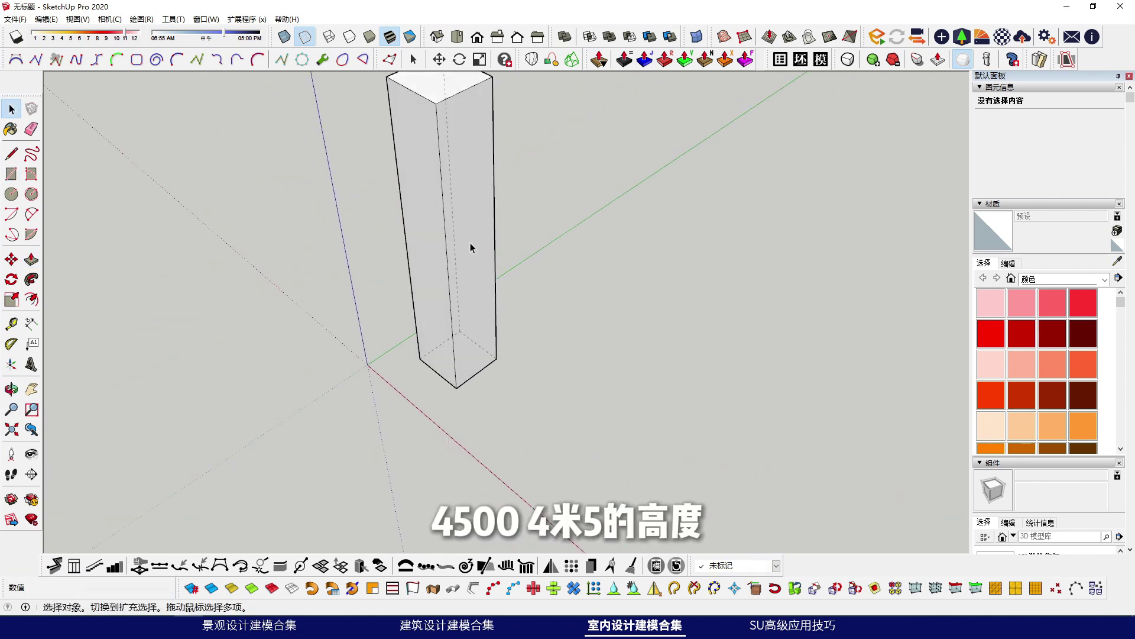
triple_click(469, 246)
right_click(453, 305)
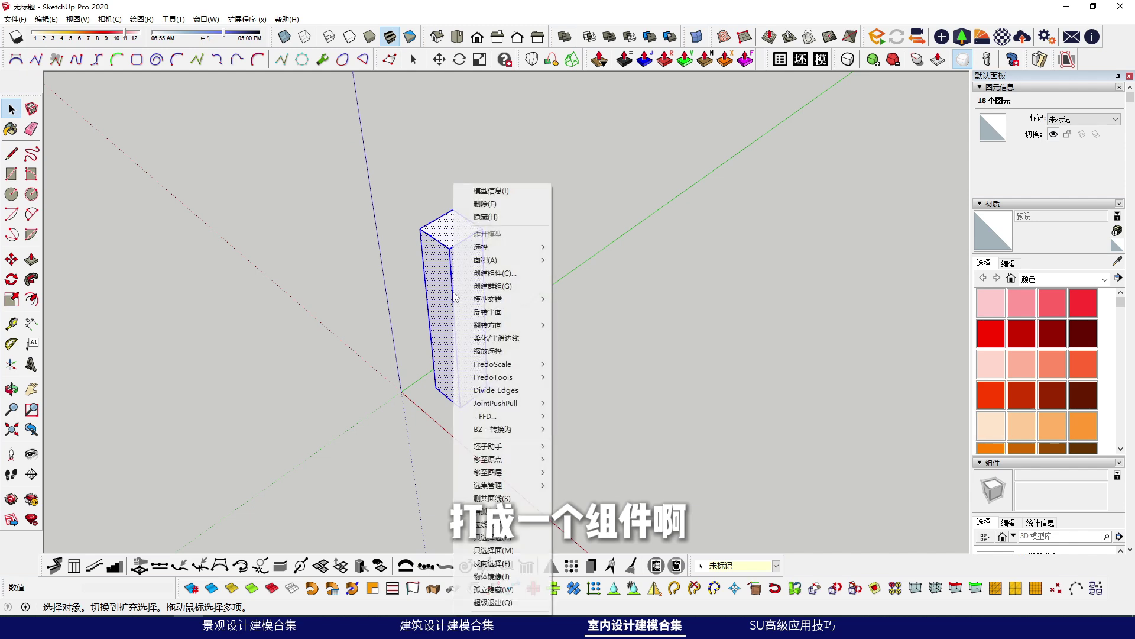
click(494, 273)
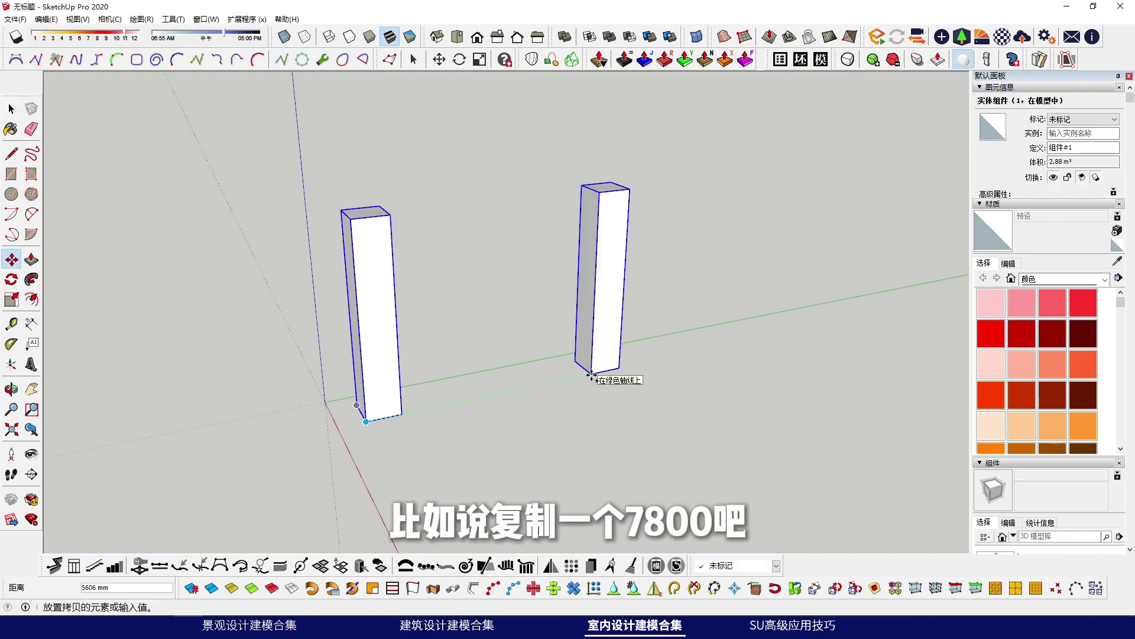
Step: Copy the column component 7800 mm along the green axis and start measuring the spacing between the two columns
text(78)
text(00)
key(Return)
key(space)
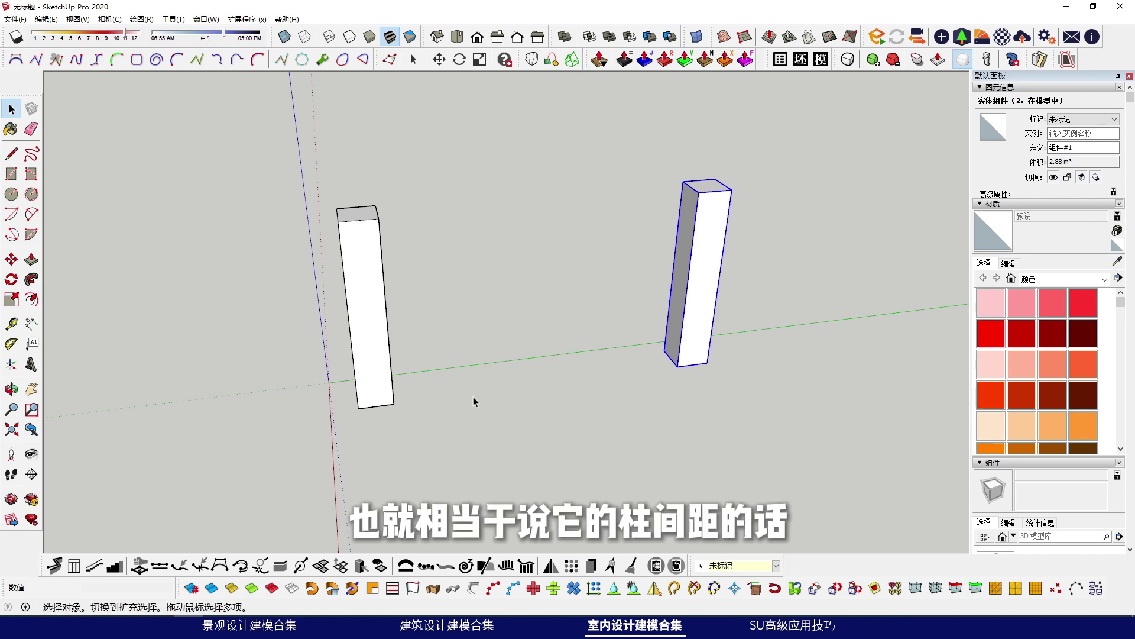
key(t)
click(394, 404)
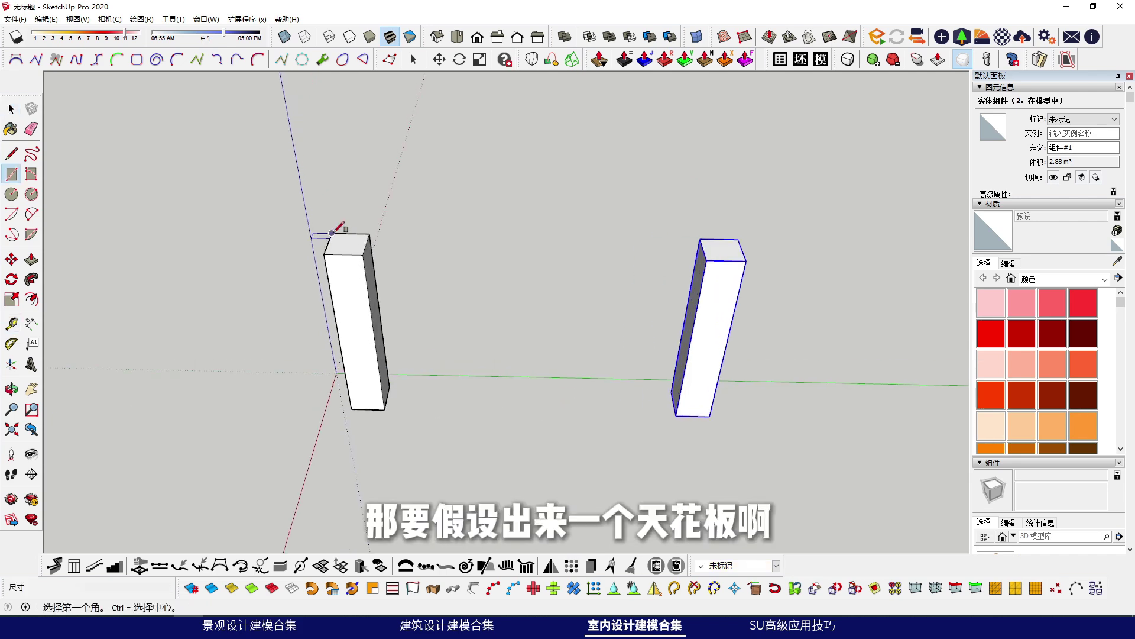
Step: Draw a ceiling rectangle spanning both column tops and scale it outward to an area of about 43.62 m²
click(338, 228)
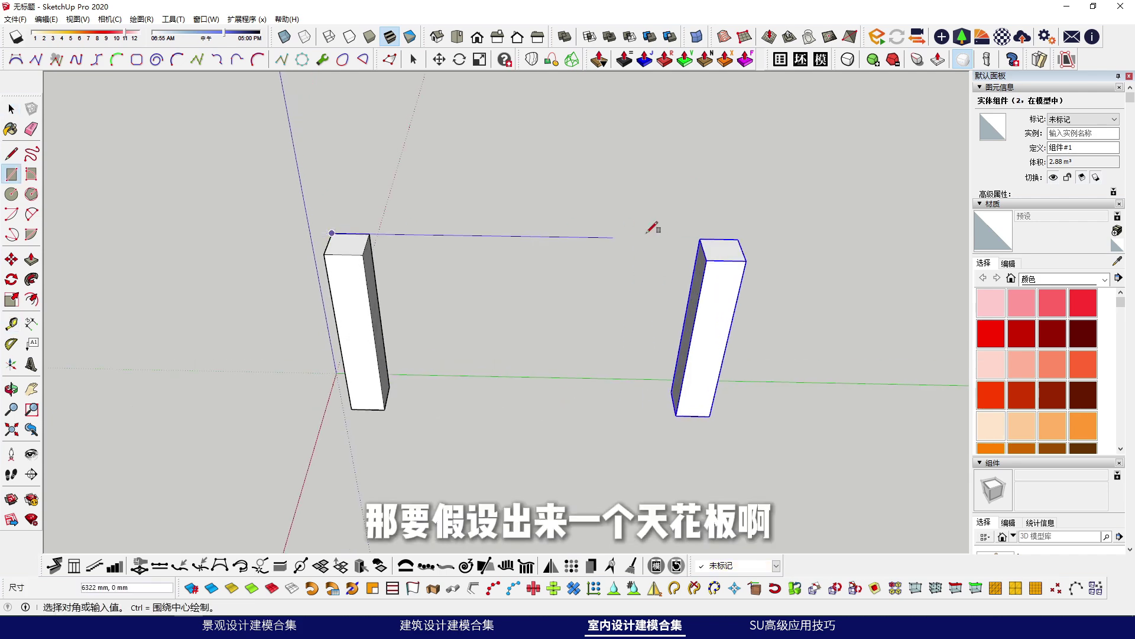
click(716, 229)
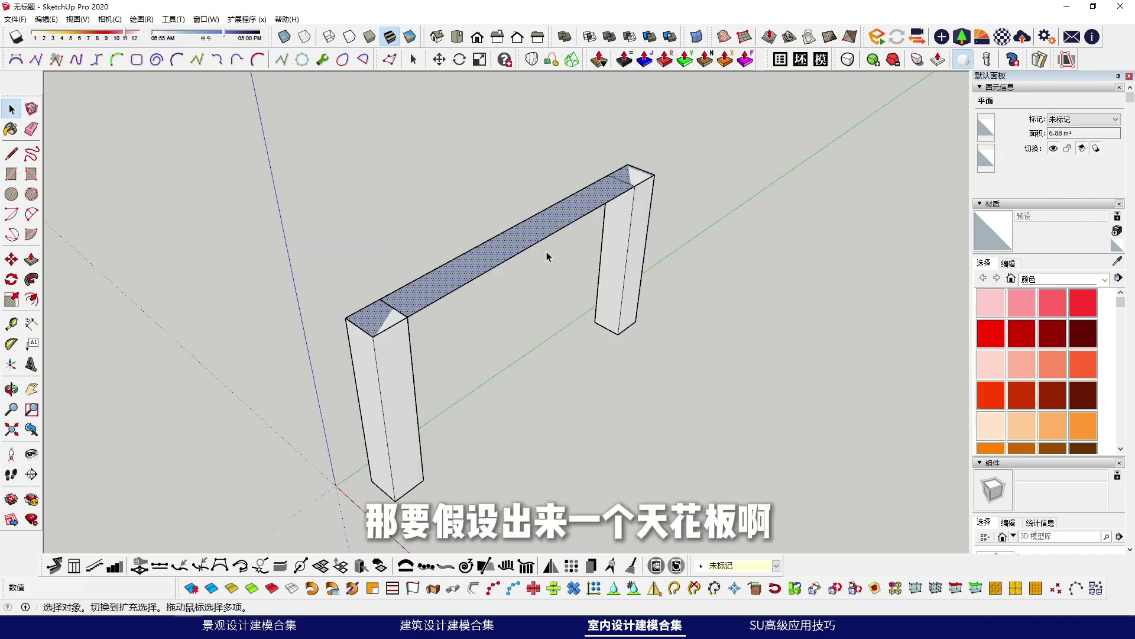
key(s)
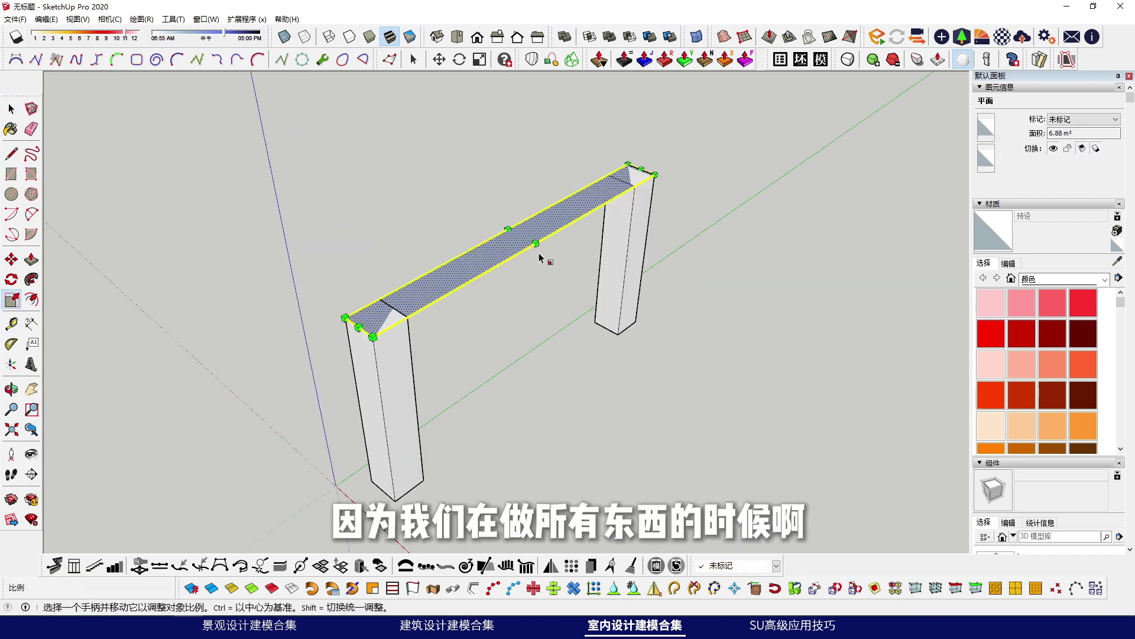
drag(520, 251, 714, 347)
key(space)
Step: Add a horizontal guide line 3500 mm above the base edge of the second column to mark the suspended ceiling height
middle_drag(715, 348, 700, 212)
scroll(691, 270, up, 2)
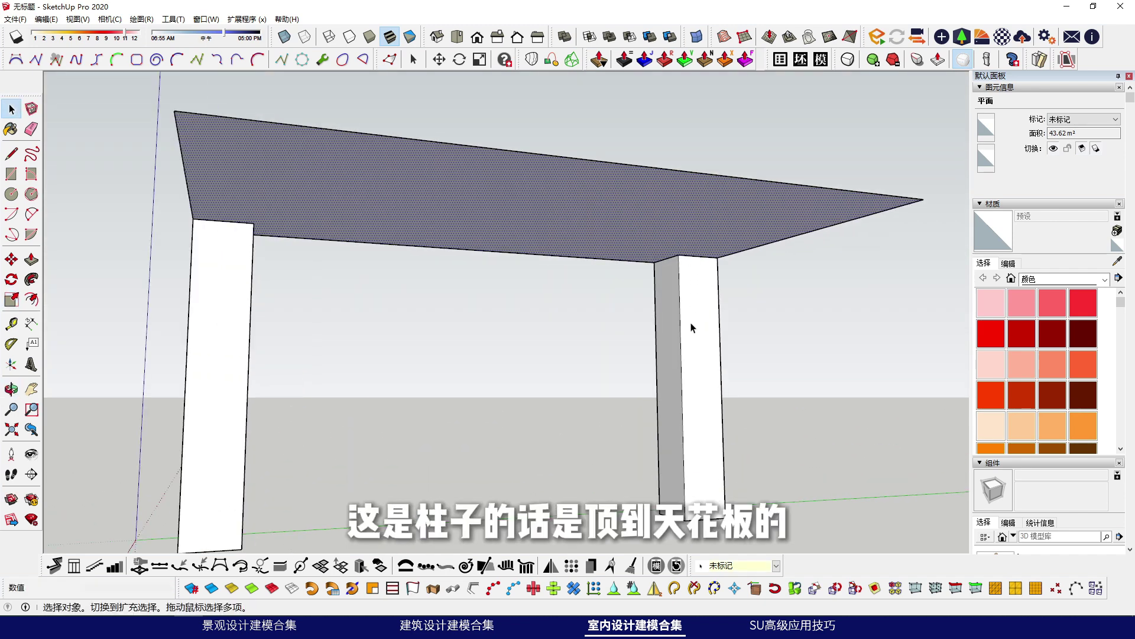
middle_drag(696, 289, 680, 300)
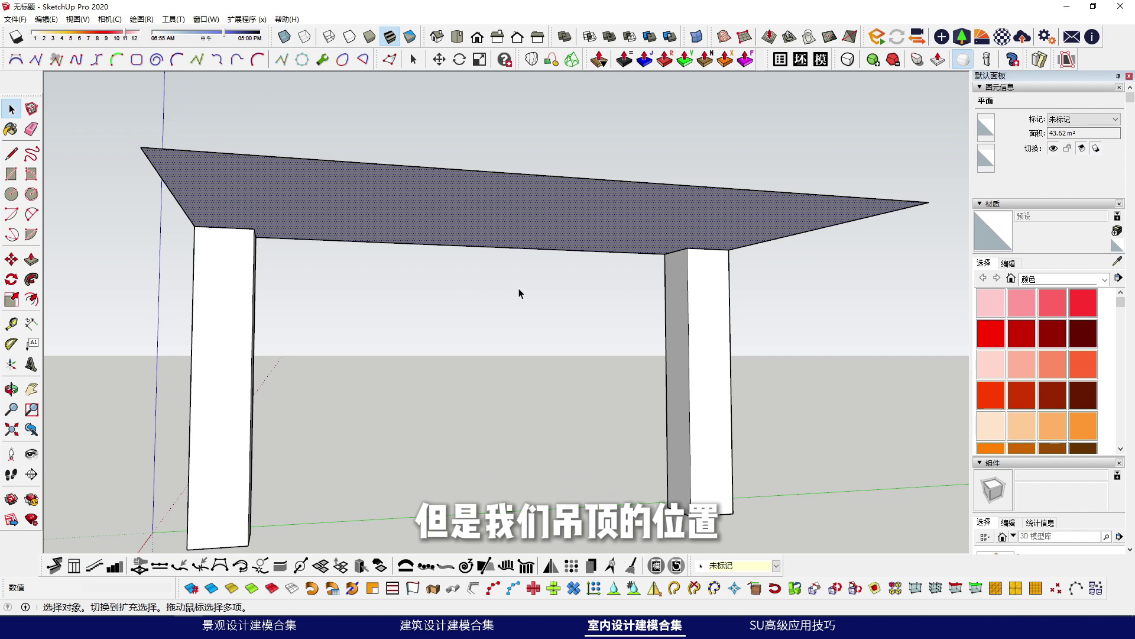
middle_drag(527, 287, 656, 375)
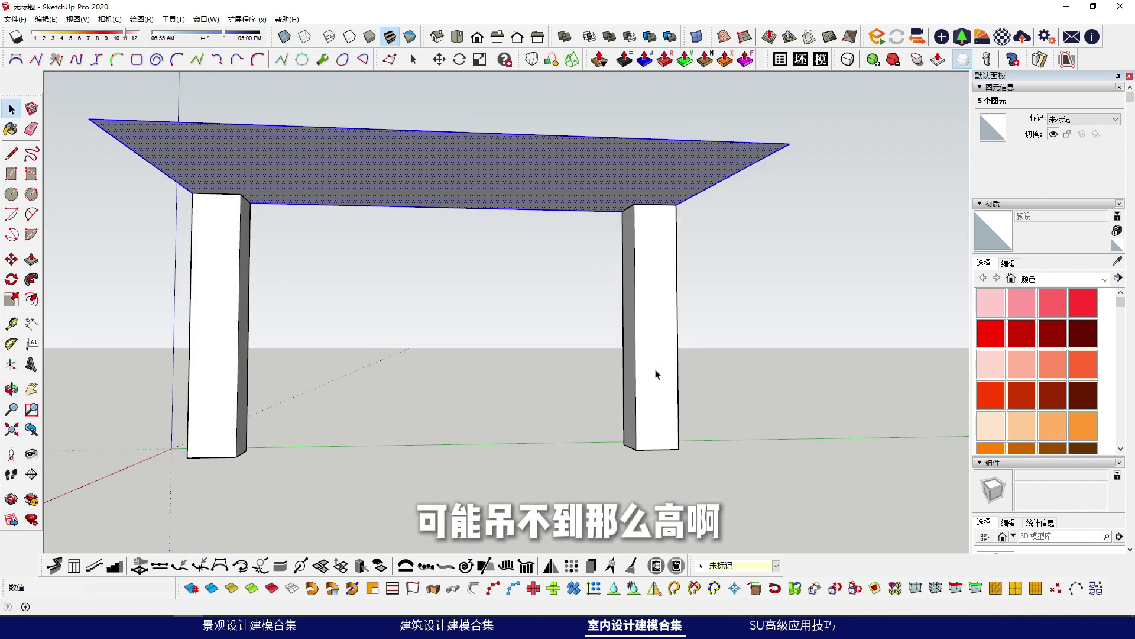
scroll(653, 391, up, 3)
key(t)
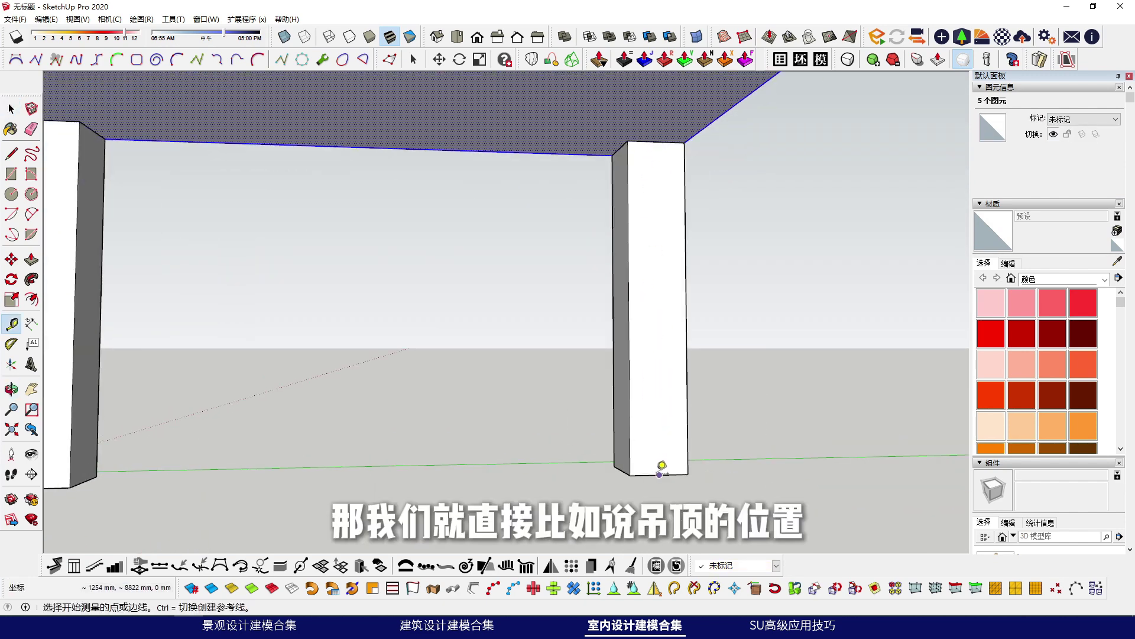
click(659, 474)
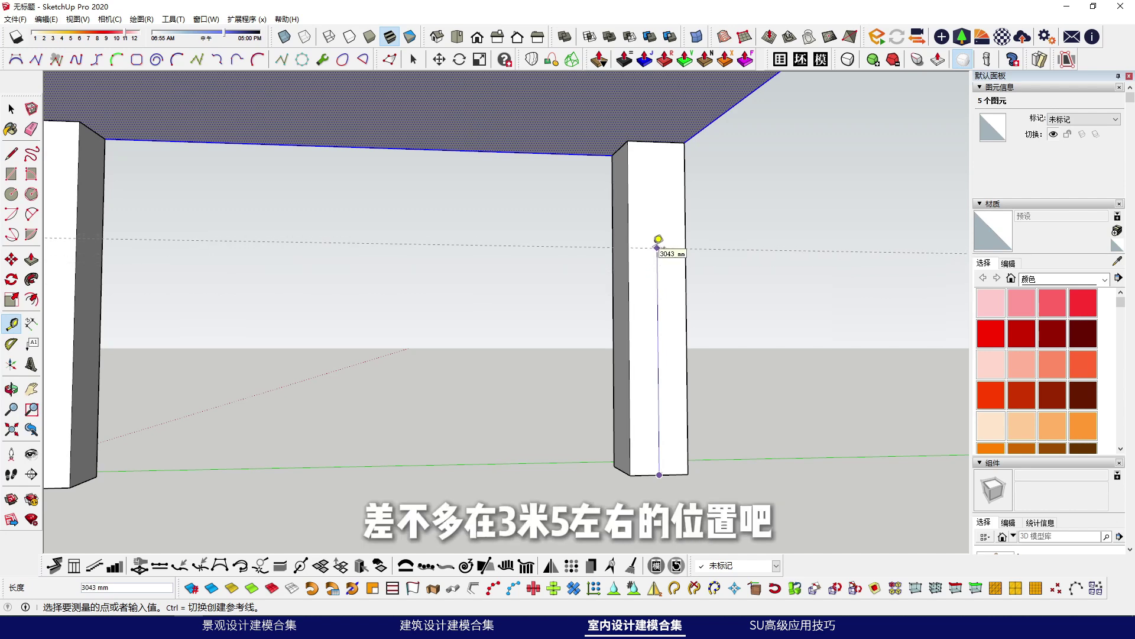
text(3500)
key(Return)
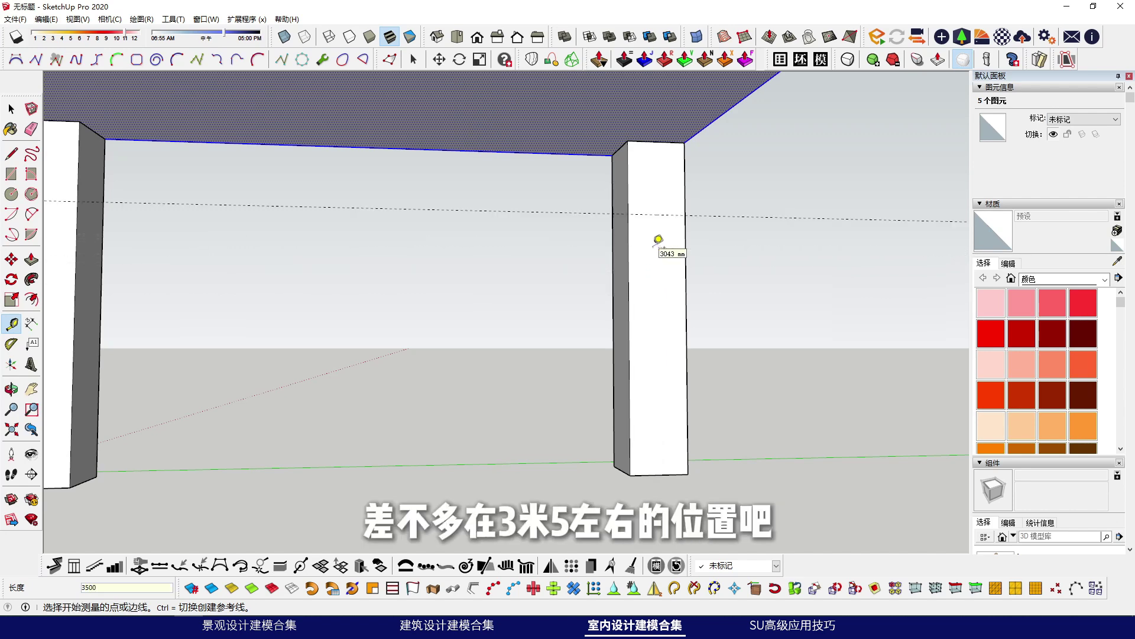
key(space)
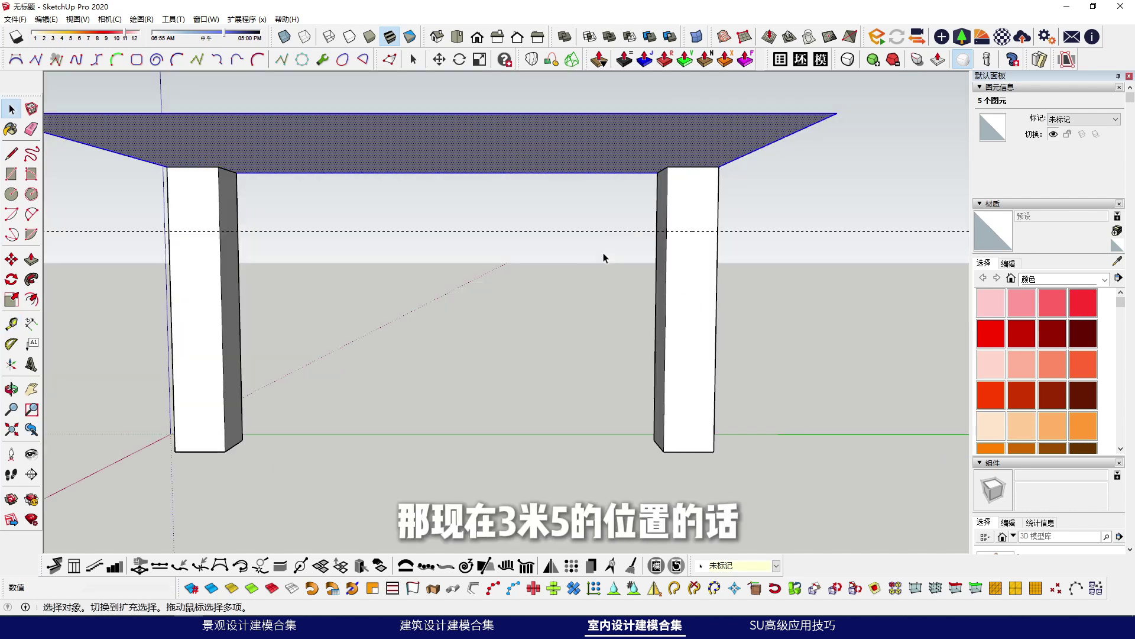
Step: Draw a straight line between the two columns along the 3500 mm guide, and erase the guide
key(l)
click(667, 232)
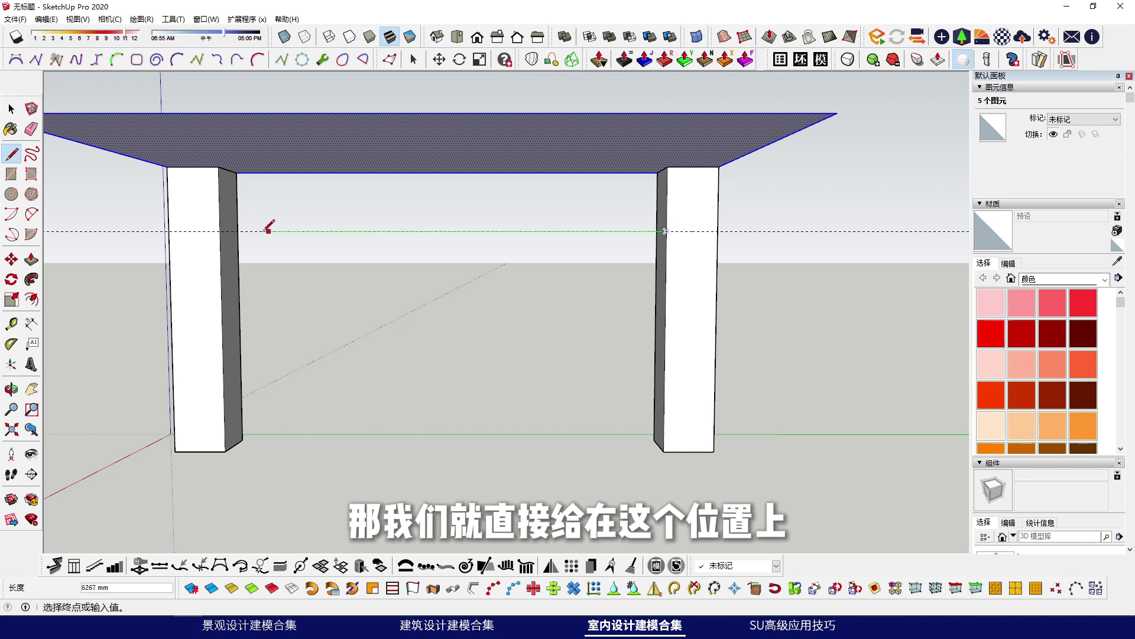
click(228, 231)
key(e)
click(150, 232)
key(space)
Step: Draw an arc of 3500 mm radius from the line's midpoint to the second column's base corner, and erase the straight line
key(a)
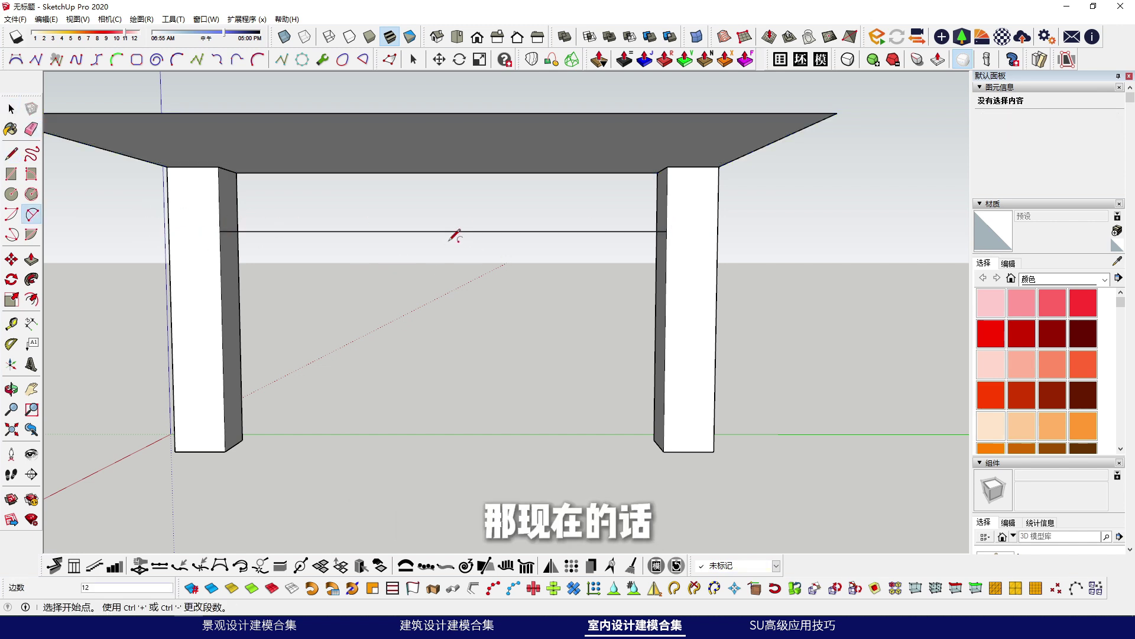
click(442, 232)
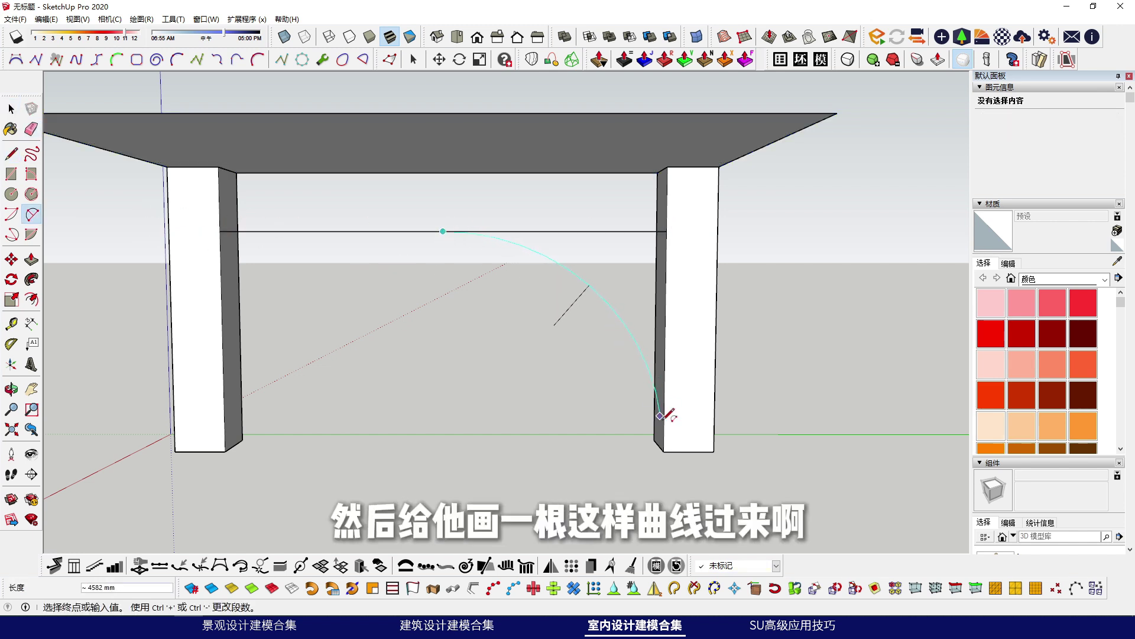
click(665, 450)
key(e)
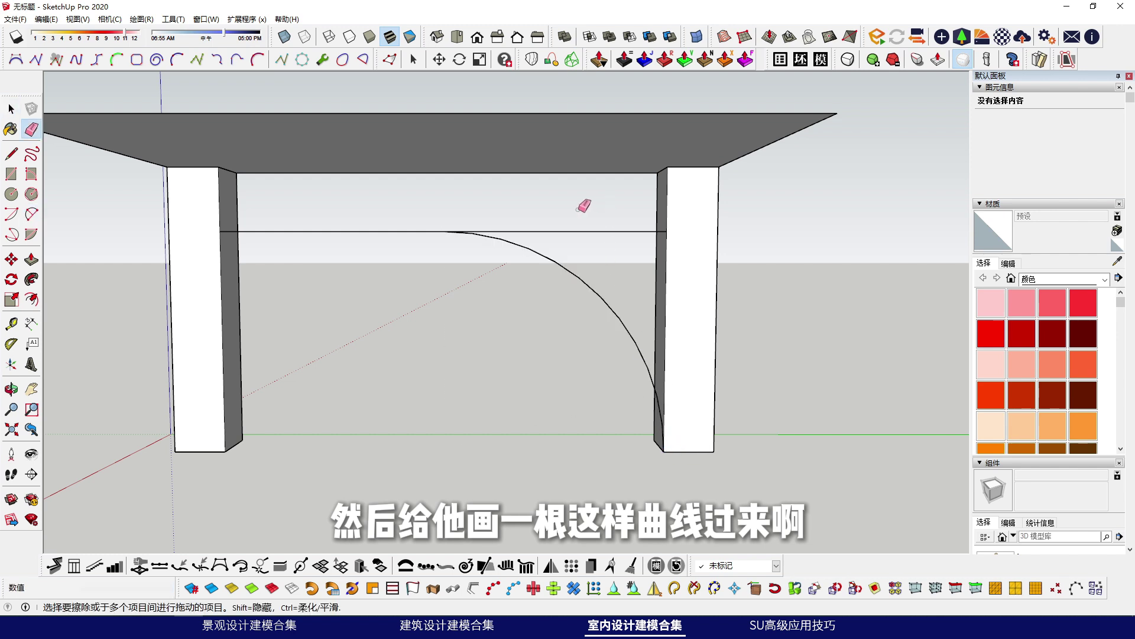
mouse_move(485, 249)
mouse_down()
mouse_move(527, 218)
mouse_move(373, 227)
mouse_up()
key(space)
Step: Set the arc's number of segments to 60
click(536, 249)
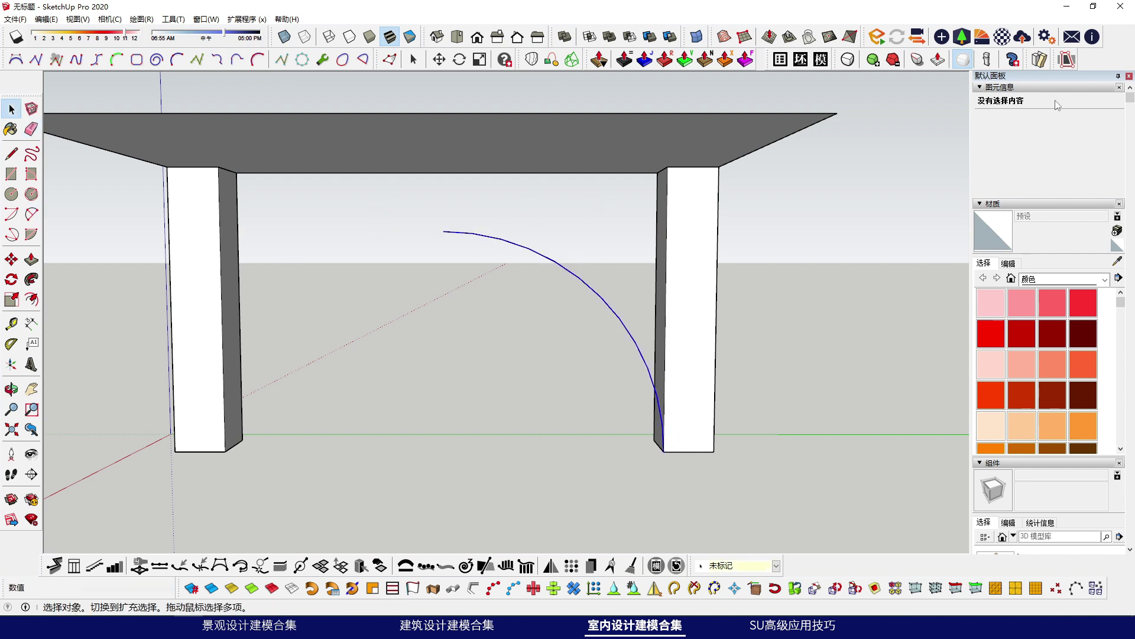
text(60)
key(Return)
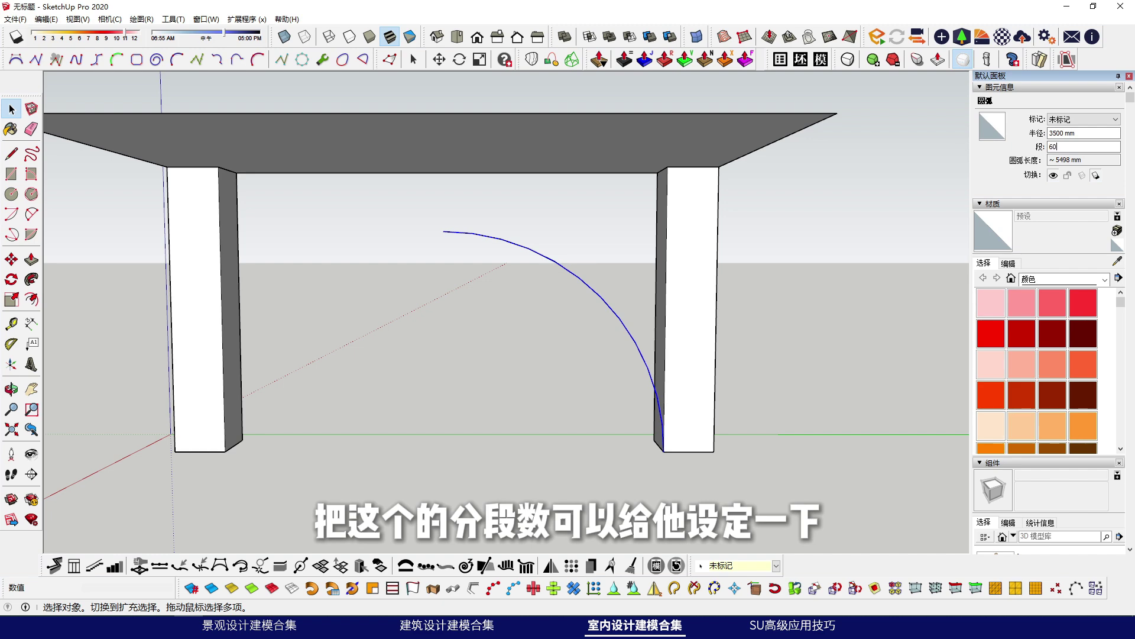
Step: Add a horizontal guide line 800 mm above the base edge of the column where the arc ends
middle_drag(637, 286, 617, 304)
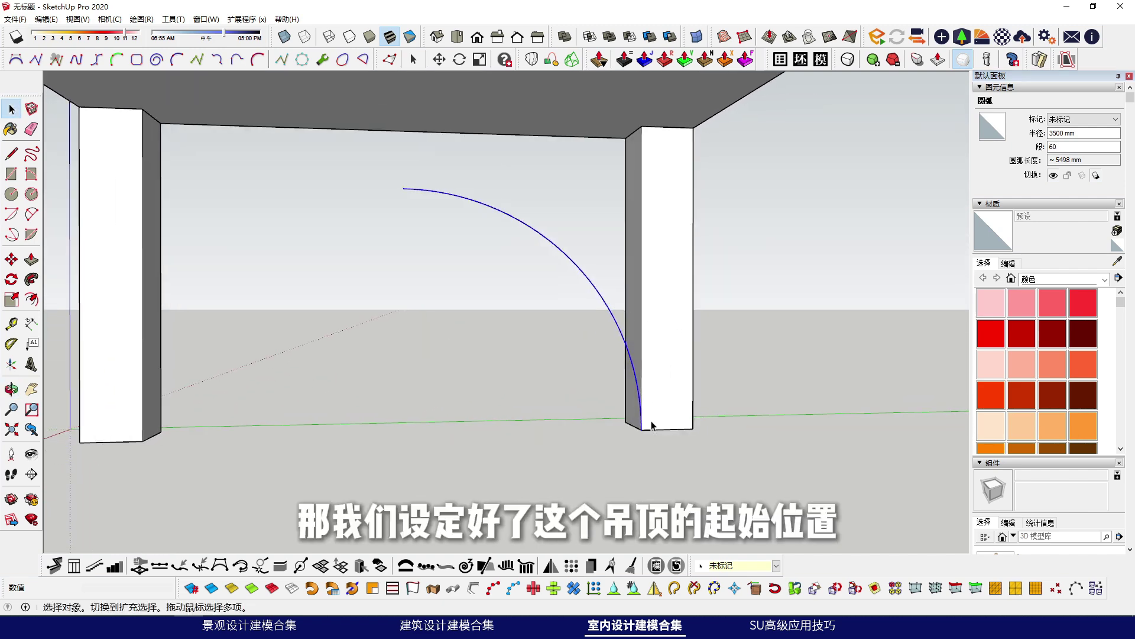
middle_drag(528, 330, 521, 336)
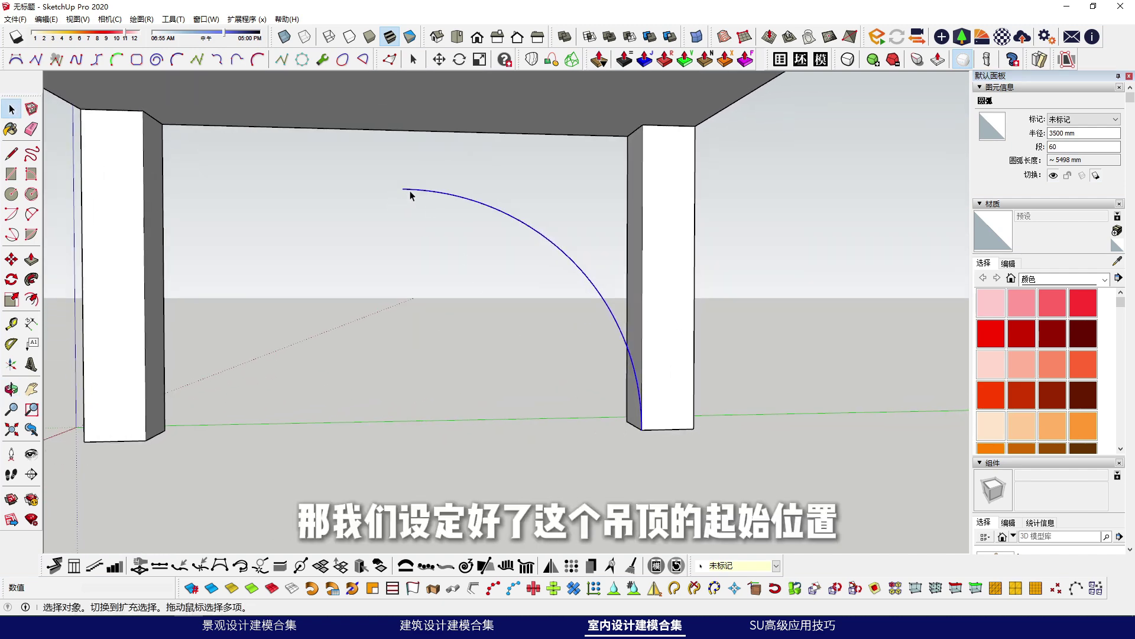
middle_drag(579, 278, 570, 280)
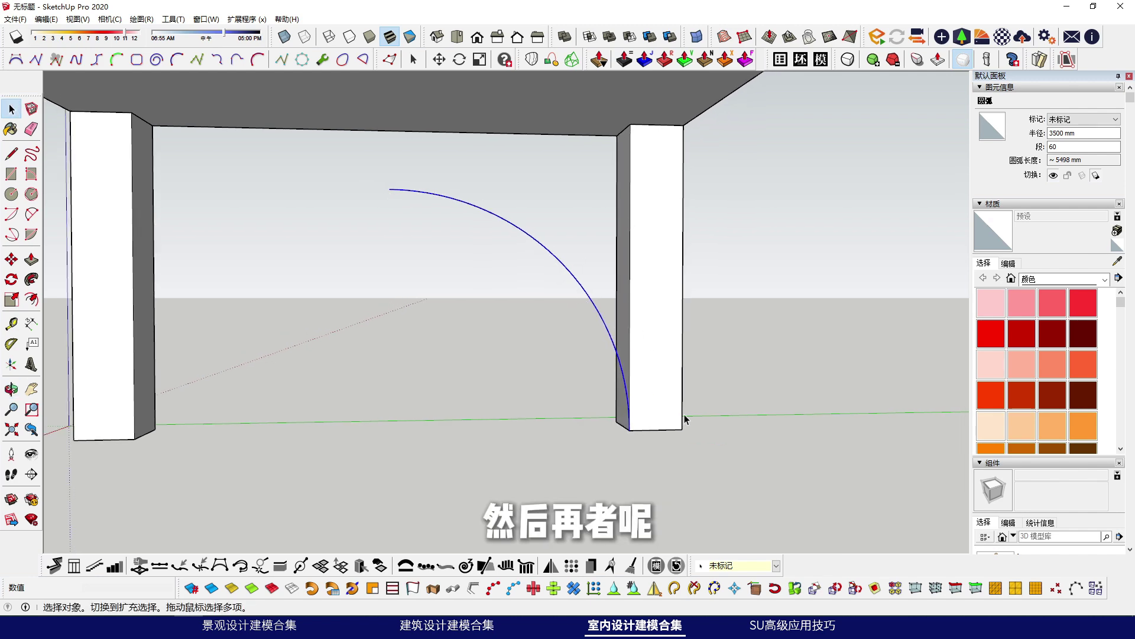
key(t)
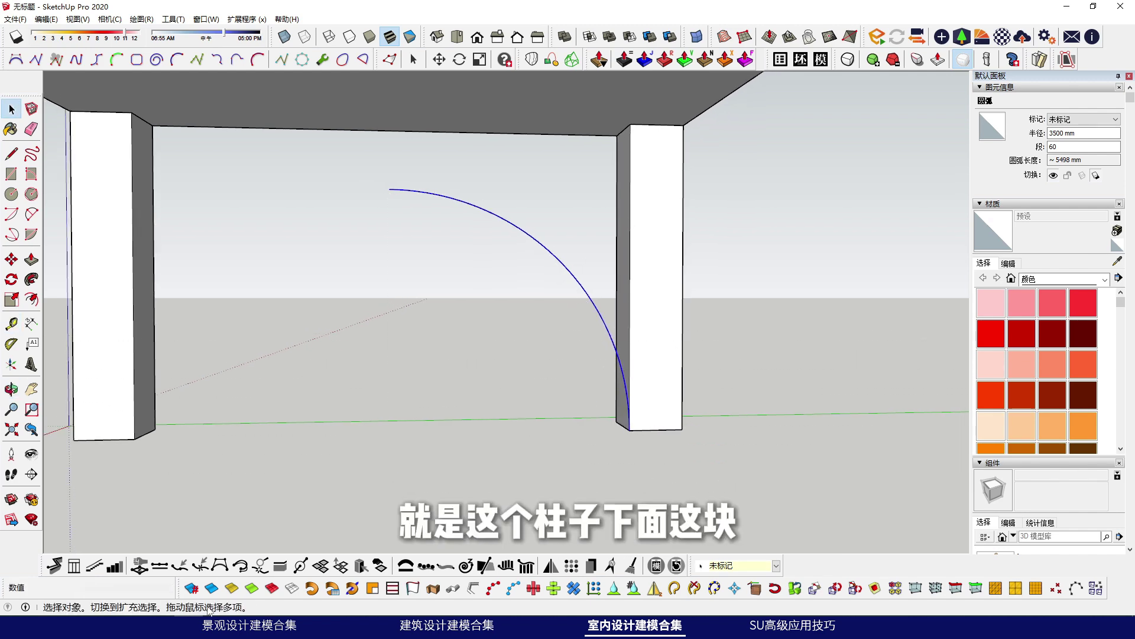
click(265, 625)
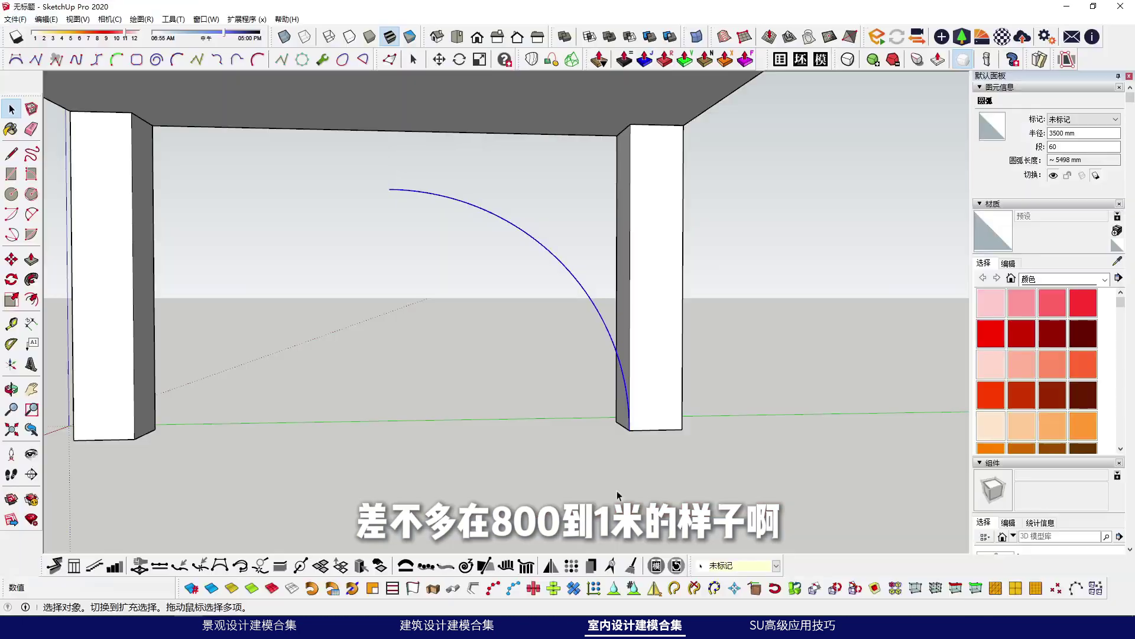
scroll(617, 490, up, 5)
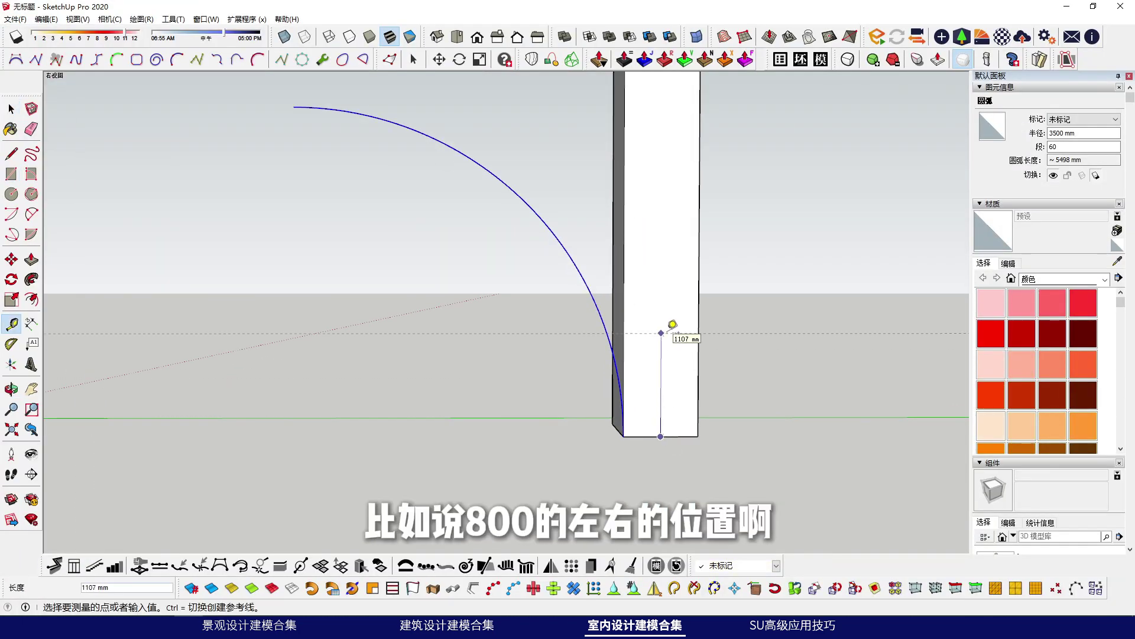
key(Return)
key(space)
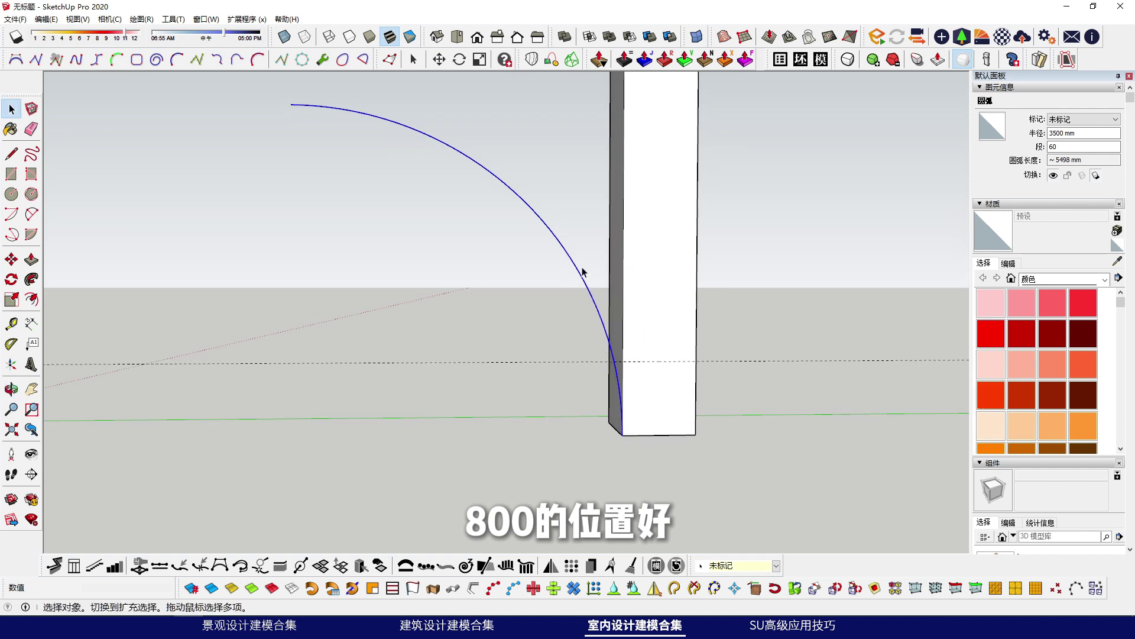
Step: Scale the arc vertically so its lower end rises to the 800 mm guide line, and erase the guide
scroll(559, 355, down, 3)
key(s)
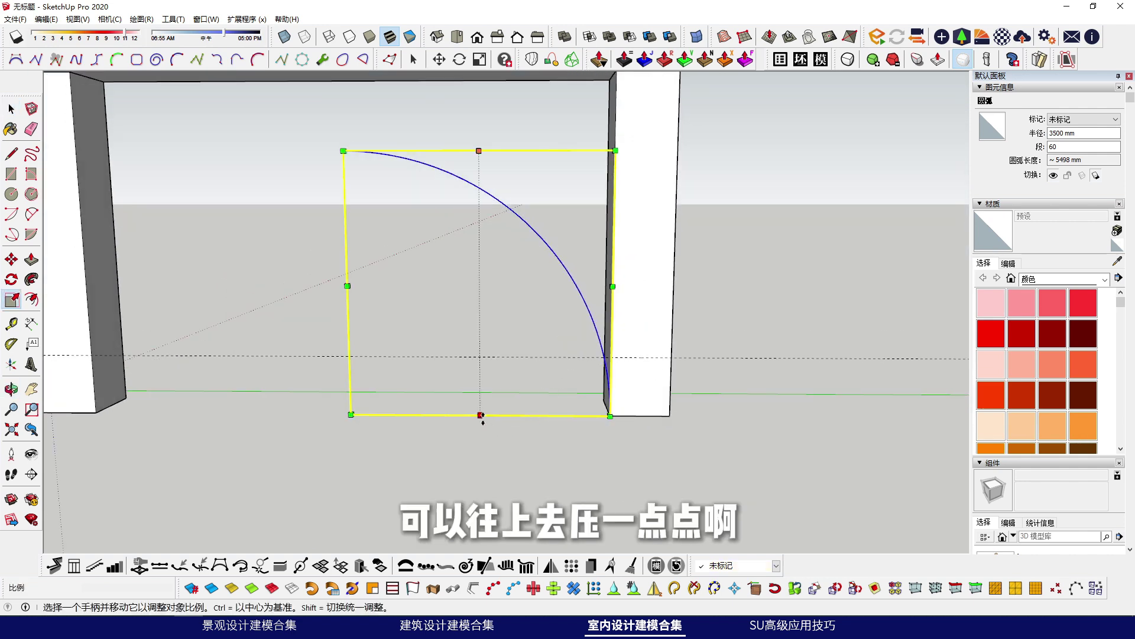
key(e)
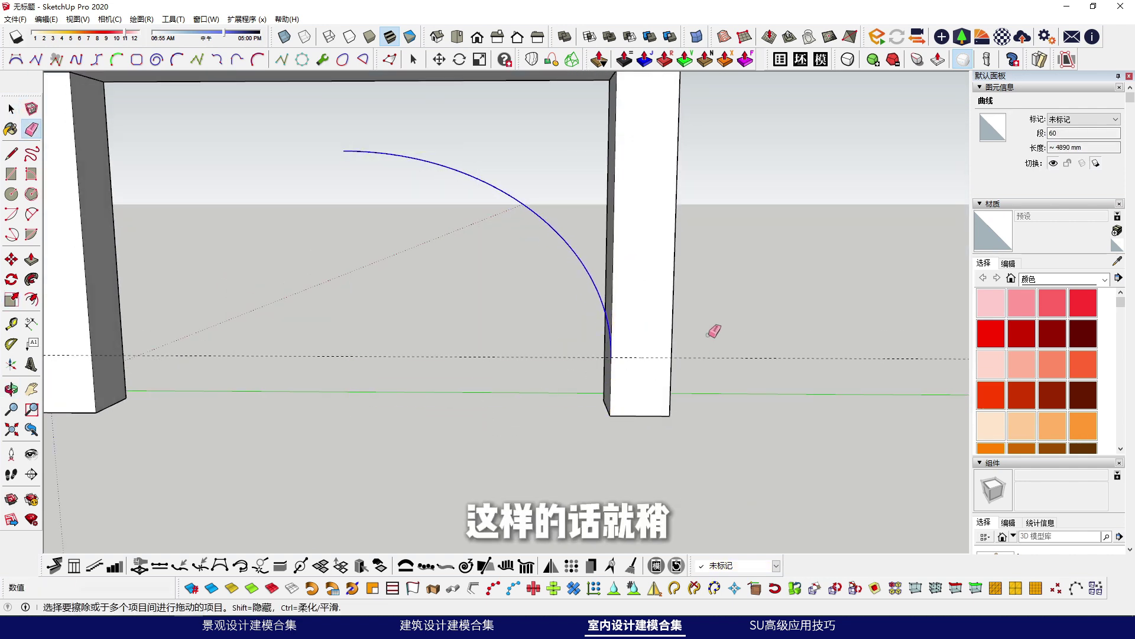
drag(680, 344, 704, 378)
mouse_move(577, 358)
middle_down()
mouse_move(761, 322)
mouse_move(714, 303)
middle_up()
Step: Delete the ceiling plane above the two columns together with its edges
key(space)
click(513, 202)
middle_drag(515, 227, 414, 272)
click(401, 262)
click(550, 256)
middle_drag(553, 261, 555, 284)
scroll(556, 278, down, 1)
right_click(538, 157)
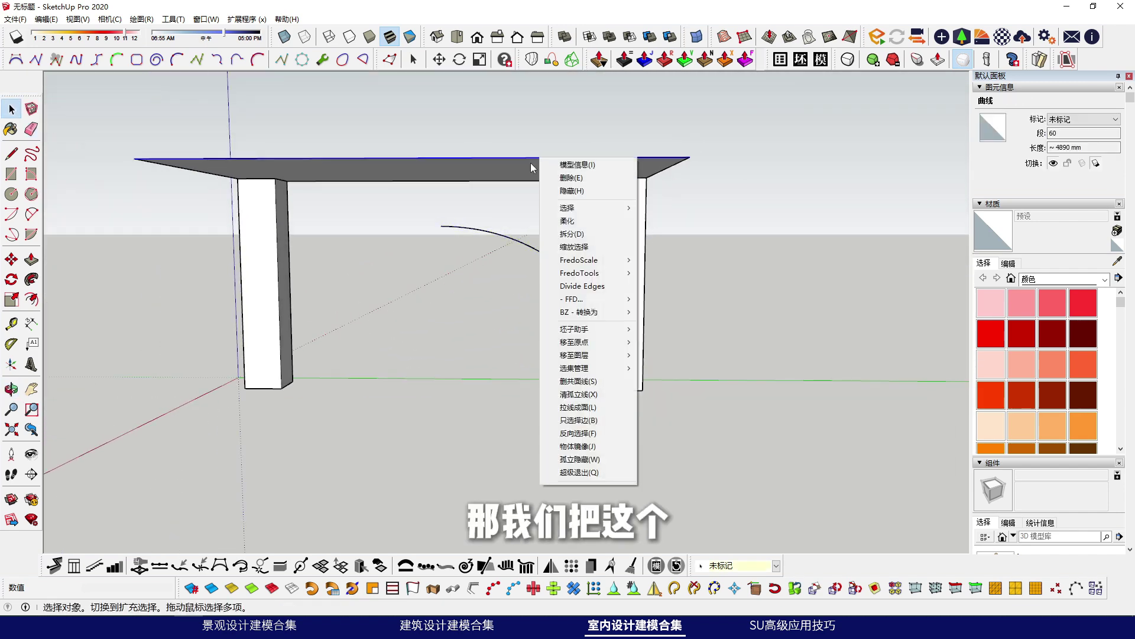
double_click(512, 170)
key(Delete)
middle_drag(512, 170, 474, 170)
Step: Start vertex editing on the arc and select the vertex at its free upper end
click(520, 267)
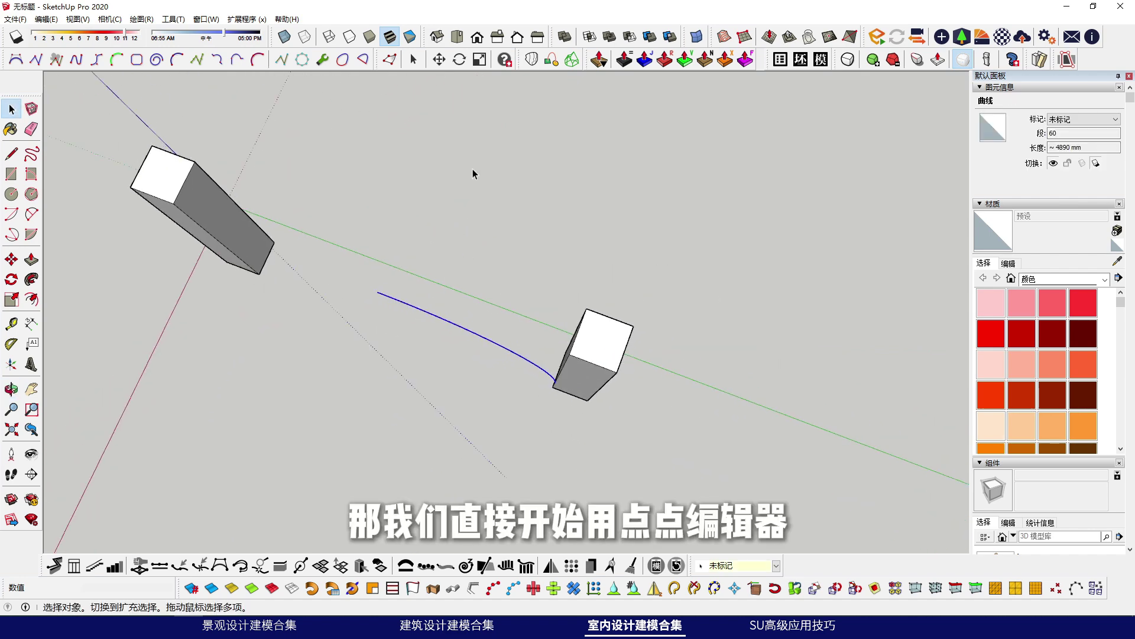
click(388, 65)
scroll(380, 289, up, 3)
click(405, 284)
scroll(365, 290, up, 1)
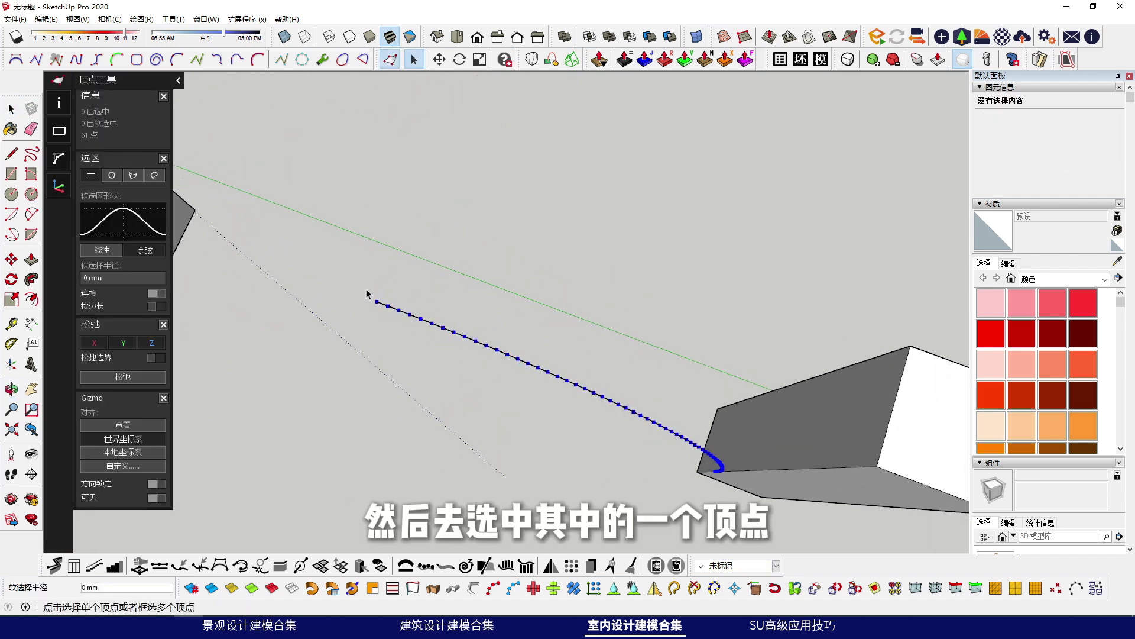
middle_drag(430, 334, 375, 406)
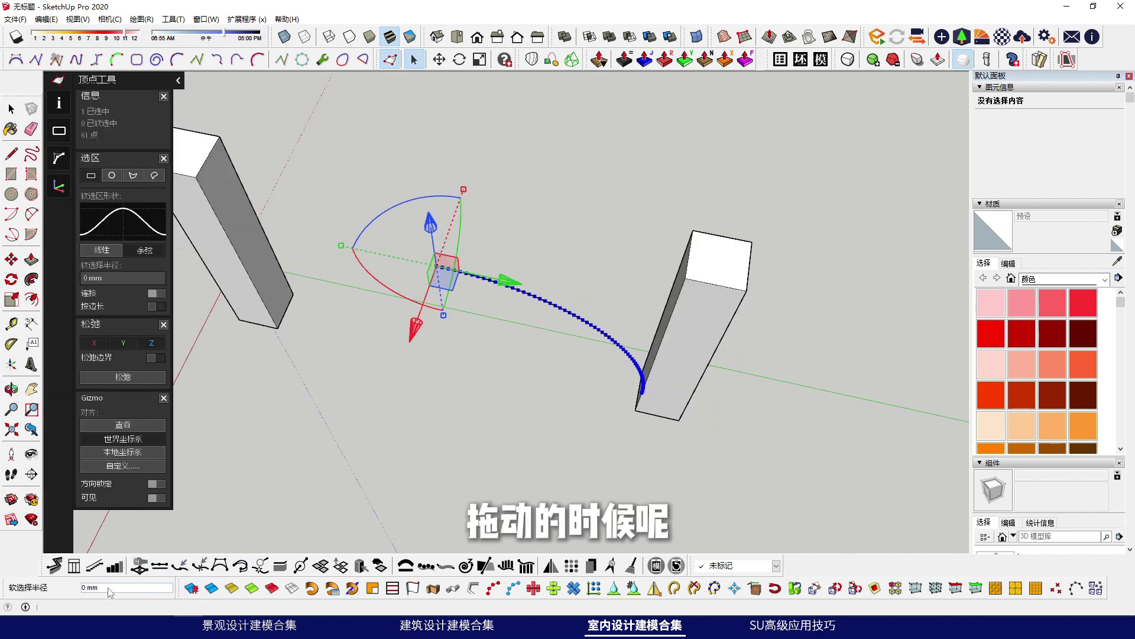
Step: Examine the arc's lower end at the column and compare it with the reference photo to judge where the bend should start
mouse_move(597, 340)
middle_down()
mouse_move(577, 366)
mouse_move(591, 353)
middle_up()
scroll(578, 366, up, 2)
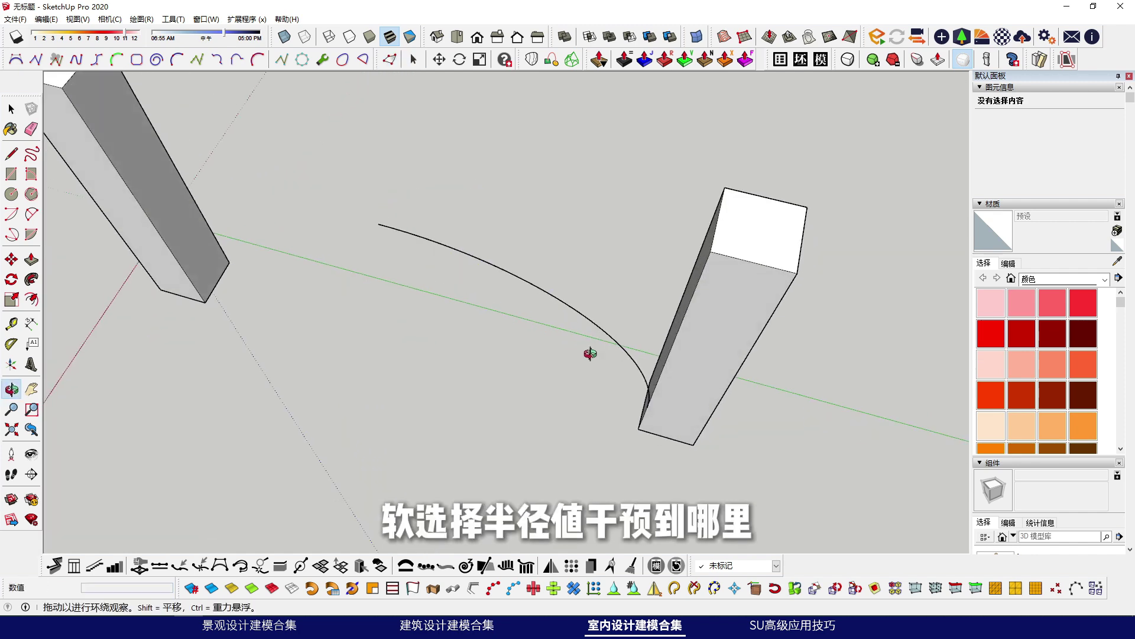
scroll(668, 385, up, 2)
middle_drag(668, 385, 686, 360)
mouse_move(218, 627)
click(220, 580)
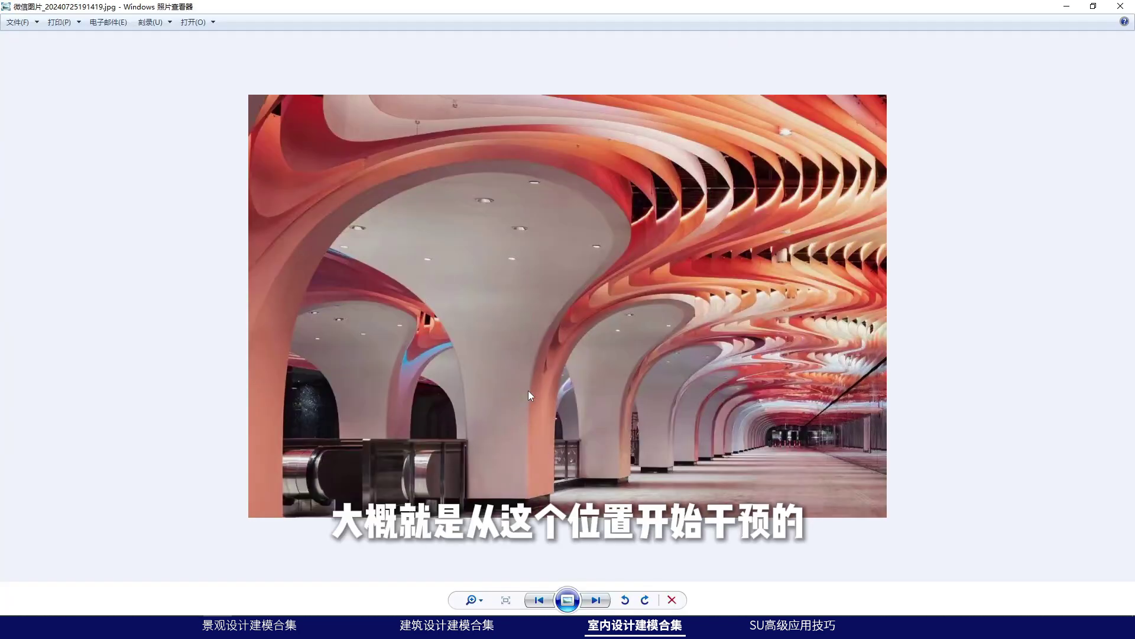
mouse_move(190, 627)
click(190, 568)
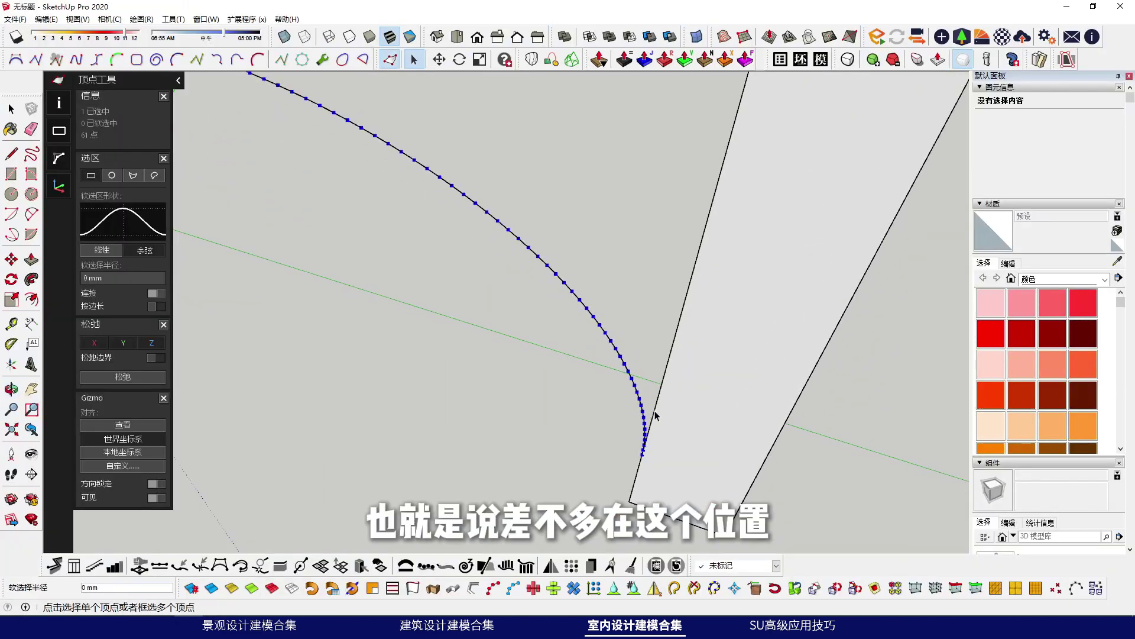
middle_drag(655, 416, 636, 425)
mouse_move(641, 419)
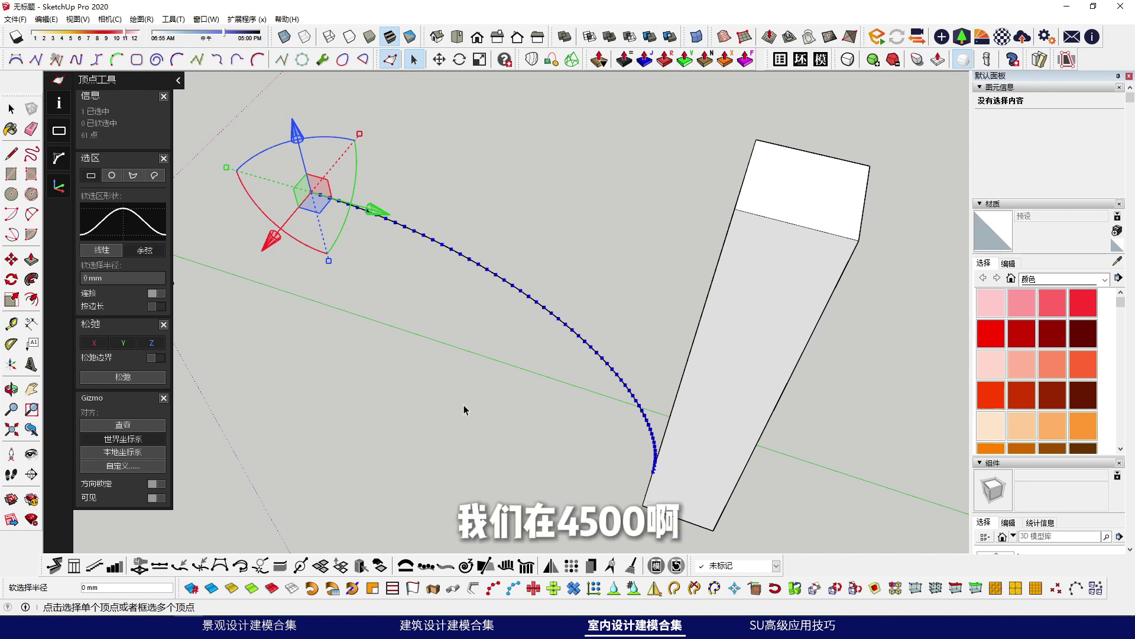
Step: Set the soft selection radius to 4800 mm and pull the arc's free end vertex outward along the red axis
text(00)
key(Return)
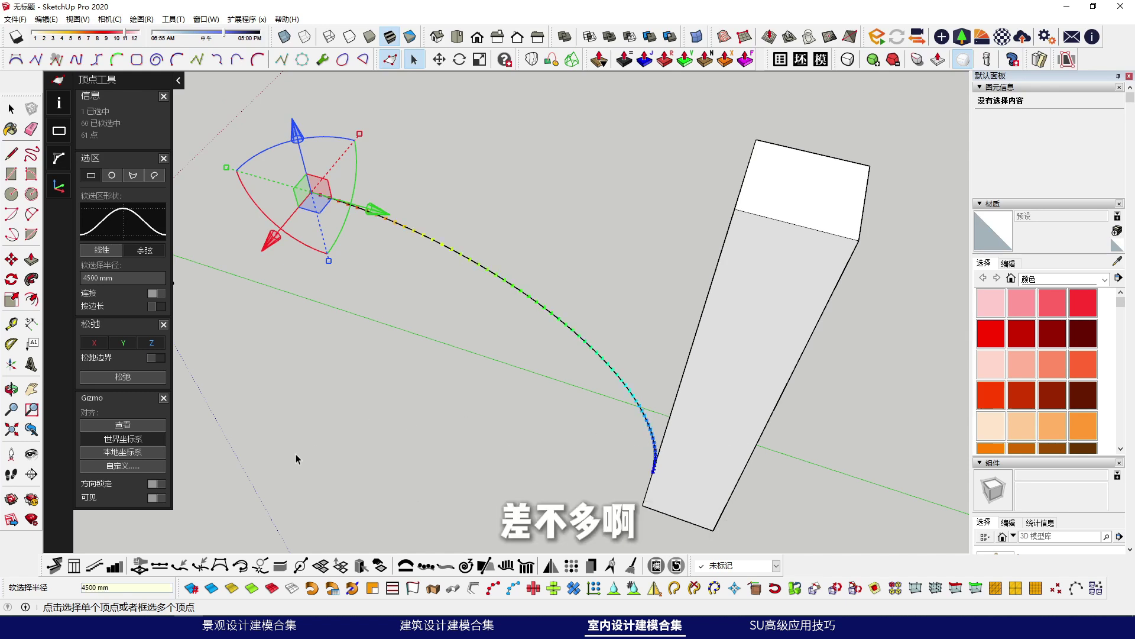
text(4800)
key(Return)
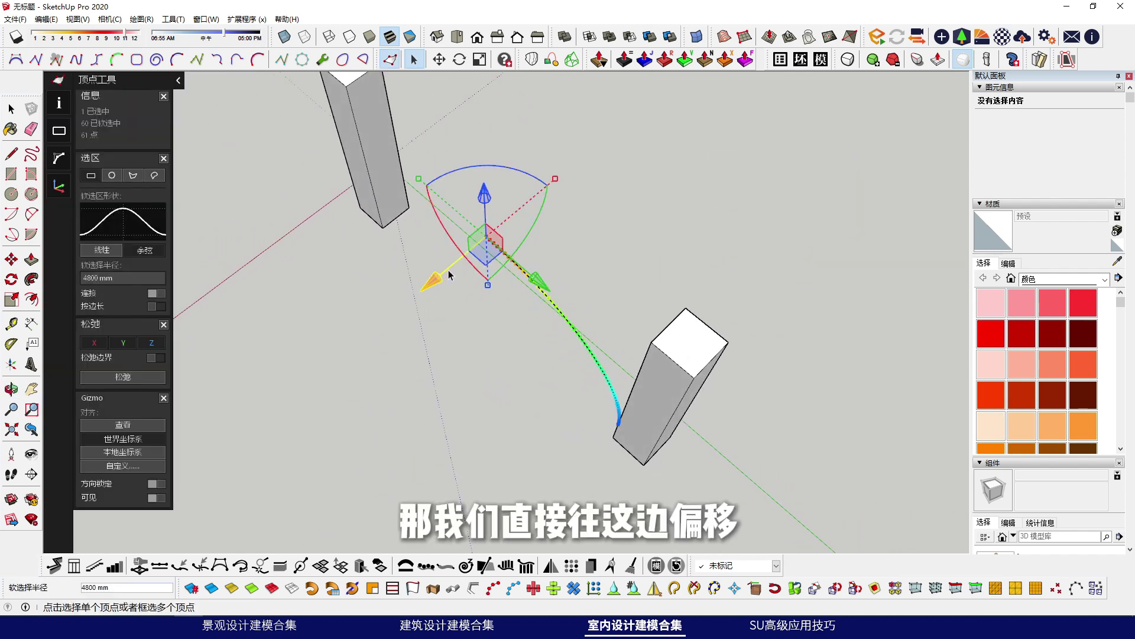
drag(435, 283, 310, 385)
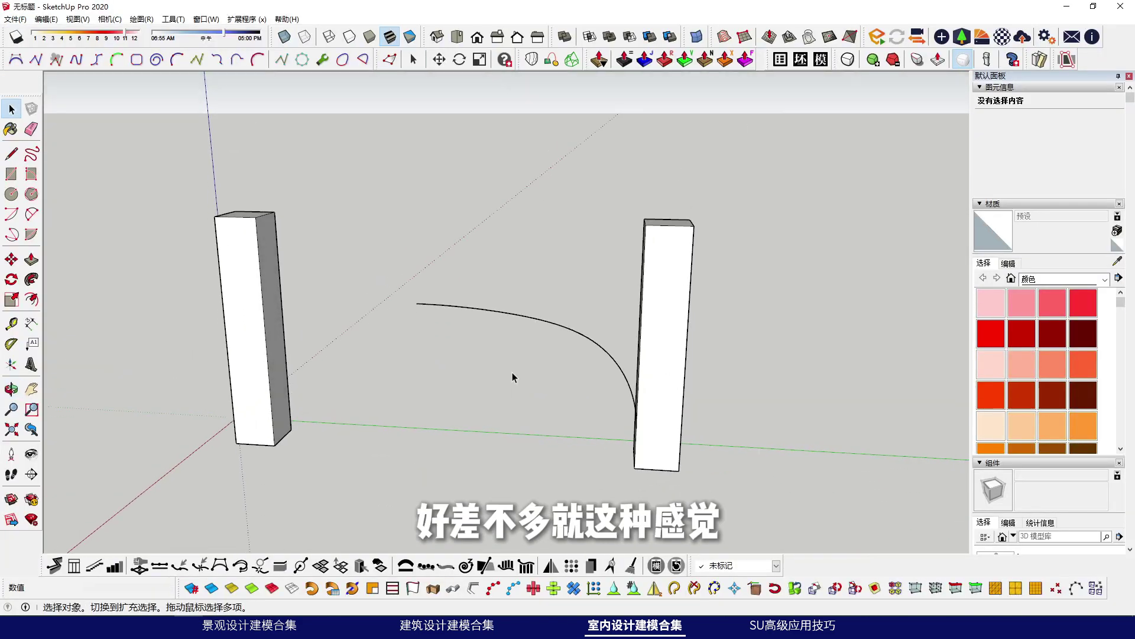
Step: Check that the bent curve's lower end sits on the column edge, and weld all its segments into one curve
scroll(583, 406, up, 8)
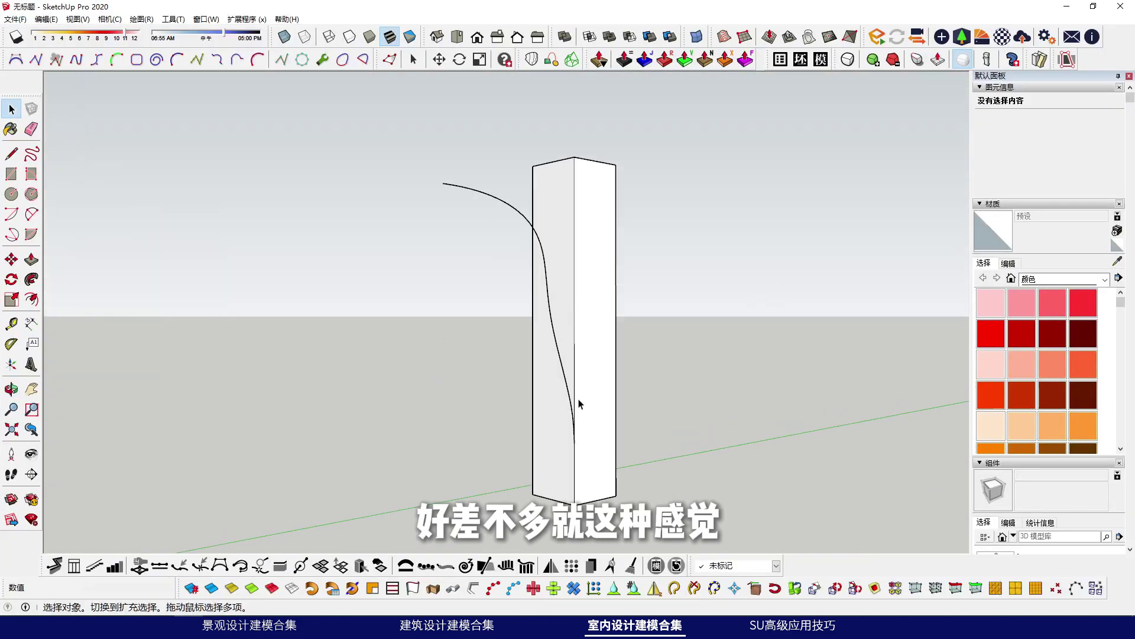
scroll(571, 452, up, 4)
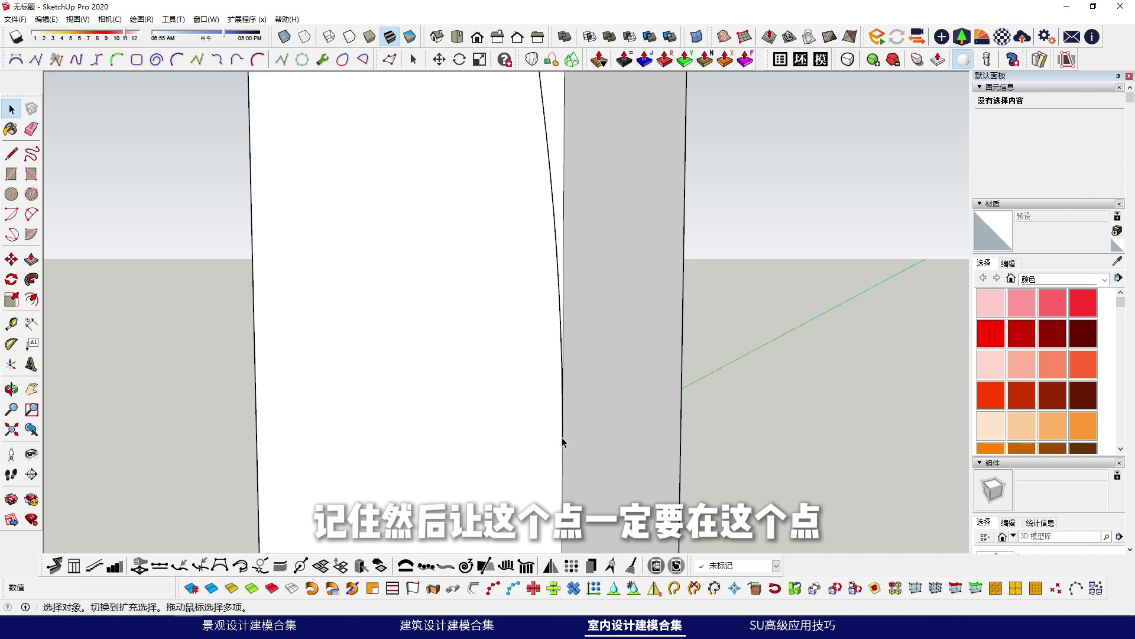
middle_drag(567, 437, 436, 443)
scroll(434, 325, down, 6)
shift+middle_drag(433, 324, 521, 316)
scroll(521, 316, down, 3)
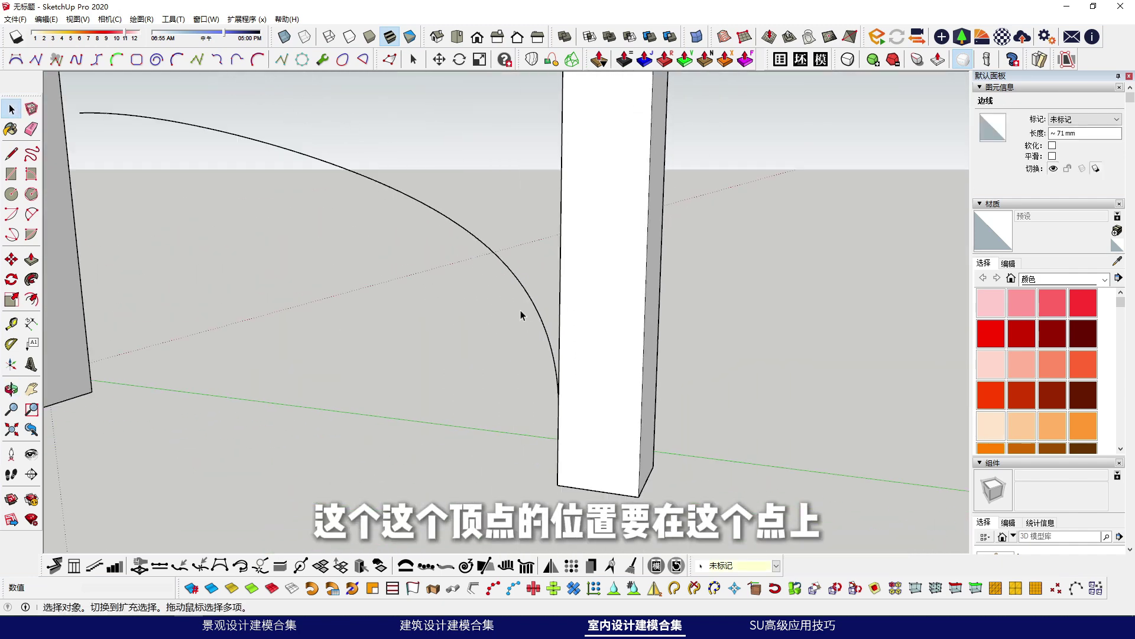
triple_click(513, 282)
scroll(560, 307, down, 4)
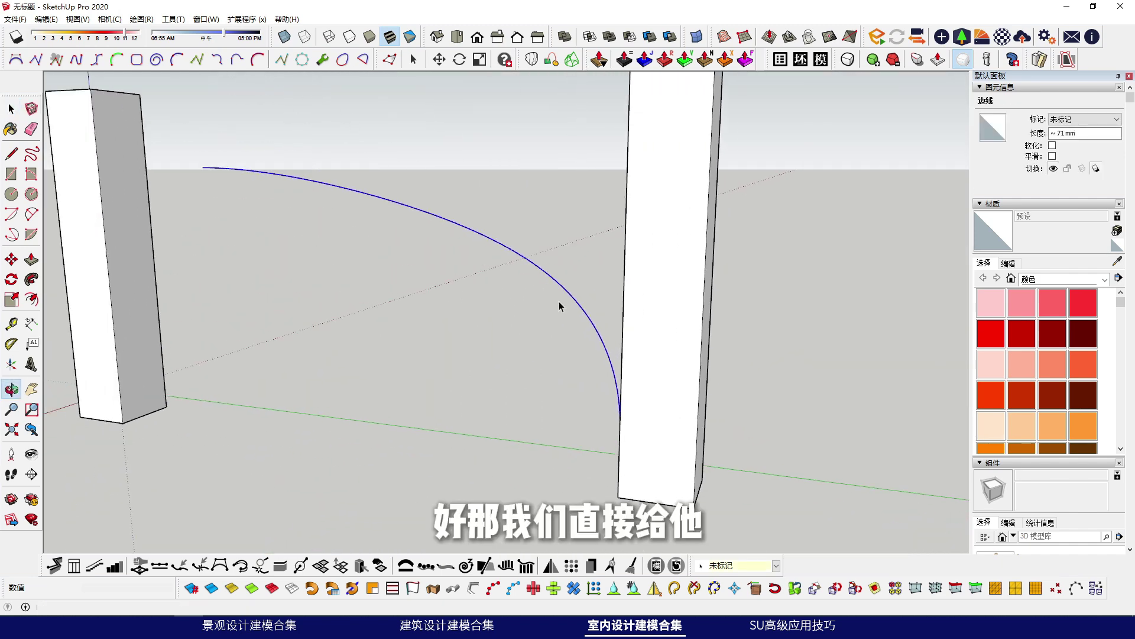
click(201, 567)
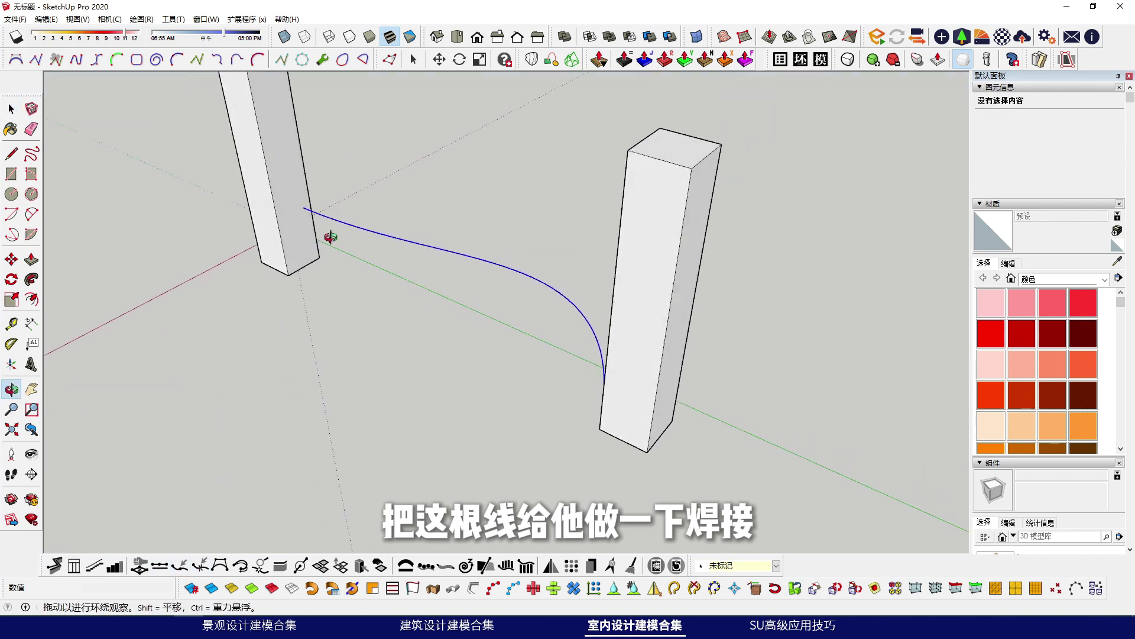
Step: Mirror a copy of the curve across the vertical plane through its lower end, parallel to the green axis
middle_drag(325, 236, 454, 316)
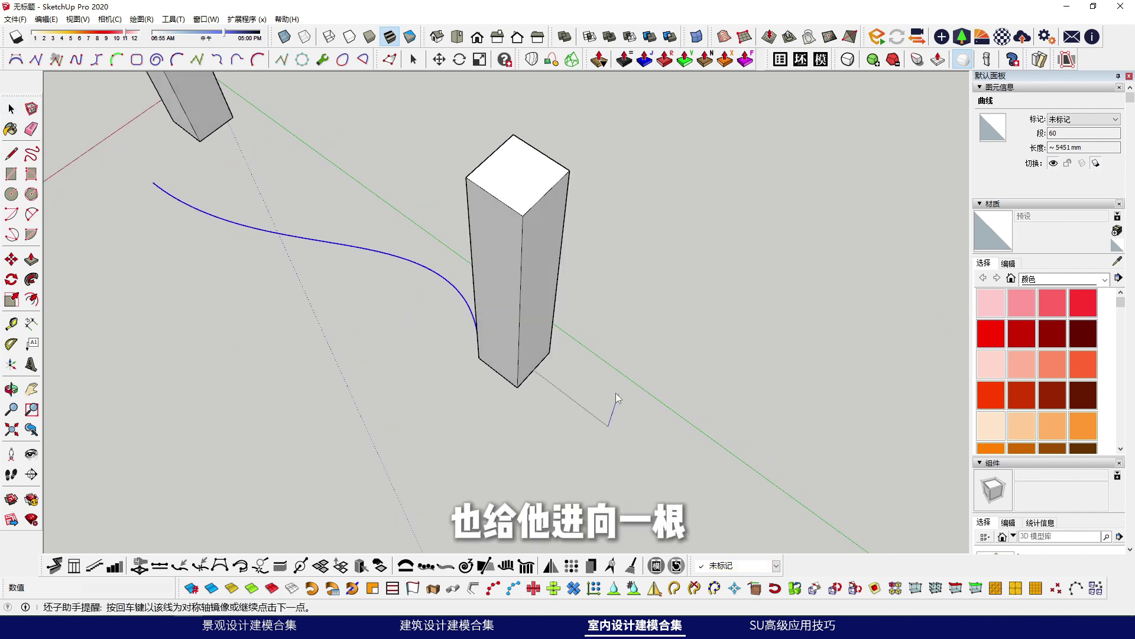
key(Return)
middle_drag(616, 398, 432, 284)
Step: Generate a Loft by Spline surface between the original curve and its mirrored copy
click(547, 230)
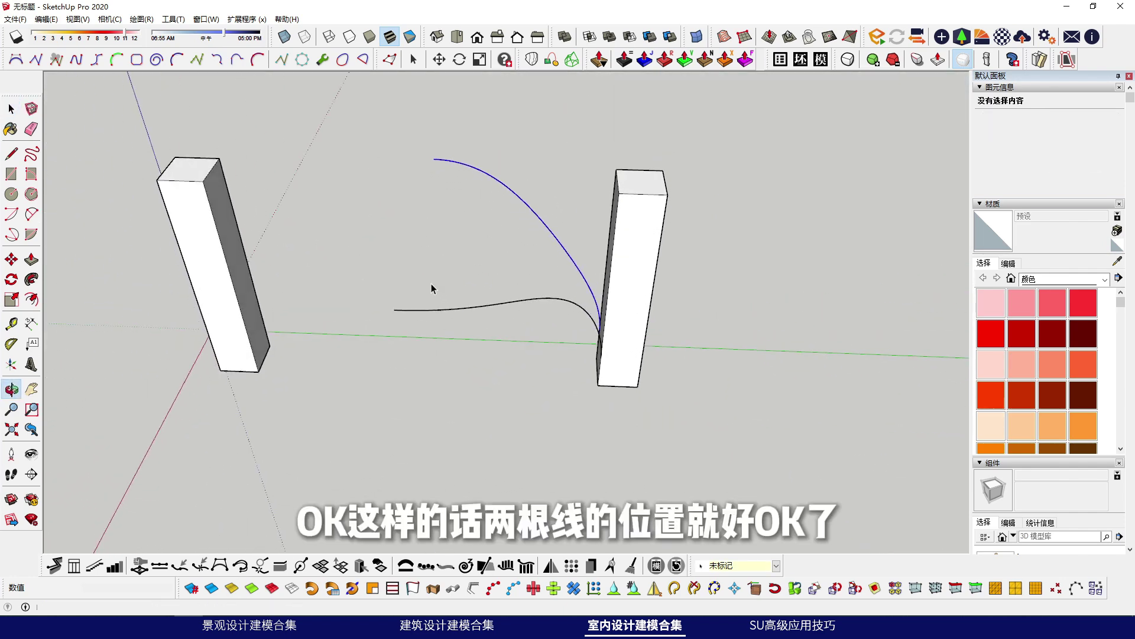
scroll(431, 285, down, 1)
shift+click(435, 305)
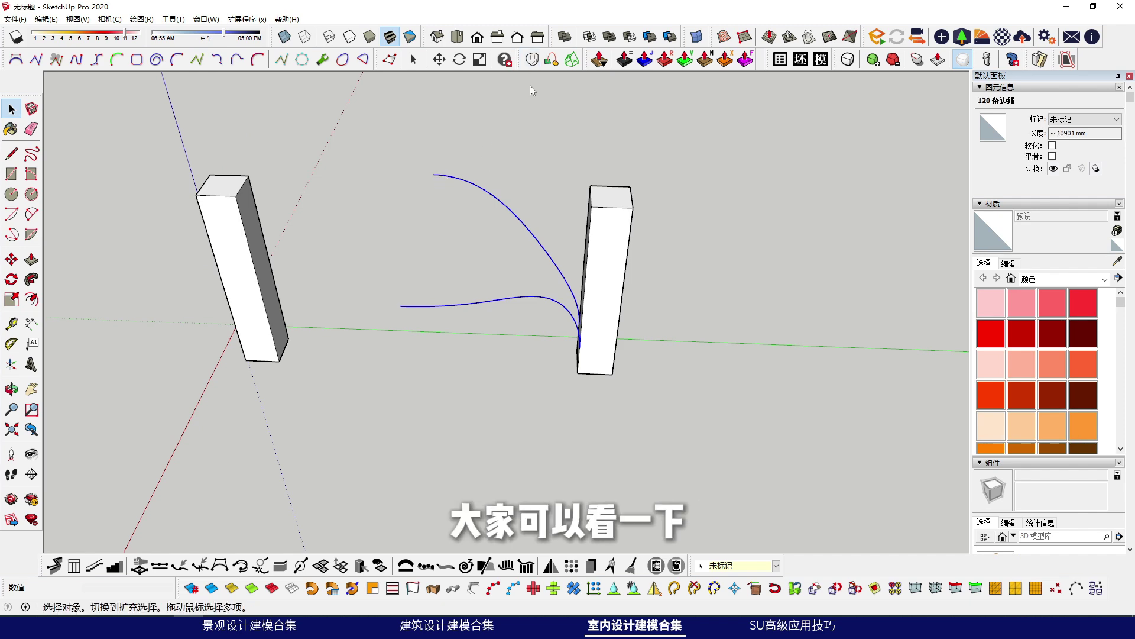
click(531, 60)
middle_drag(504, 253, 473, 248)
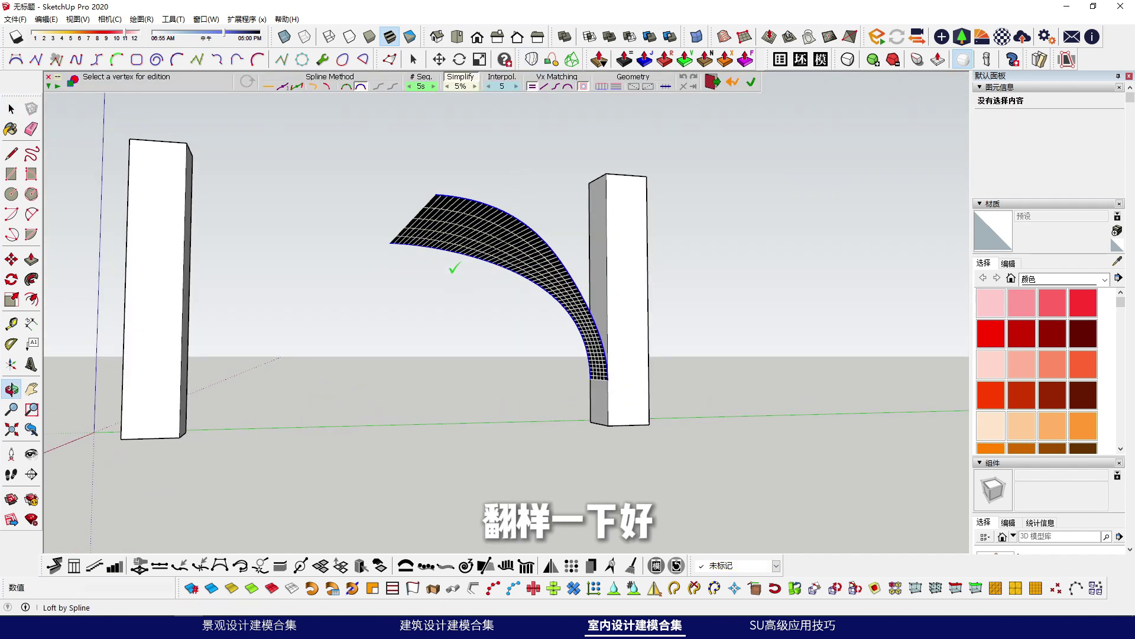
key(Return)
Step: Reverse the faces of the lofted surface
click(481, 229)
right_click(481, 228)
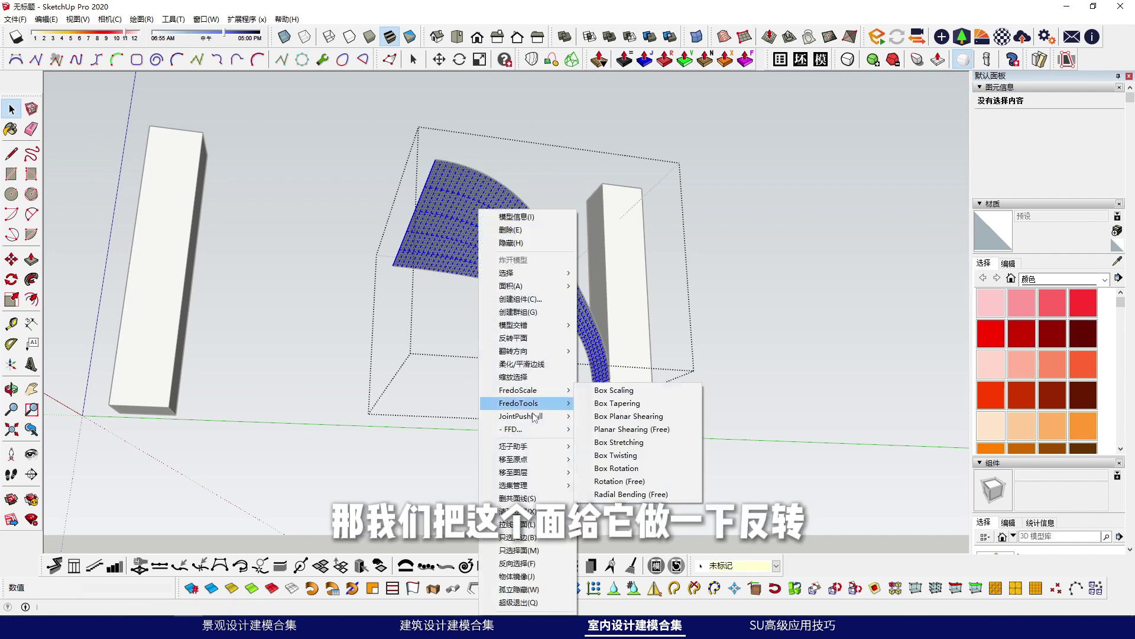
click(520, 339)
click(718, 278)
Step: Hide the lofted surface group, leaving the two boundary curves
middle_drag(520, 255, 456, 253)
click(456, 253)
right_click(456, 253)
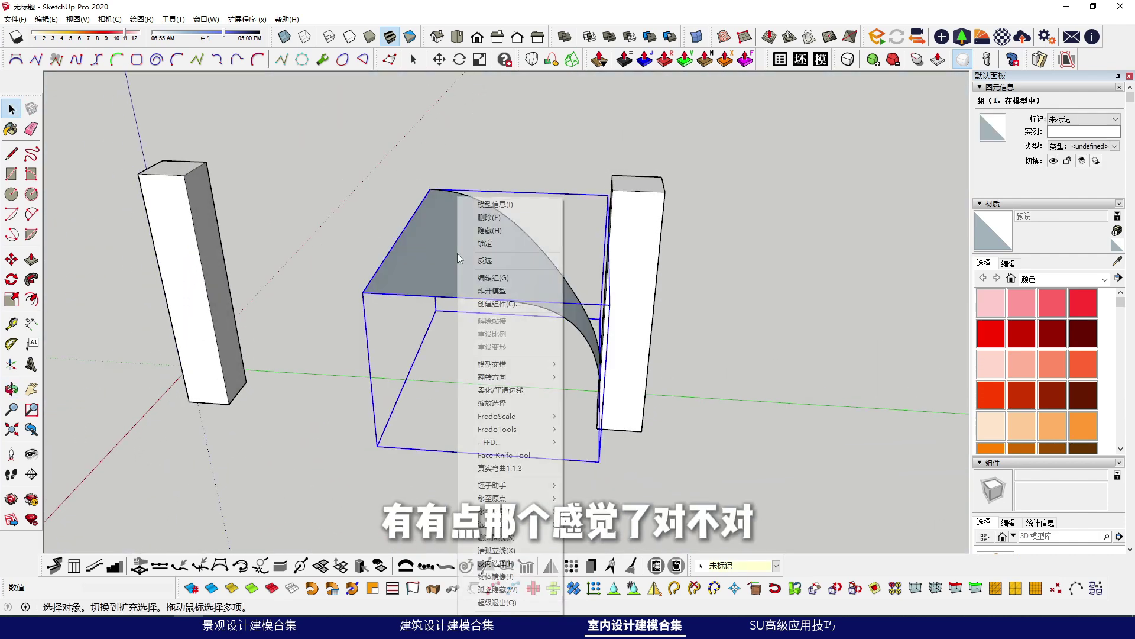
click(494, 231)
Step: After checking the reference photo, add a vertical guide line about 409 mm from the outer edge of the column's front face
middle_drag(517, 356, 466, 350)
key(alt+Tab)
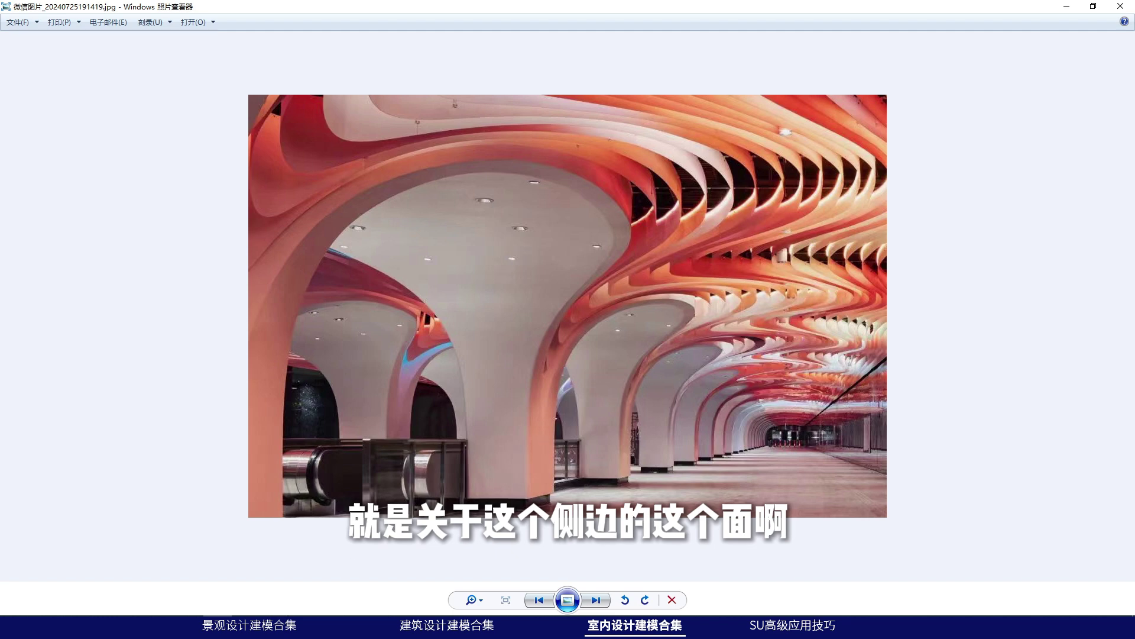
key(alt+Tab)
mouse_move(469, 408)
middle_down()
mouse_move(510, 346)
mouse_move(469, 367)
mouse_move(506, 386)
mouse_move(515, 359)
mouse_move(568, 406)
middle_up()
click(502, 343)
key(s)
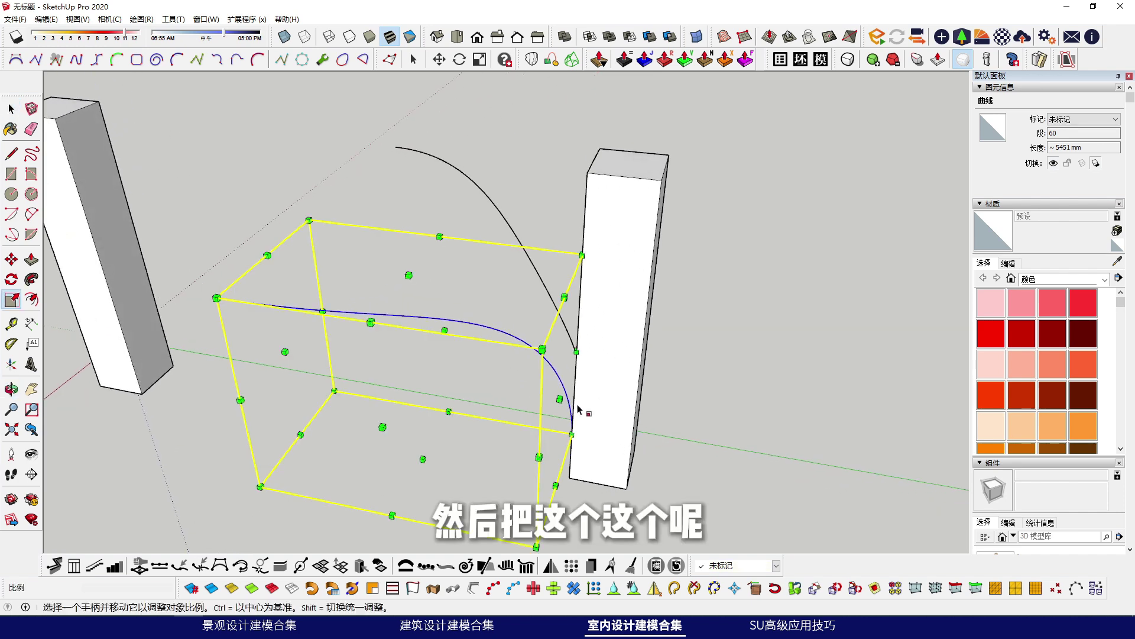
scroll(580, 410, up, 2)
key(space)
shift+middle_drag(603, 494, 574, 457)
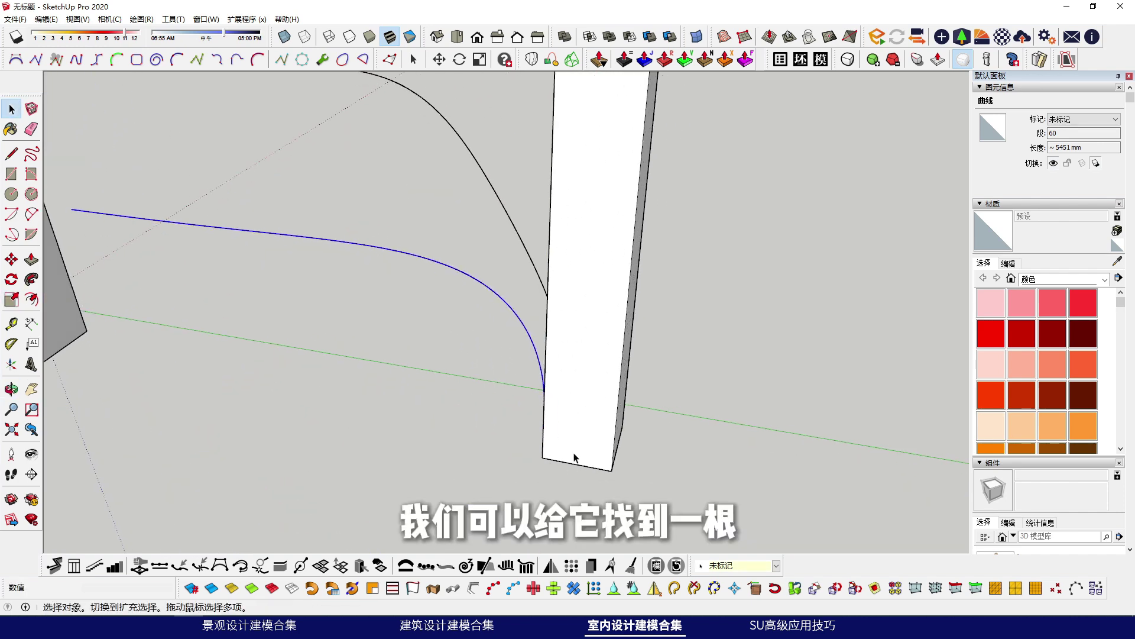
click(615, 442)
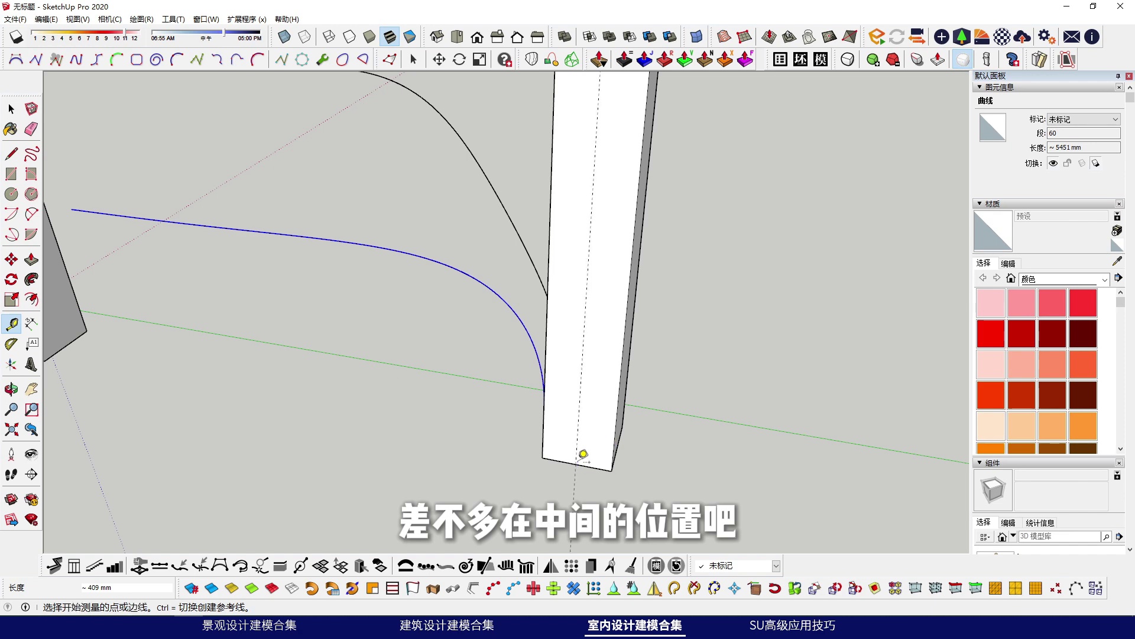
Step: Try to stretch the front curve to the vertical guide line, and undo the scaling
scroll(544, 379, down, 2)
key(s)
drag(522, 367, 565, 435)
middle_drag(451, 380, 478, 347)
key(ctrl+z)
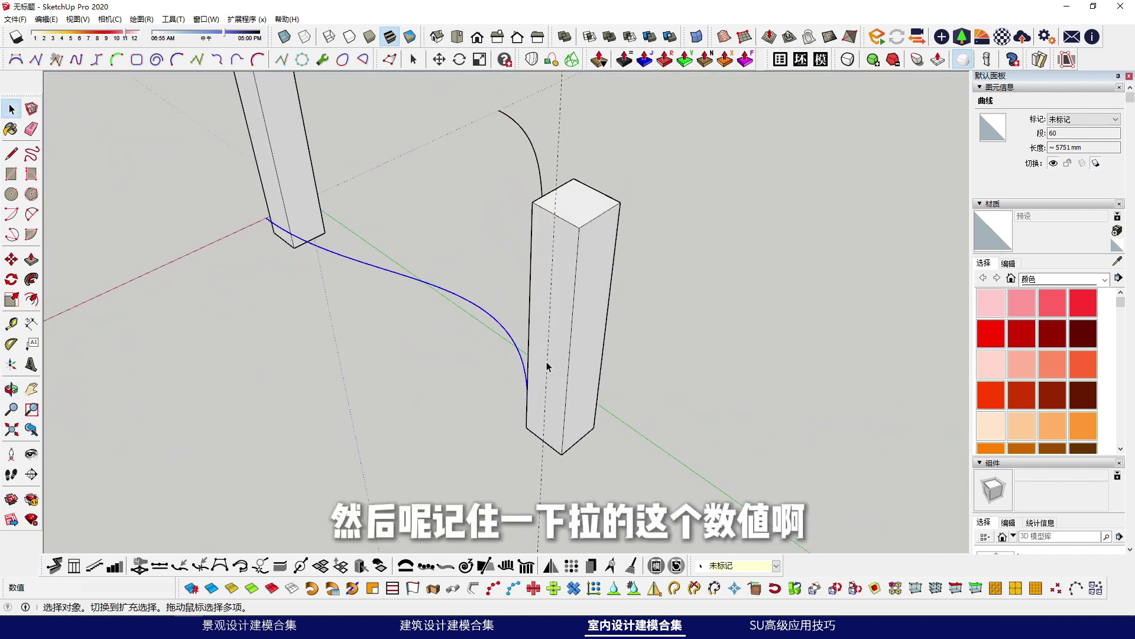
Step: Scale the front curve along the green axis to the guide line, about 1.11, and by 1.11 along the red and blue axes
key(s)
drag(476, 372, 543, 443)
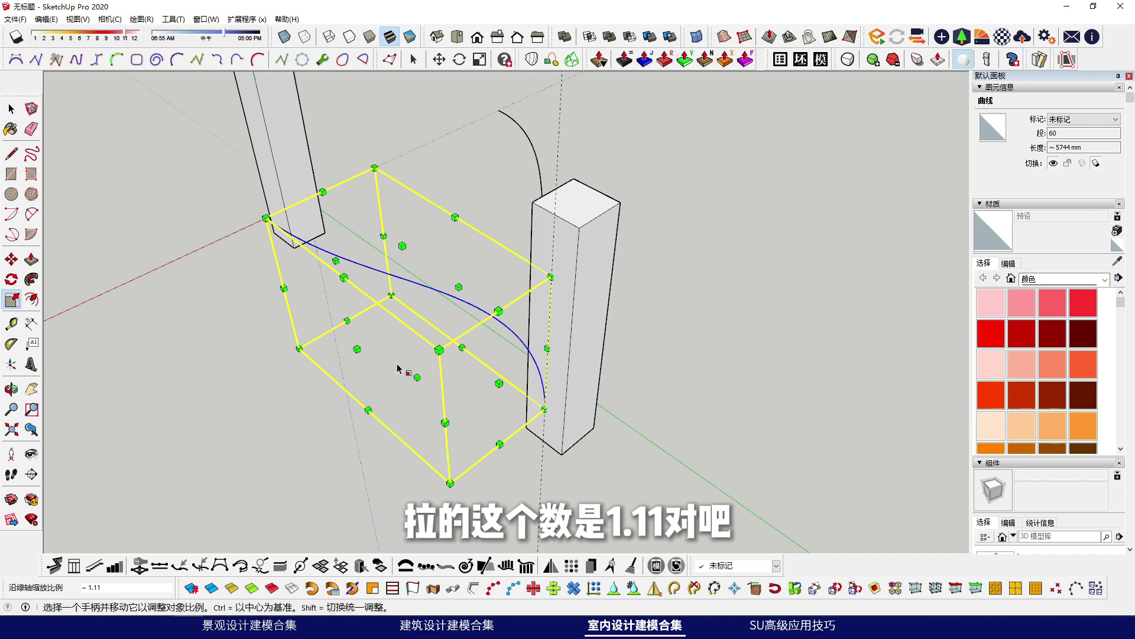
drag(357, 348, 337, 361)
text(1.)
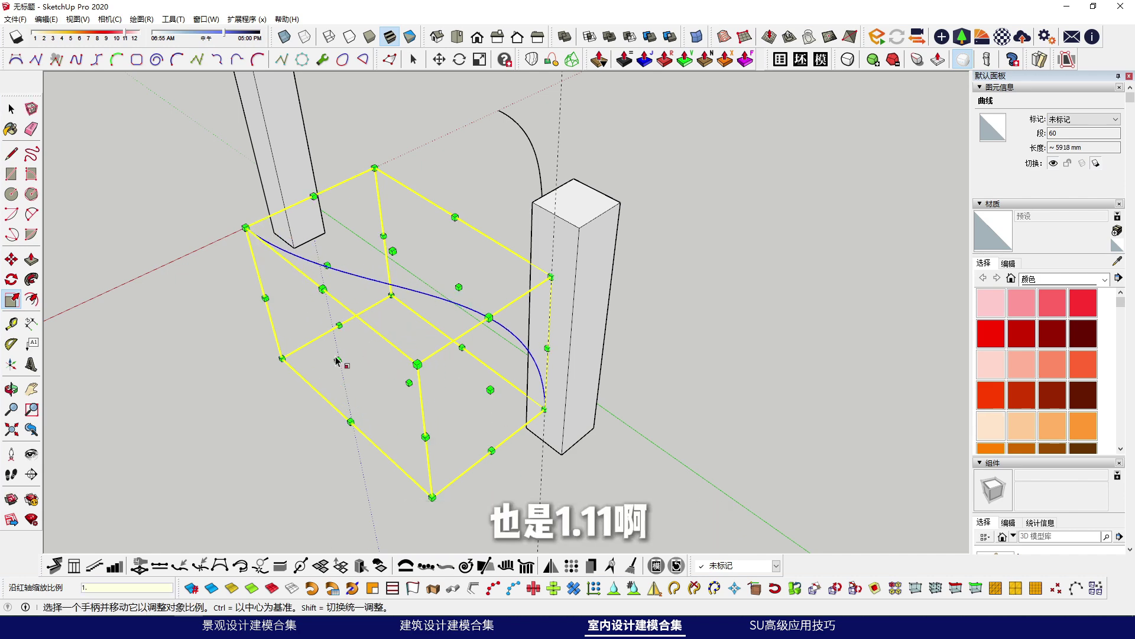
text(11)
key(Return)
middle_drag(446, 230, 434, 227)
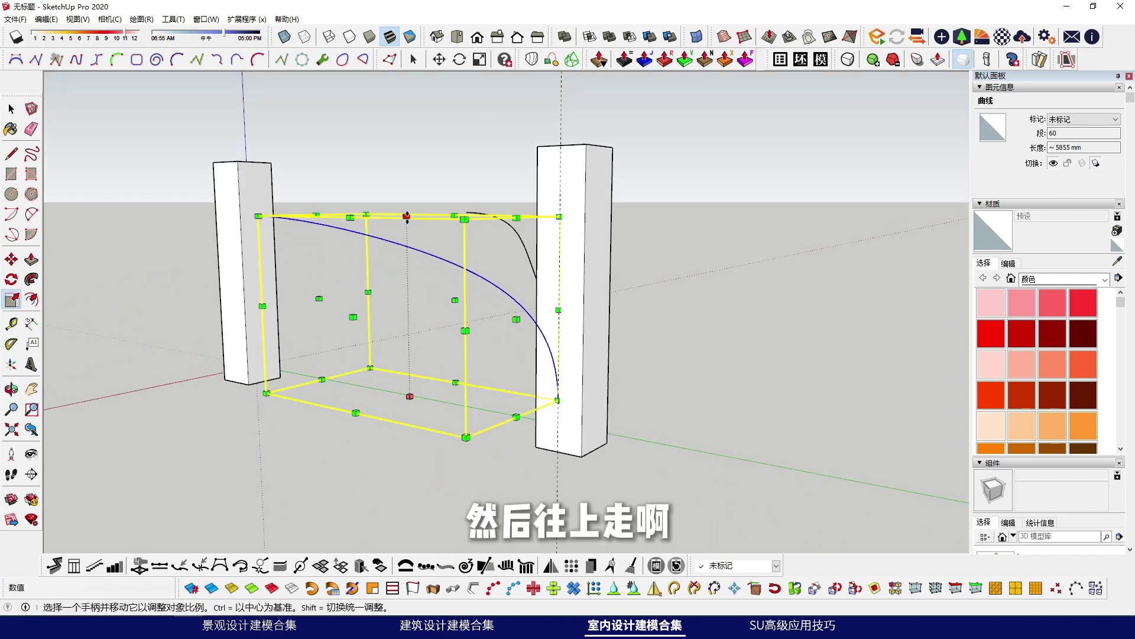
drag(407, 215, 406, 199)
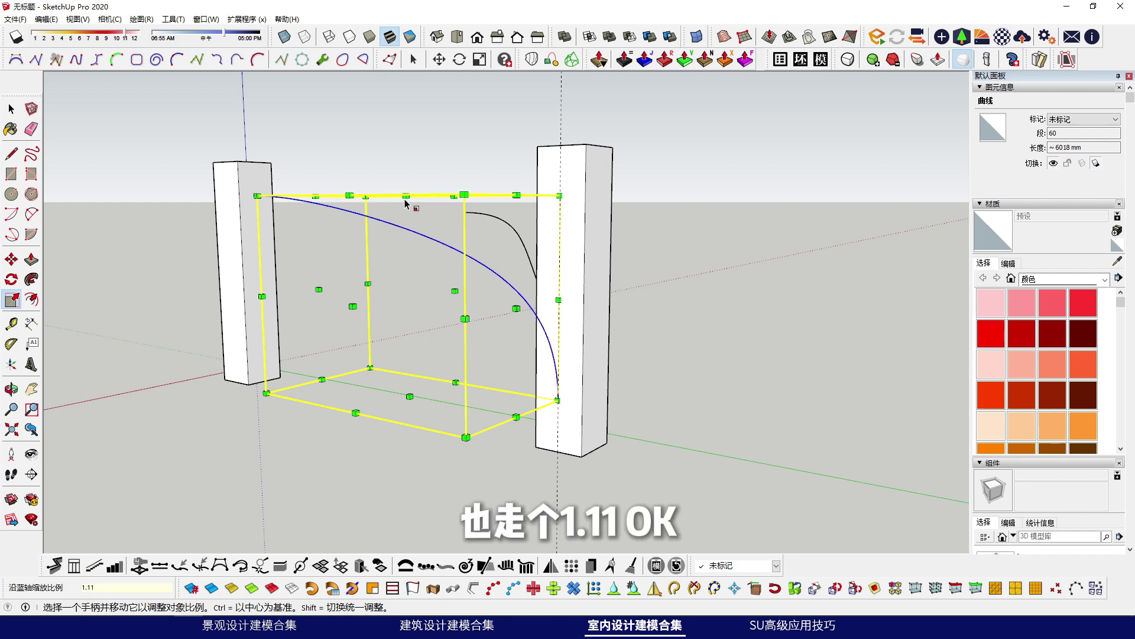
key(space)
Step: Paste the previously copied front curve back in place alongside the enlarged one
middle_drag(405, 201, 541, 263)
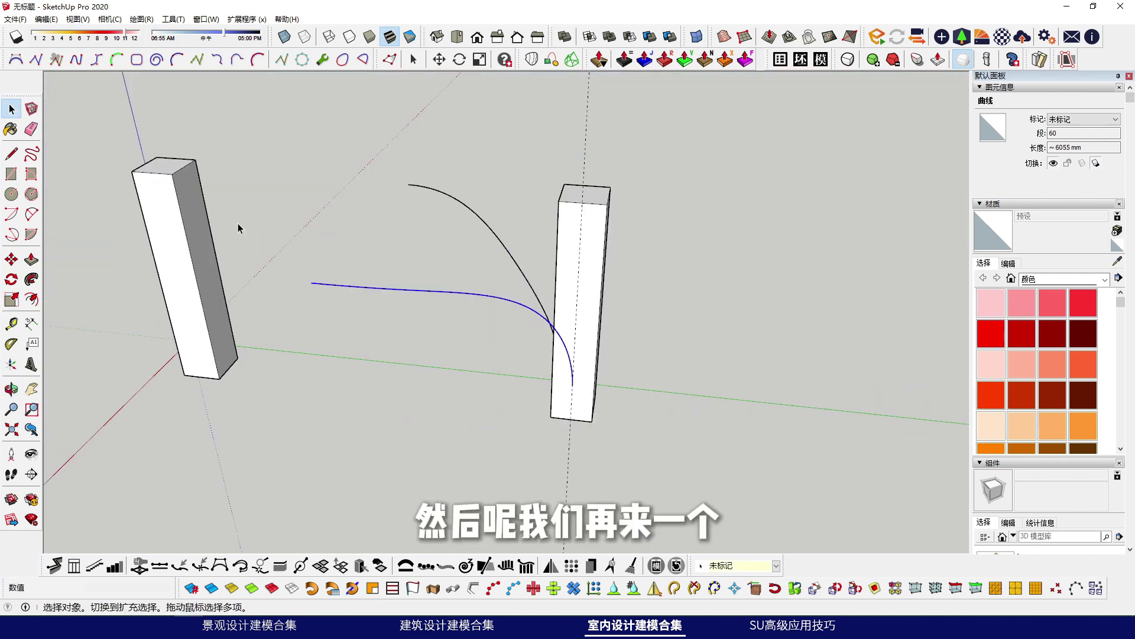
click(42, 20)
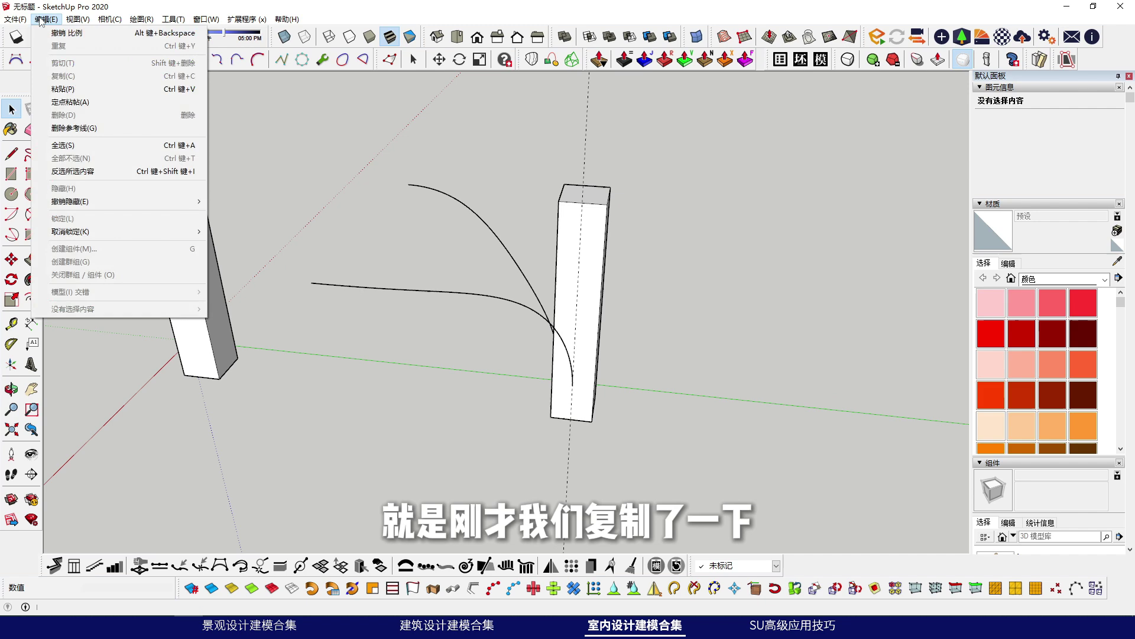
click(85, 102)
middle_drag(85, 102, 568, 258)
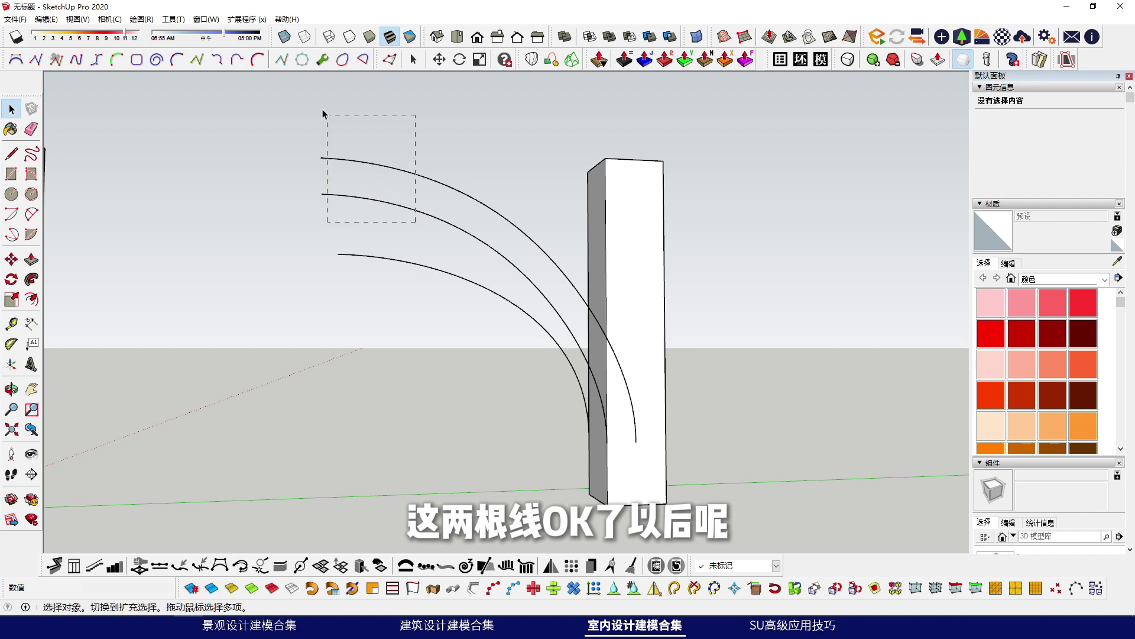
Step: Loft a strip surface between the two front curves using Loft by Spline
drag(323, 113, 323, 113)
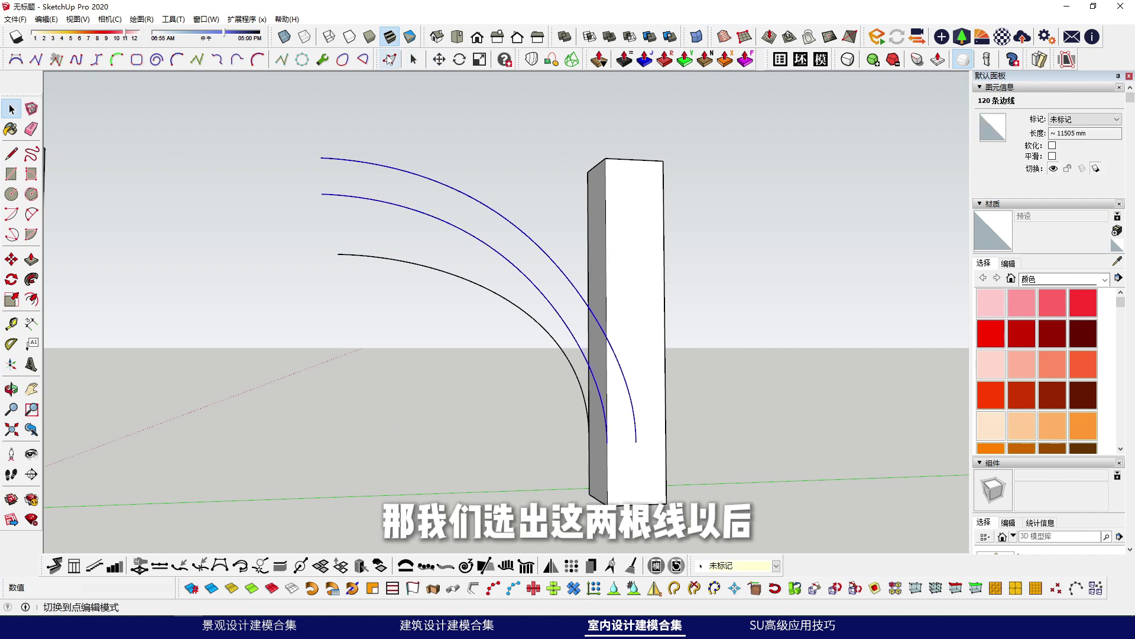
click(532, 59)
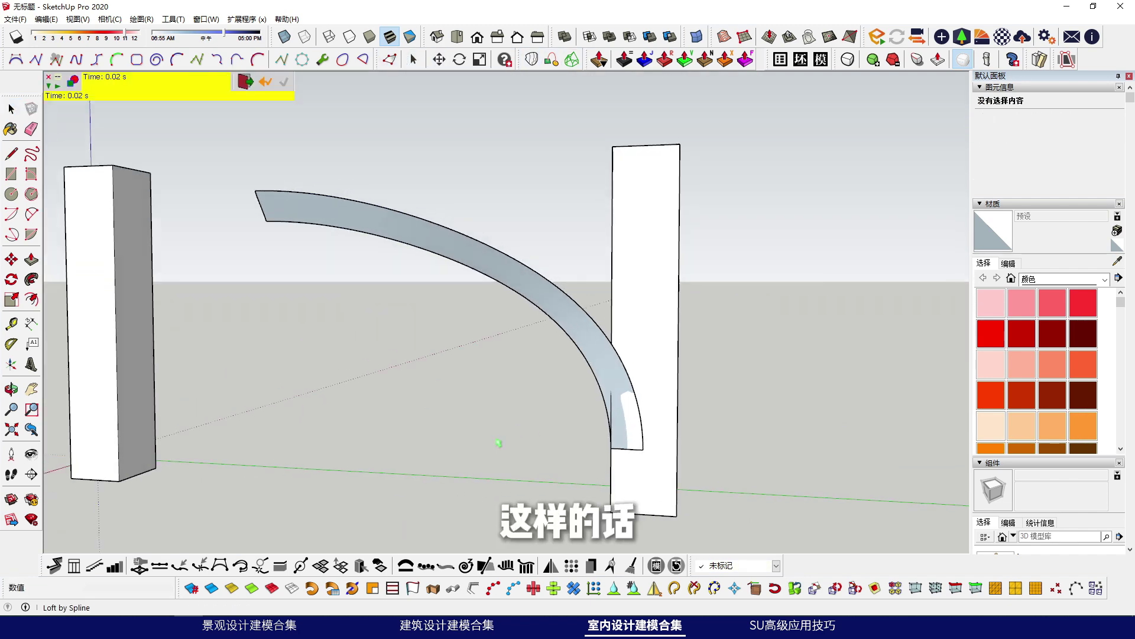
key(Return)
Step: Reverse the faces of the lofted front strip inside its group
middle_drag(568, 401, 379, 343)
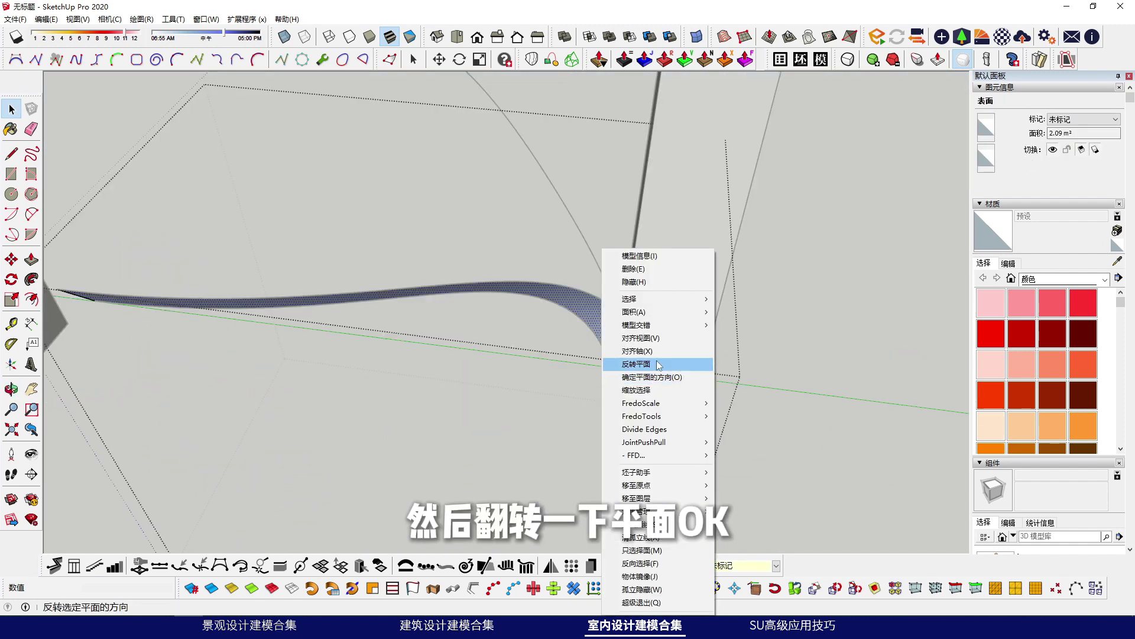
click(634, 369)
middle_drag(512, 362, 573, 344)
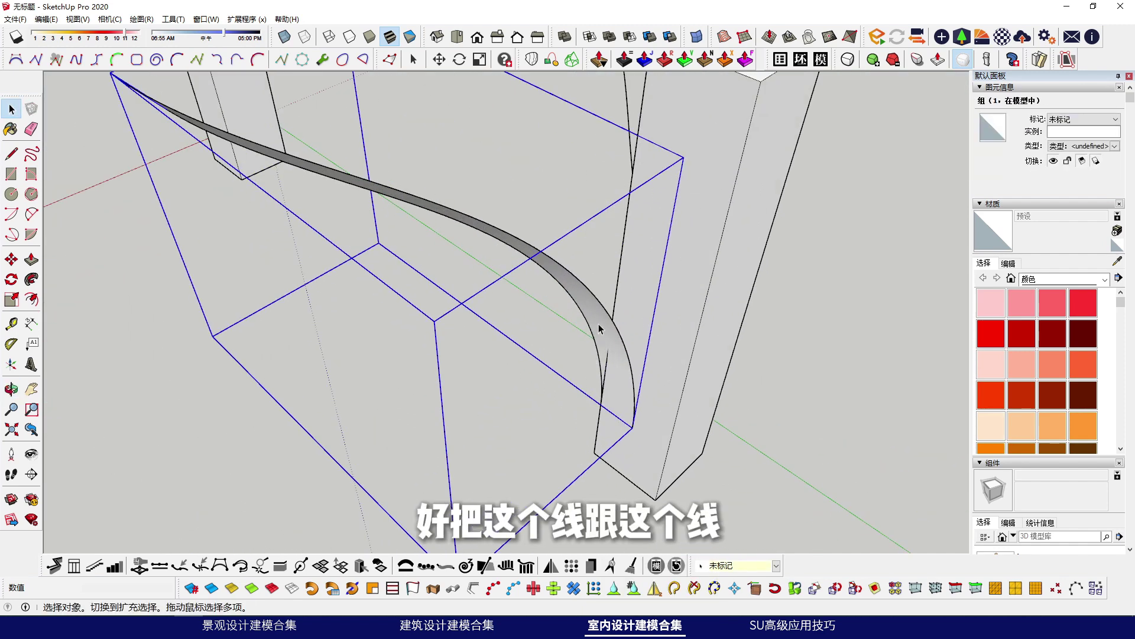
Step: Hide both the front and the back lofted strip groups
middle_drag(599, 328, 600, 306)
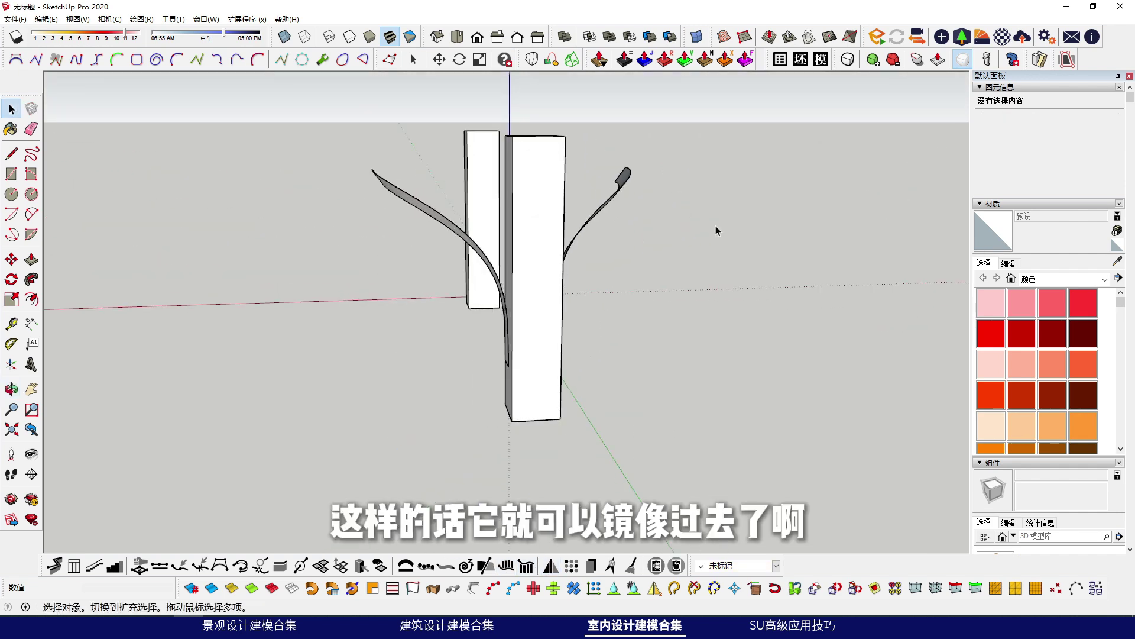
middle_drag(414, 254, 473, 254)
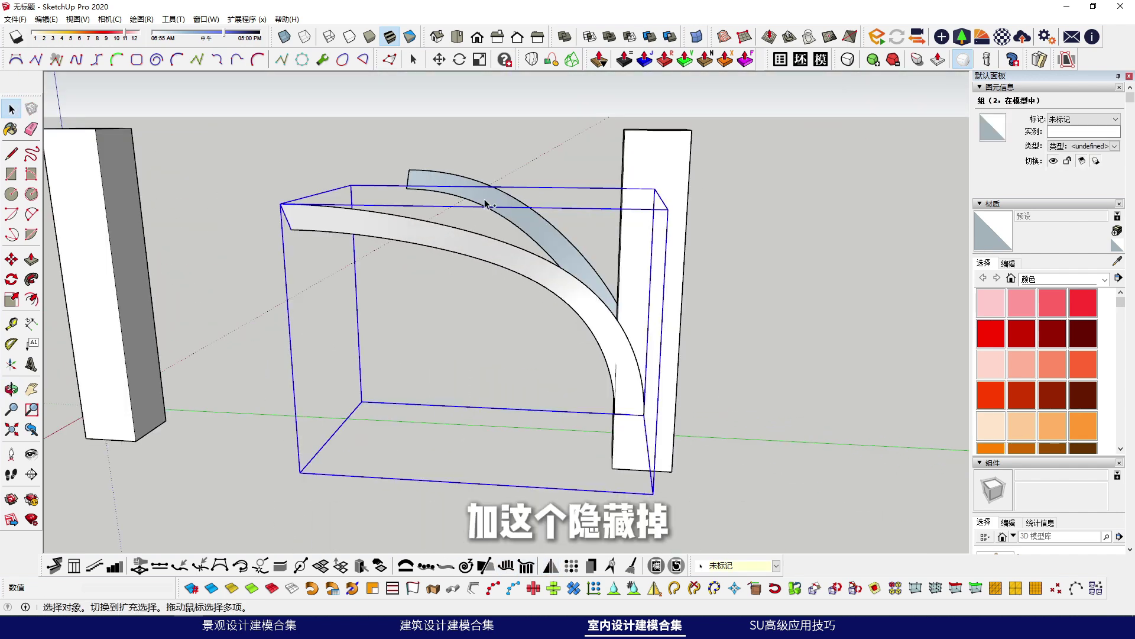
right_click(485, 204)
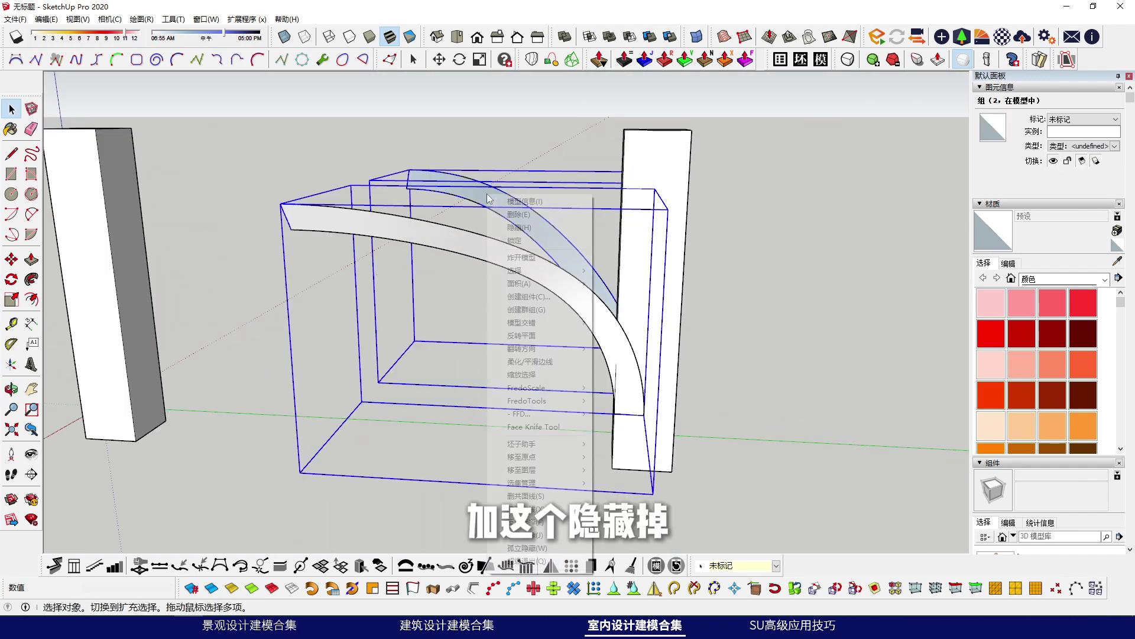
click(512, 233)
middle_drag(520, 299, 524, 155)
scroll(523, 155, up, 2)
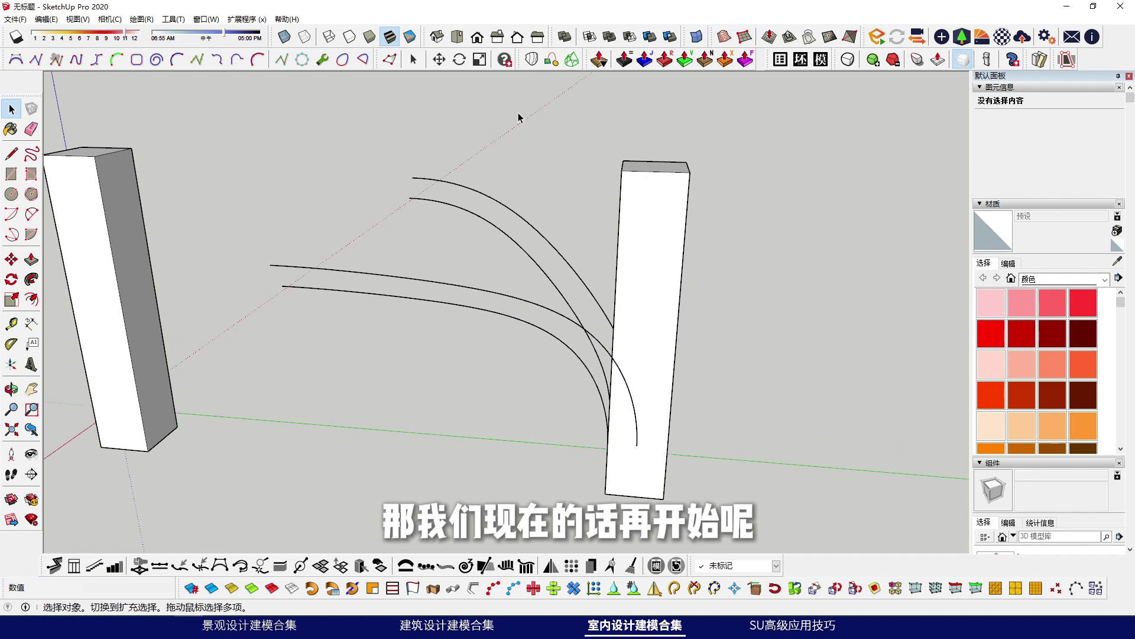
Step: Loft surfaces with Loft by Spline between the two upper curves and between the two lower curves
click(532, 64)
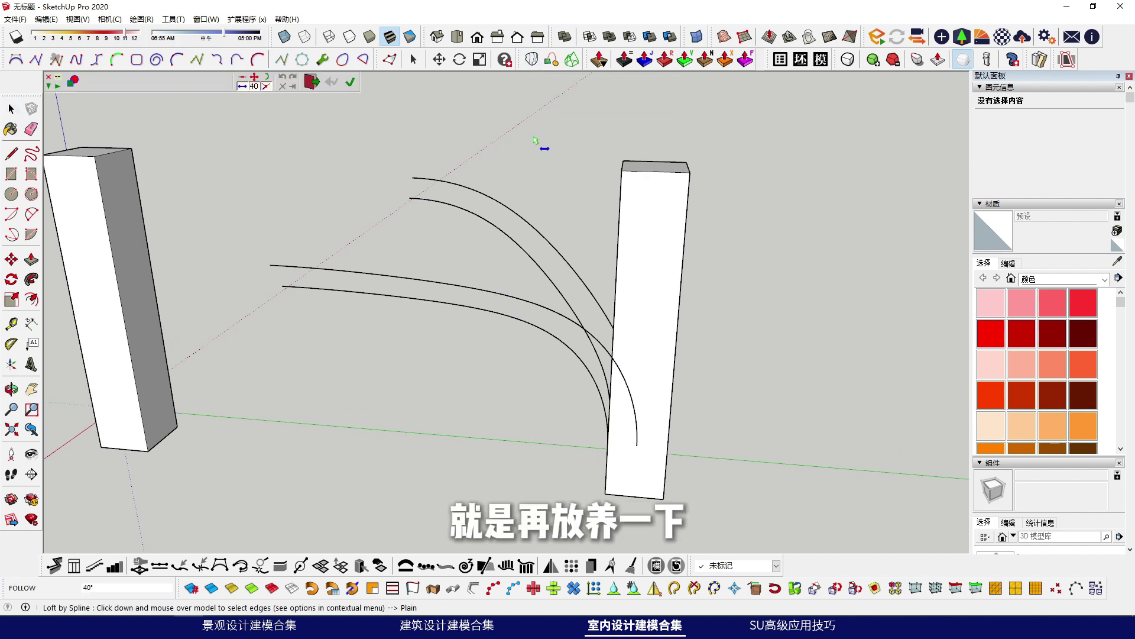
click(512, 207)
click(516, 270)
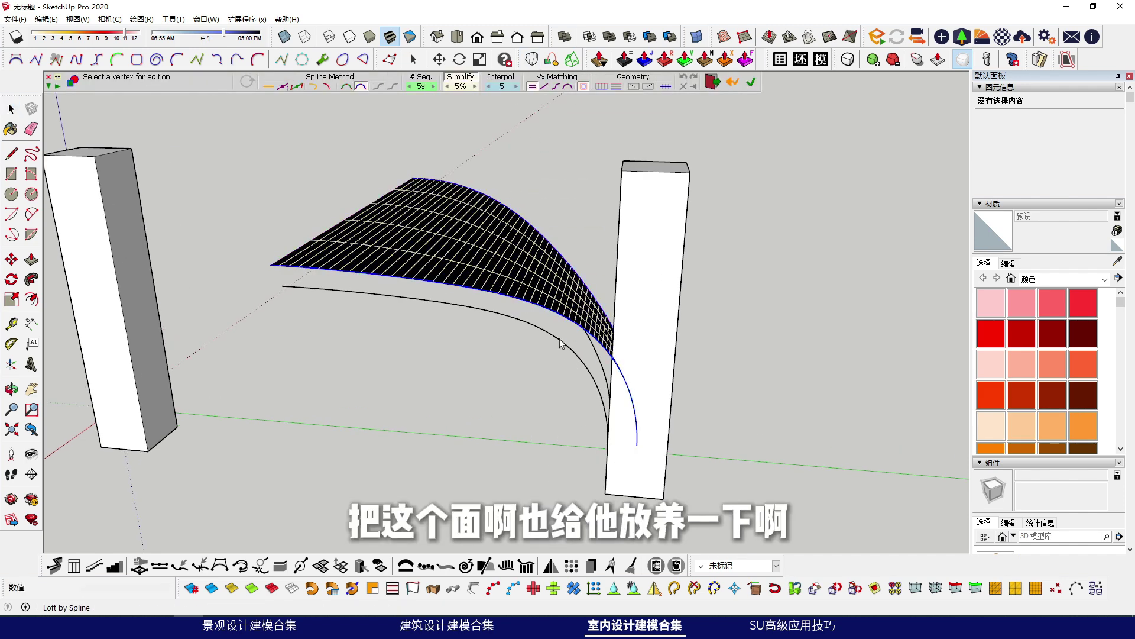
middle_drag(518, 272, 611, 186)
click(746, 307)
Step: Unhide all hidden lofted strips around the column
click(46, 19)
mouse_move(189, 205)
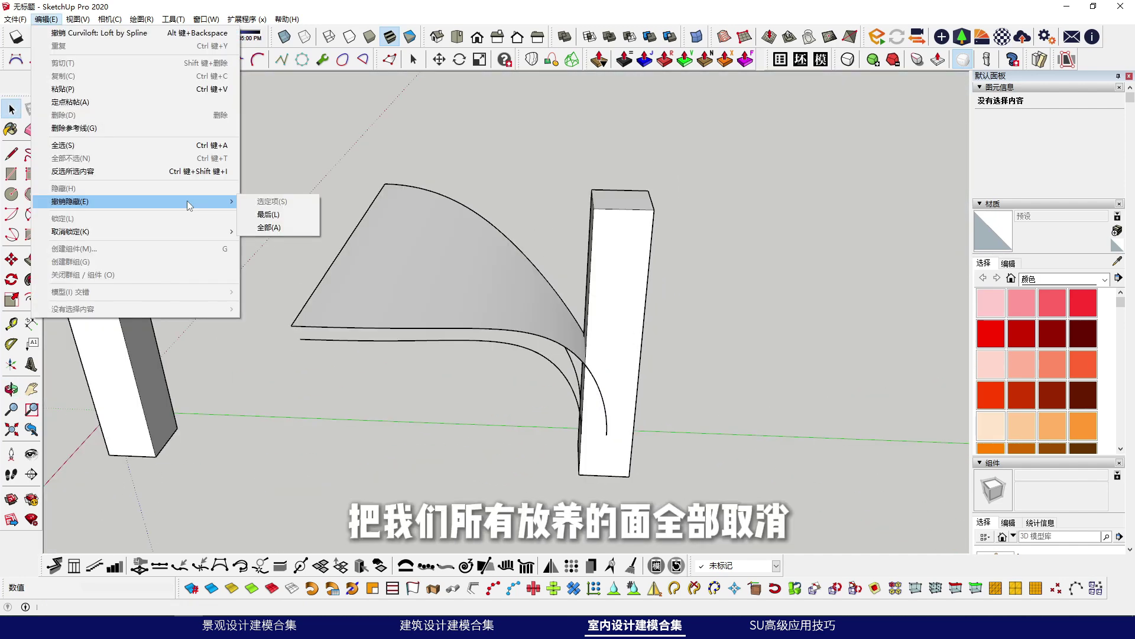
click(272, 228)
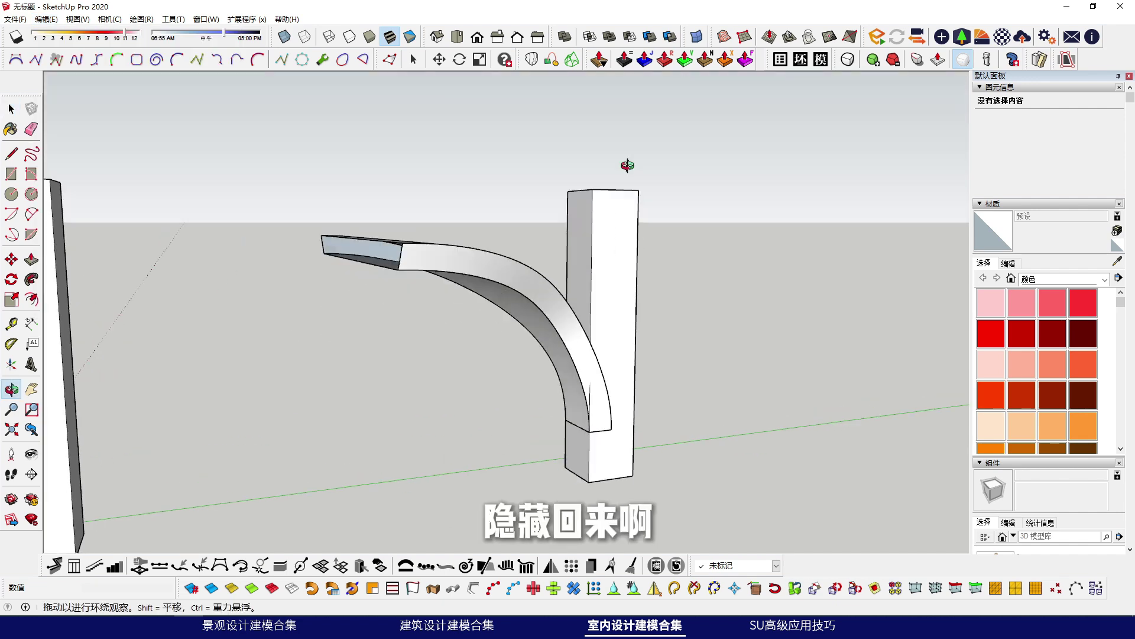
middle_drag(621, 165, 451, 254)
Step: Select the four lofted surface groups that form the curved arm and cut them from the model
click(448, 207)
scroll(592, 213, up, 5)
drag(748, 222, 540, 240)
key(space)
scroll(528, 182, up, 3)
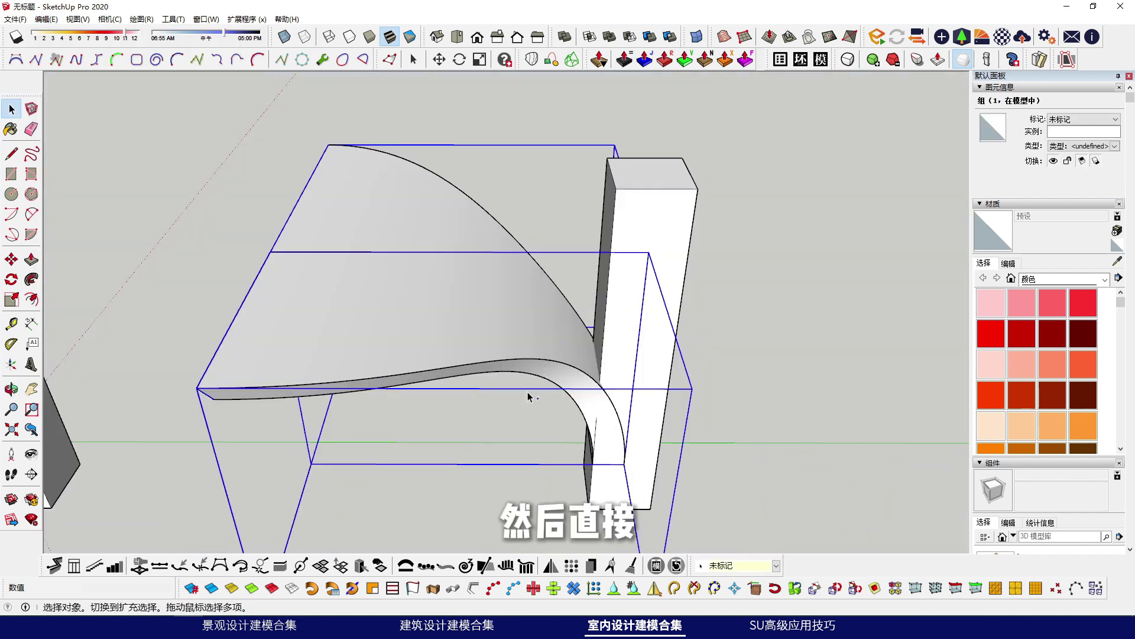
middle_drag(524, 322, 516, 404)
shift+click(519, 322)
key(ctrl+x)
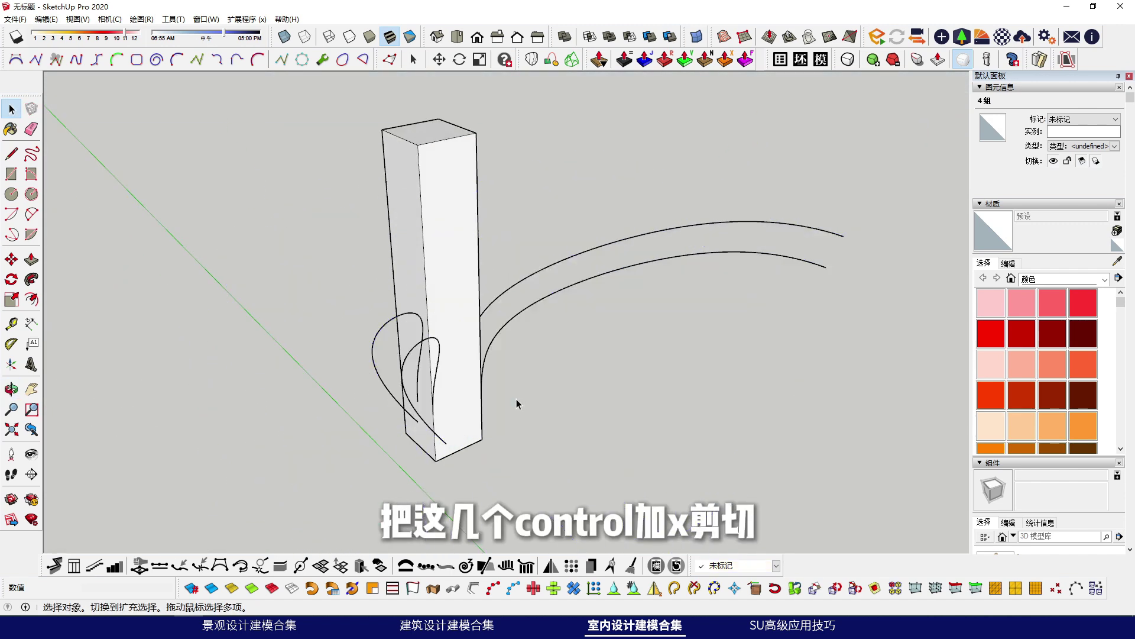
Step: Open the column component for editing and paste the cut surface groups in place inside it
double_click(466, 260)
middle_drag(466, 260, 232, 115)
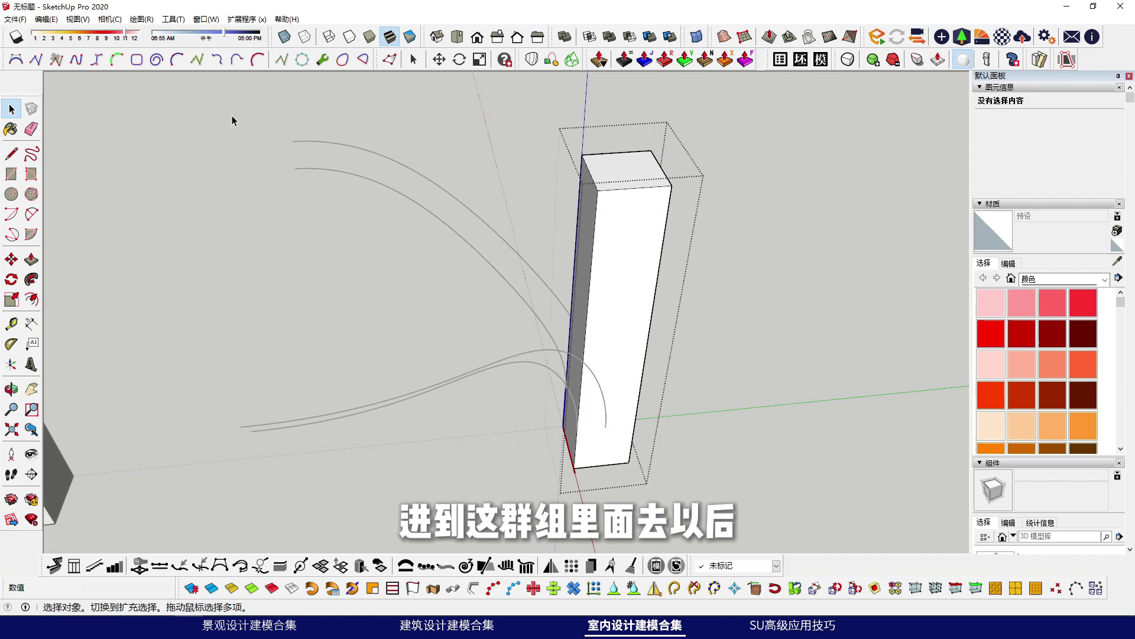
click(46, 19)
click(91, 103)
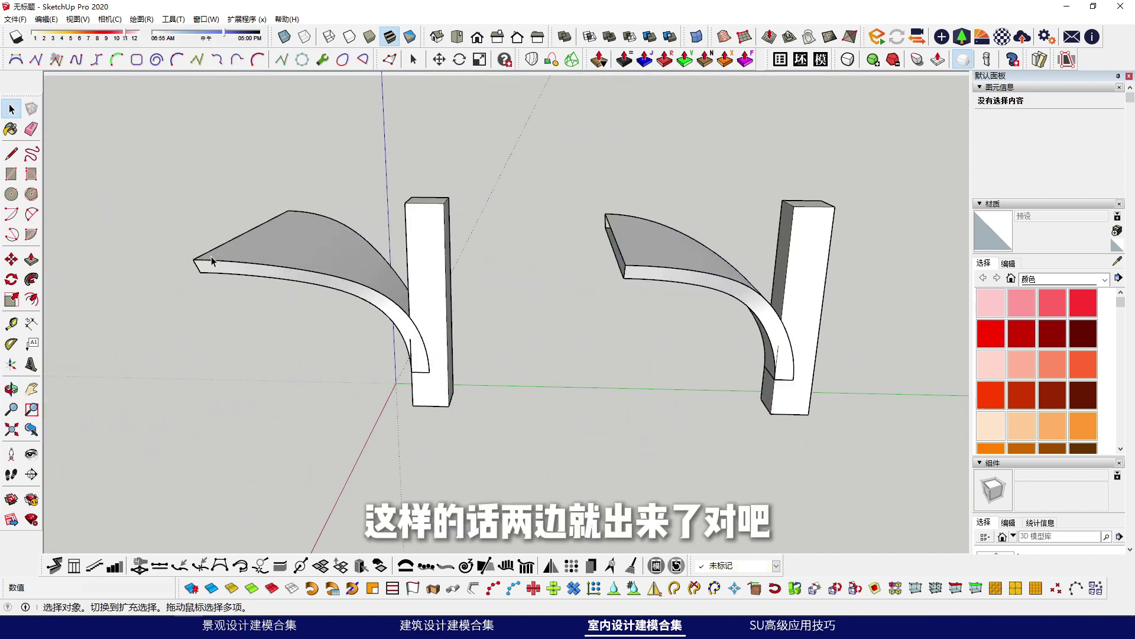
Step: Inside the column component, select all four curved surface groups and mirror a copy across the column's centre plane
middle_drag(212, 261, 571, 138)
scroll(427, 234, up, 1)
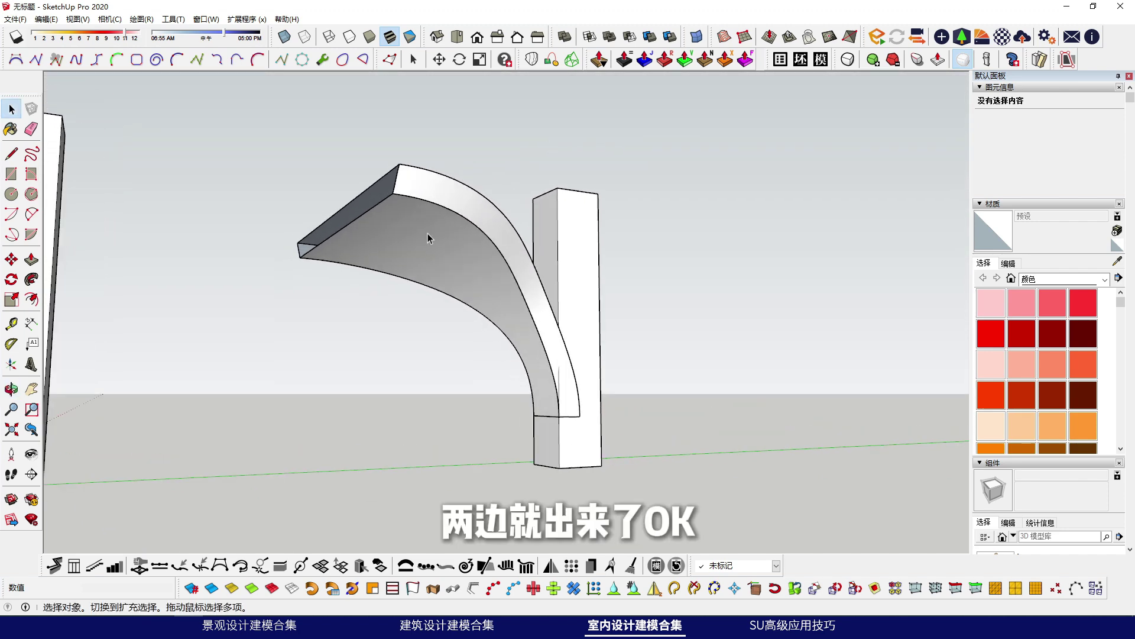
click(428, 234)
middle_drag(428, 234, 383, 328)
double_click(410, 238)
key(Escape)
drag(433, 357, 386, 253)
middle_drag(387, 253, 418, 286)
double_click(418, 286)
key(ctrl+a)
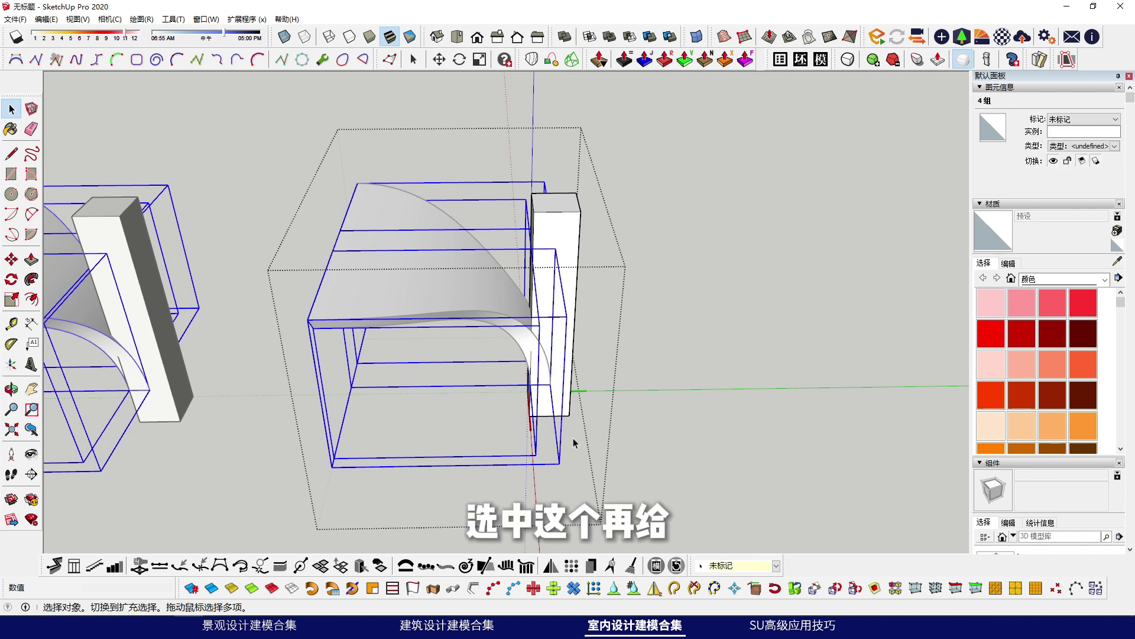
click(552, 567)
middle_drag(582, 423, 443, 197)
click(554, 412)
click(550, 435)
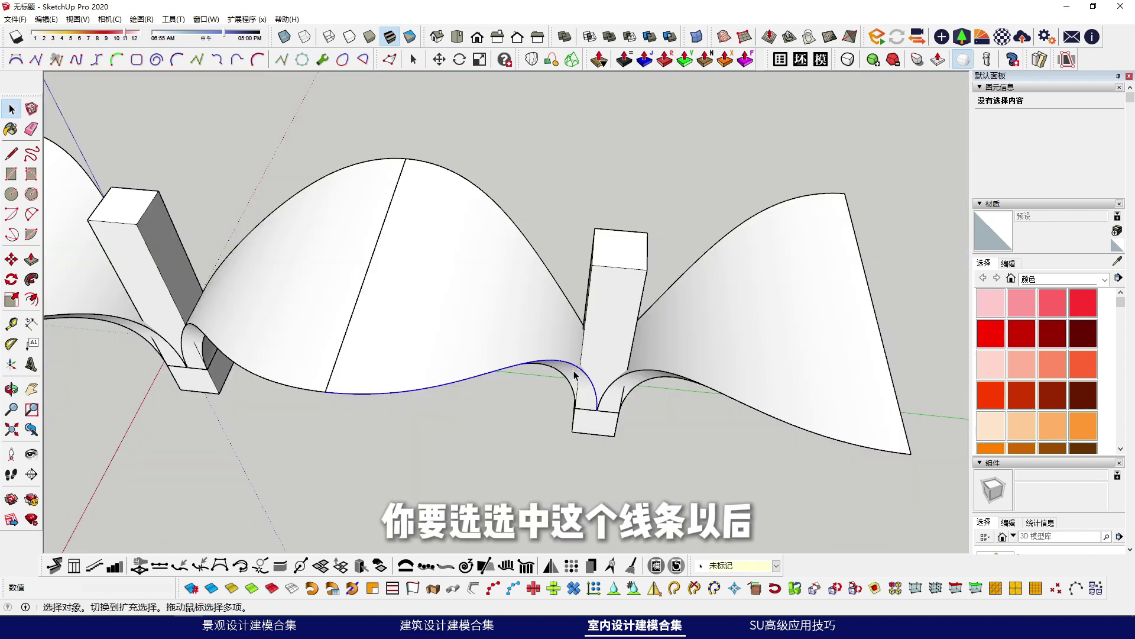
Step: Mirror the outer front curve across the column's centre and hide the column component in front of it
middle_drag(577, 372, 589, 425)
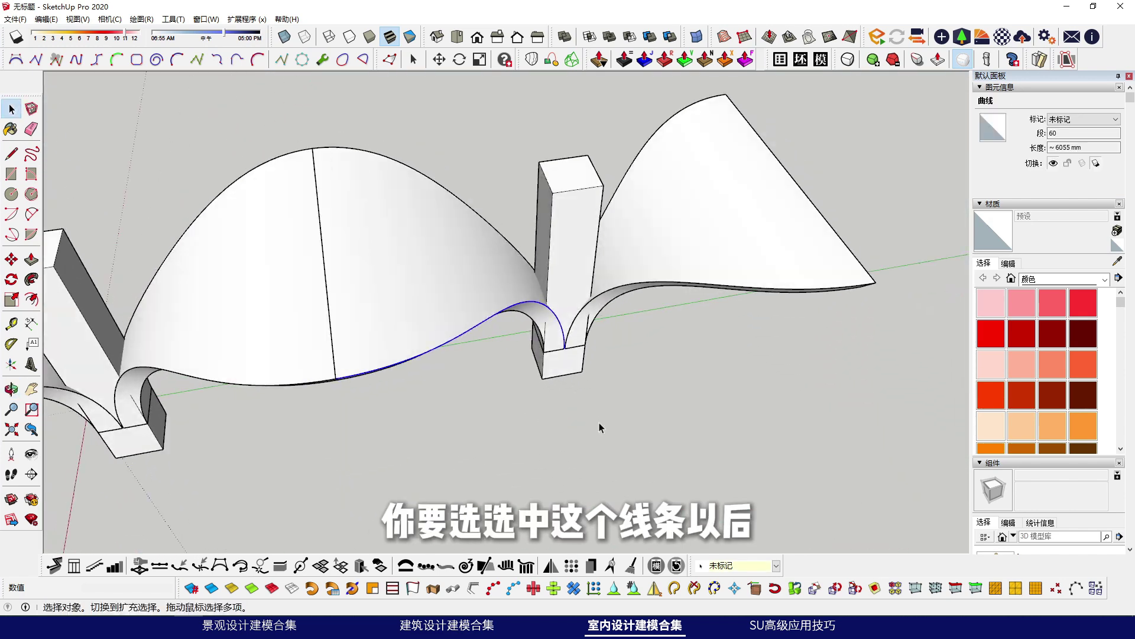
click(560, 370)
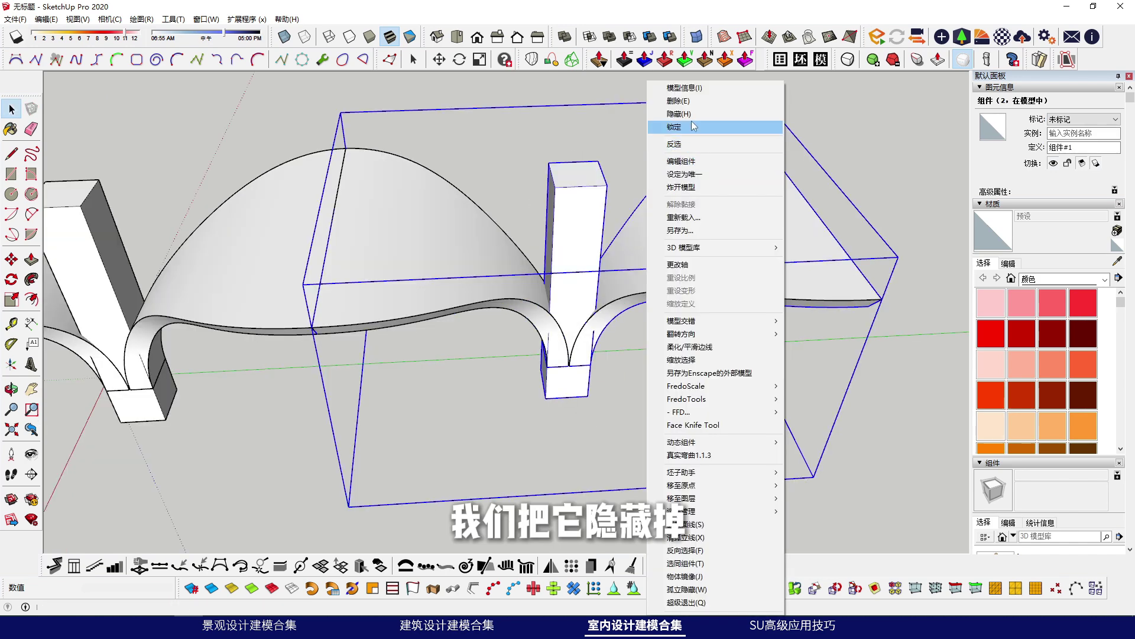
click(710, 127)
Step: Hide the three unneeded guide curves and the remaining column component, keeping only the mirrored pair of front curves
middle_drag(672, 262, 479, 266)
right_click(453, 197)
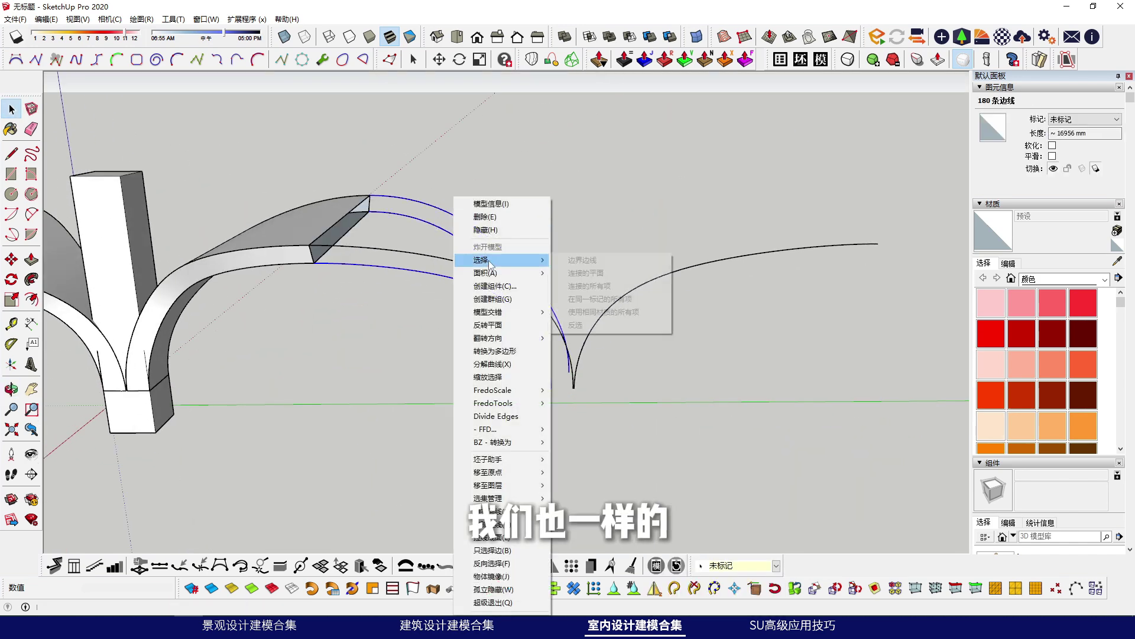
click(485, 297)
right_click(485, 211)
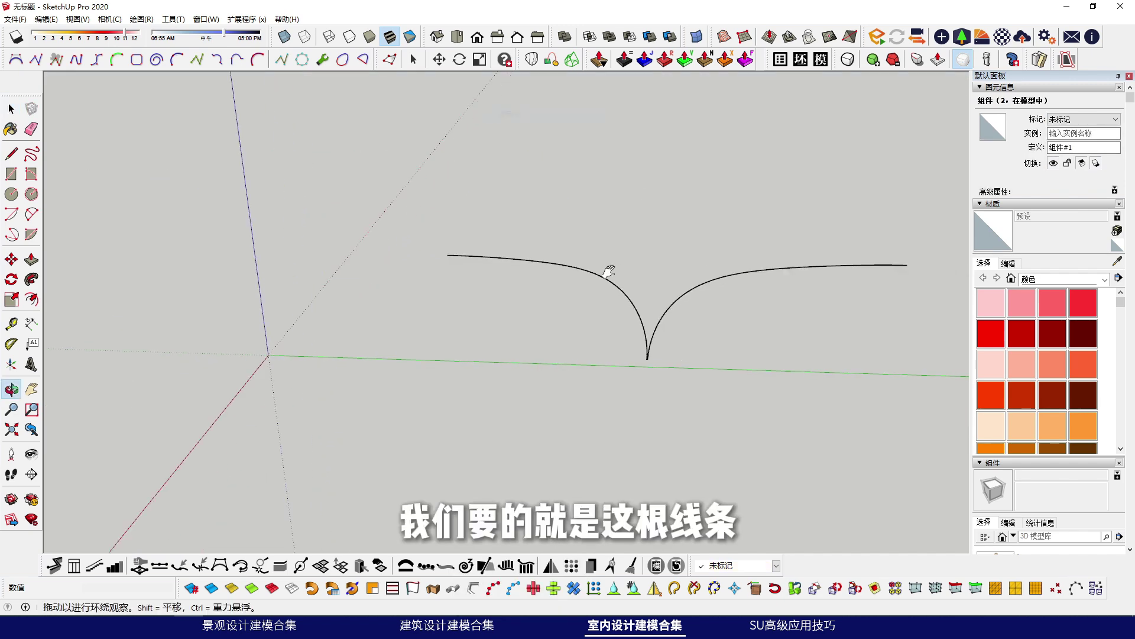
Step: Draw a straight line about 866 mm long connecting the two mirrored curves above their meeting point
click(609, 263)
middle_drag(557, 232, 532, 295)
scroll(512, 356, up, 5)
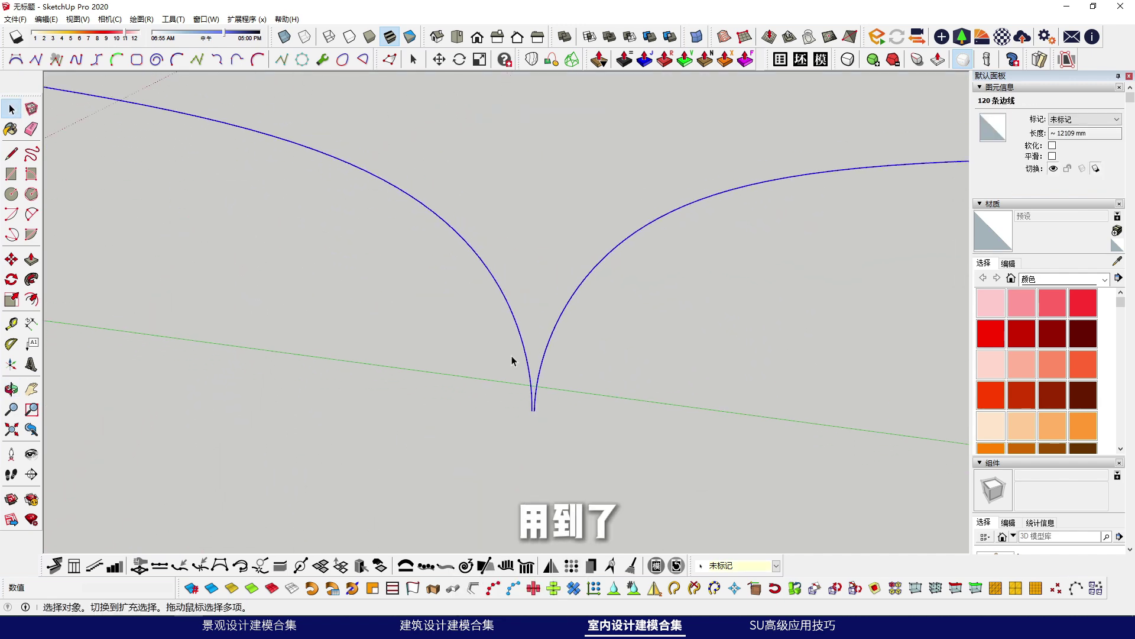
middle_drag(513, 356, 520, 312)
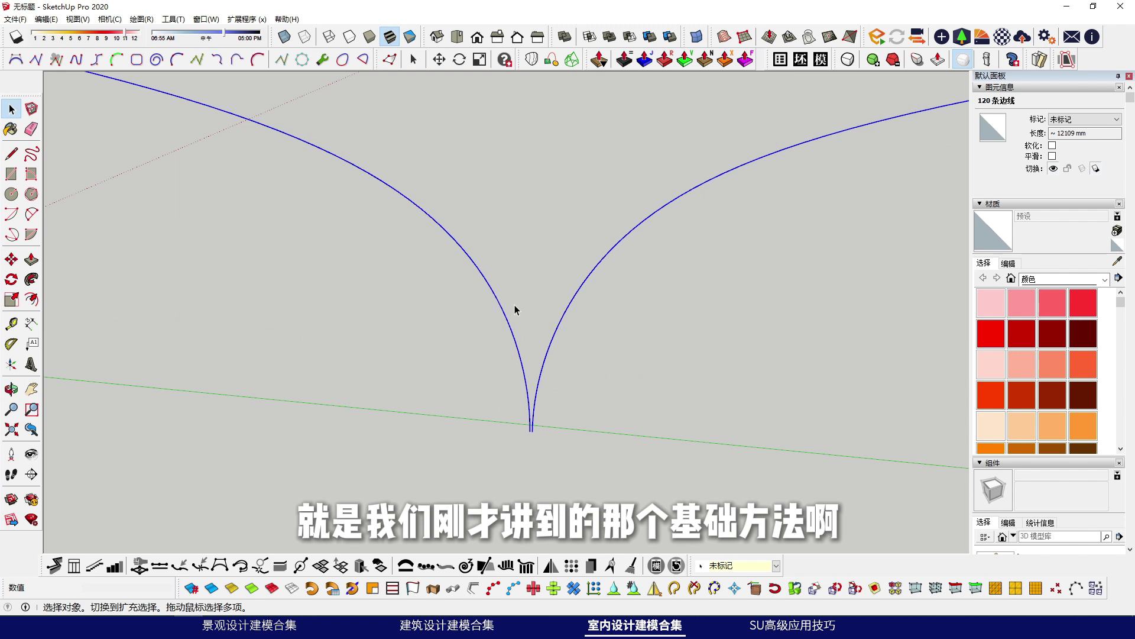
scroll(515, 304, up, 3)
key(l)
scroll(416, 225, down, 2)
key(space)
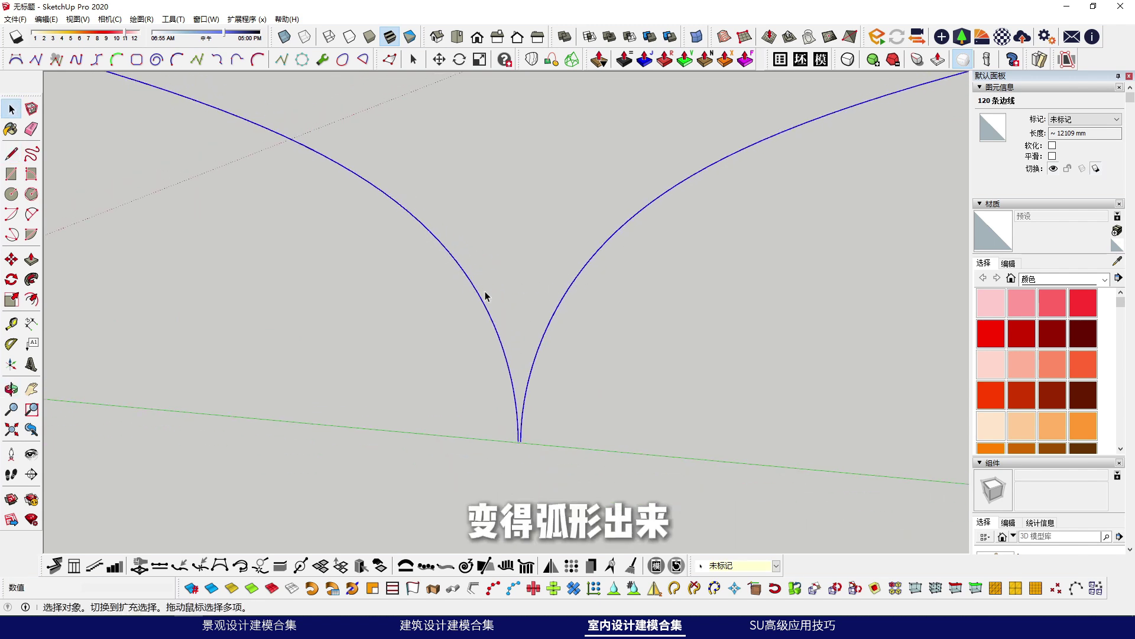
scroll(485, 296, up, 2)
key(l)
click(453, 270)
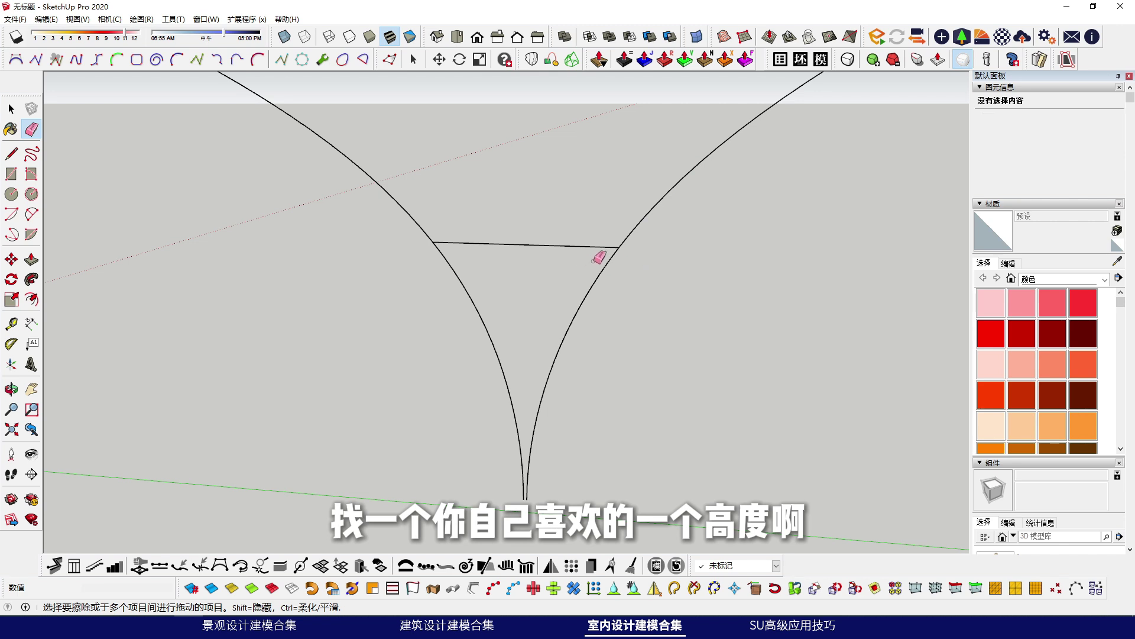
Step: Erase the curve segments below the connecting line and select that line
scroll(508, 260, down, 1)
key(space)
click(556, 240)
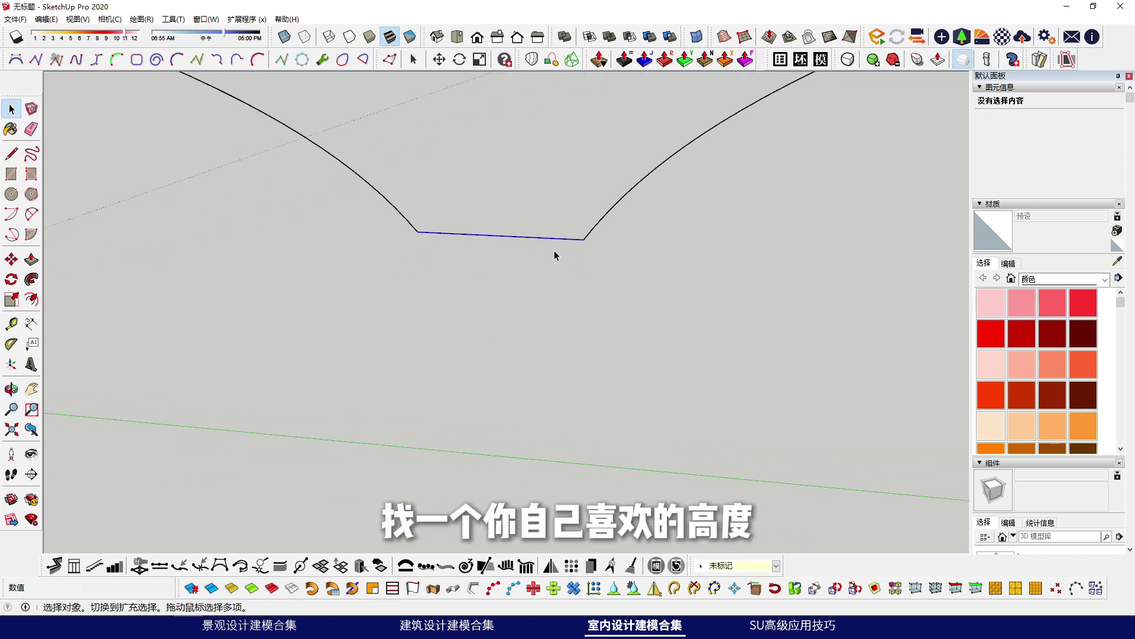
Step: Add guide lines extending the end segments of both curves so that they cross below the connecting line
scroll(587, 239, up, 2)
scroll(587, 239, up, 1)
key(t)
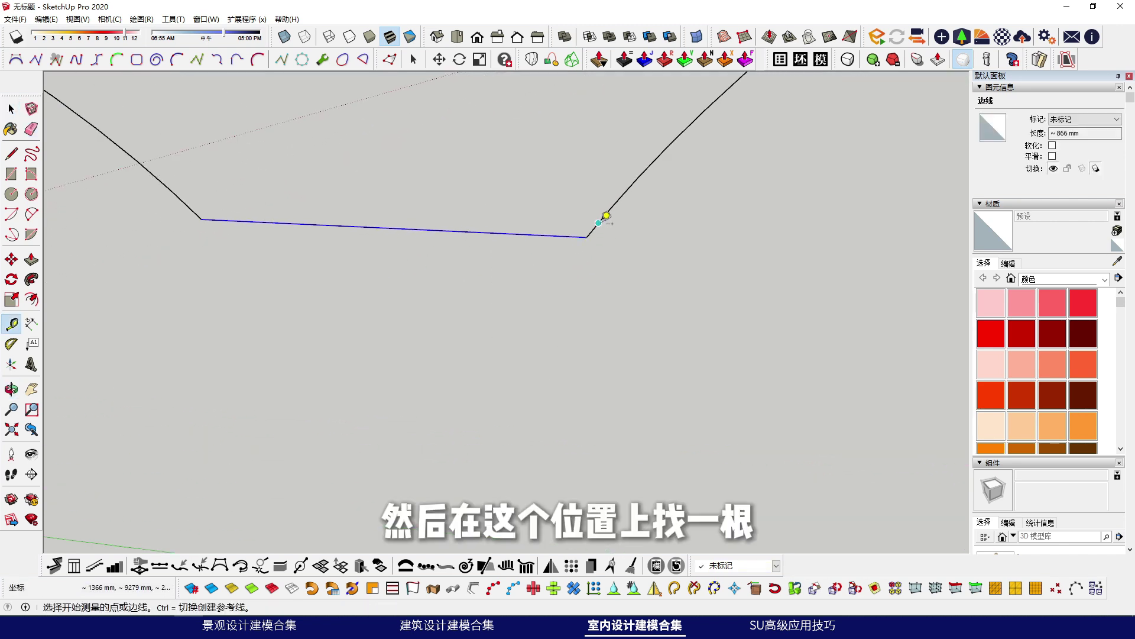
double_click(606, 216)
scroll(387, 234, down, 1)
double_click(243, 208)
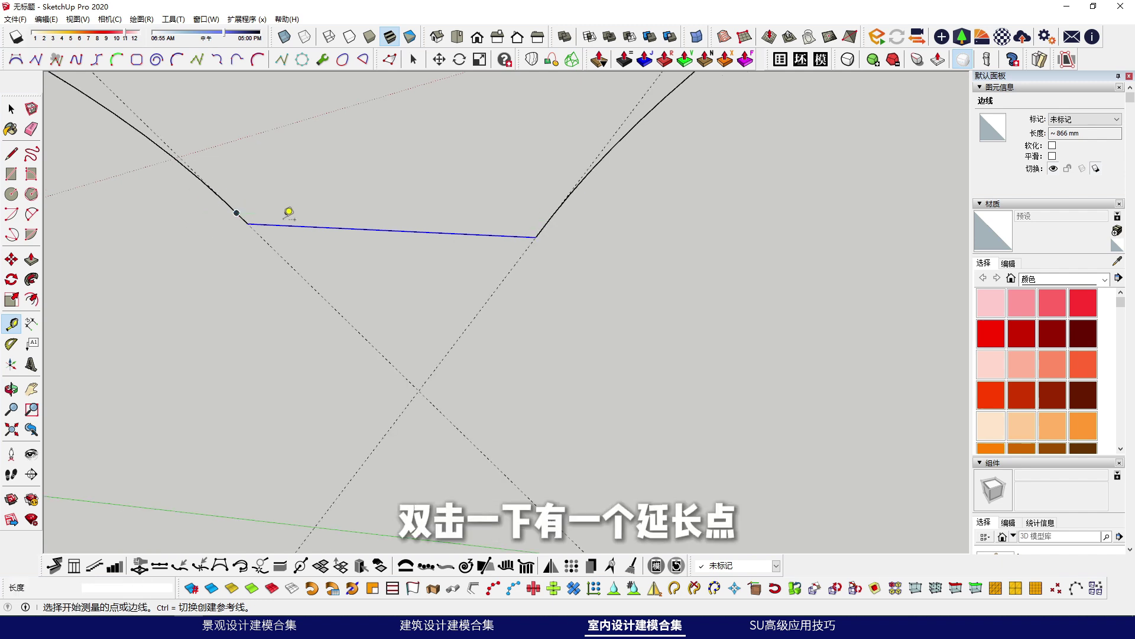
scroll(332, 242, down, 2)
key(space)
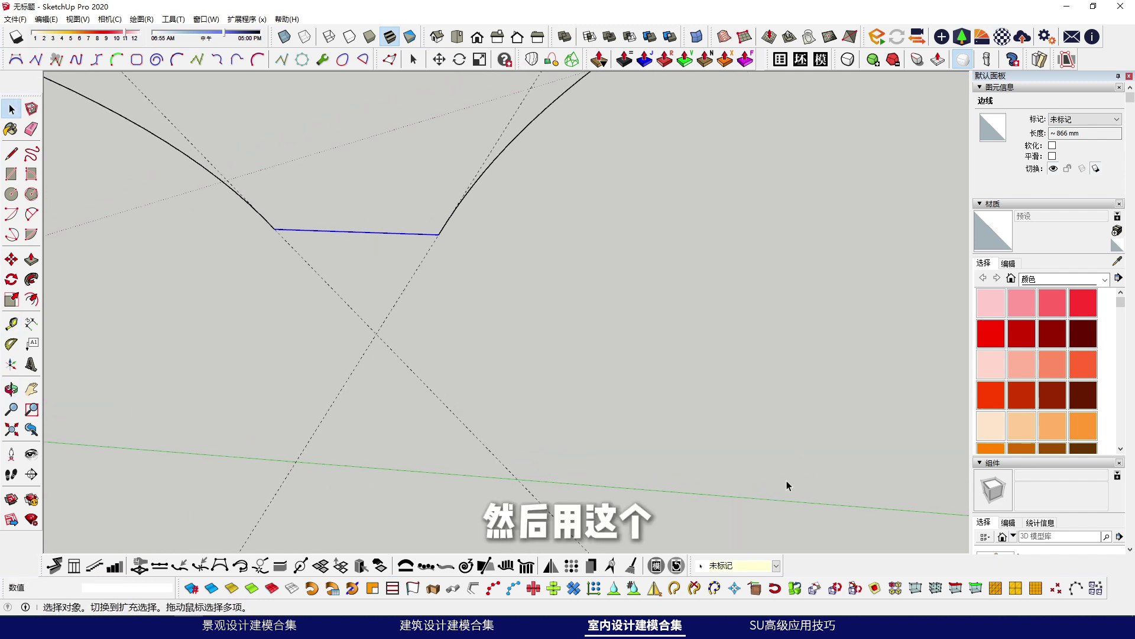
Step: Bring up the Bezier curve editing toolbar (贝兹曲线编辑) and clear the line selection
click(786, 61)
click(835, 227)
click(914, 95)
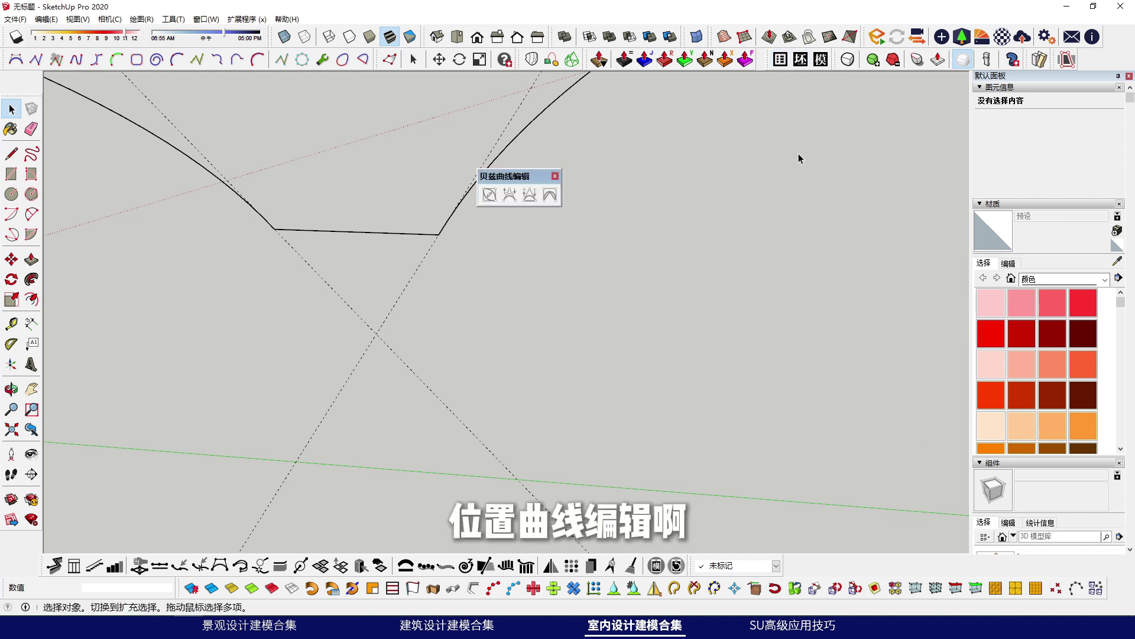
Step: Convert the connecting line to a degree-2 Bezier curve and pull its middle control point to the intersection of the guides
middle_drag(378, 313, 364, 283)
click(347, 238)
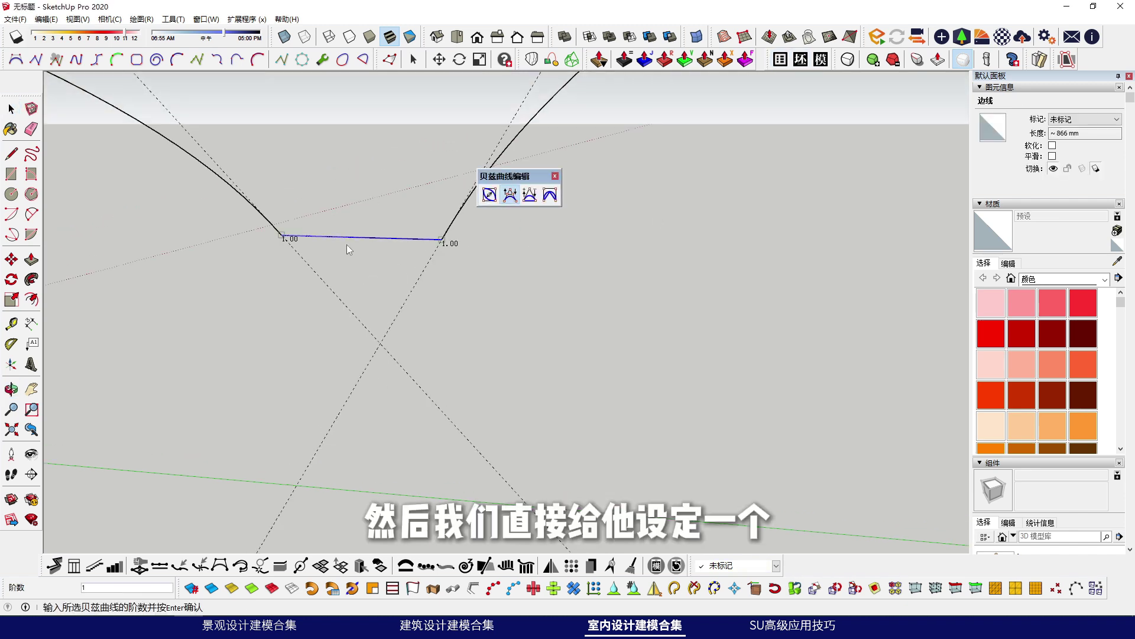
text(2)
key(Return)
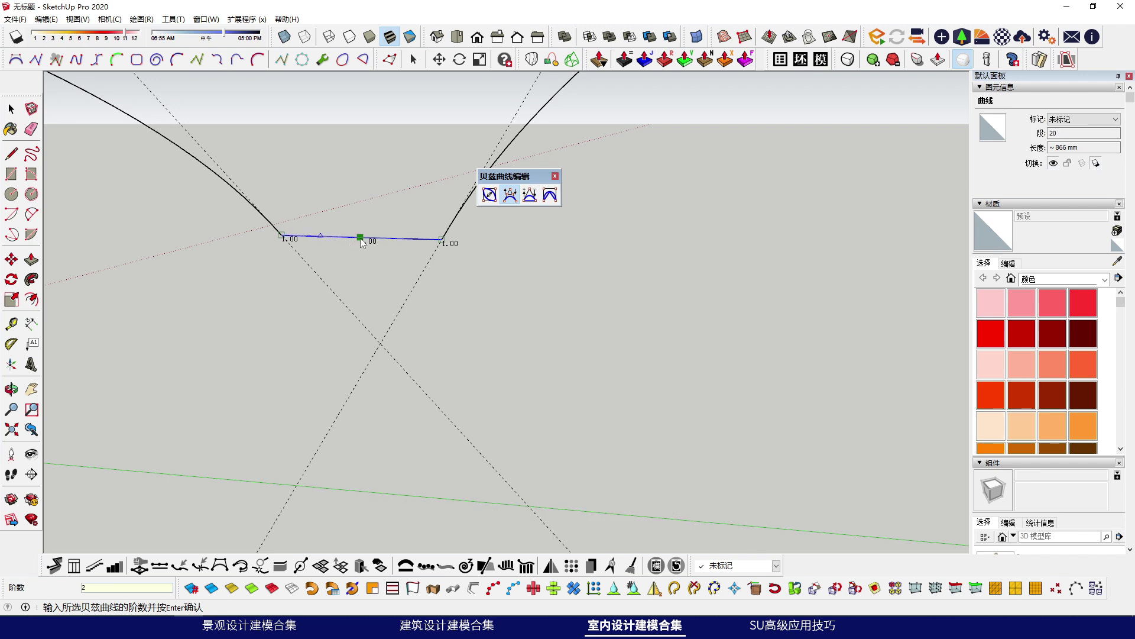
drag(362, 239, 374, 316)
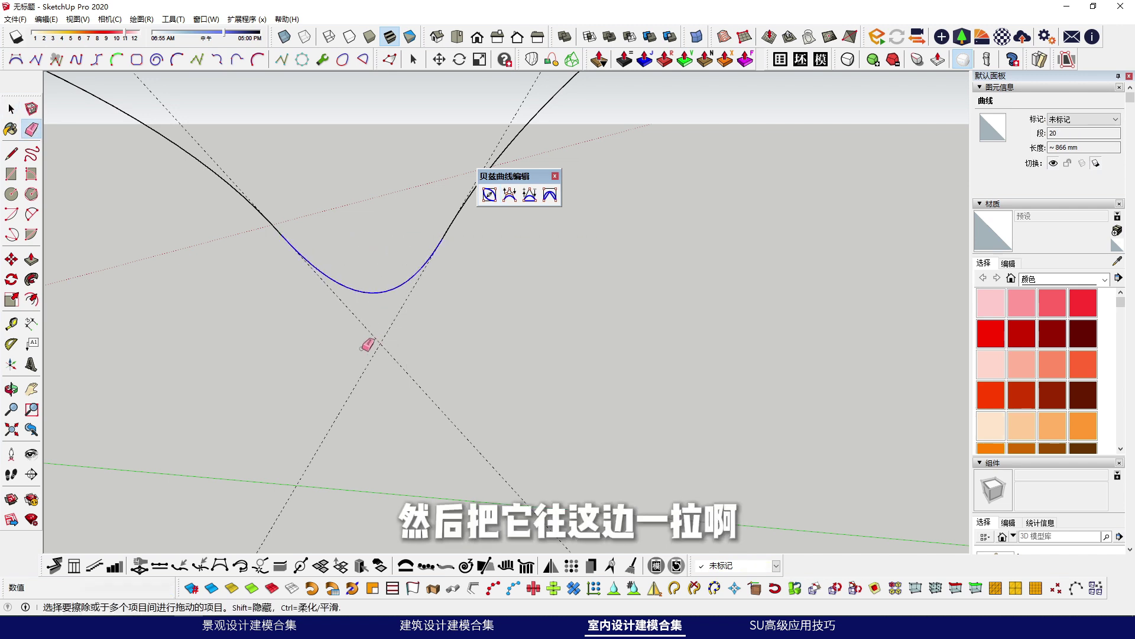
middle_drag(413, 322, 399, 291)
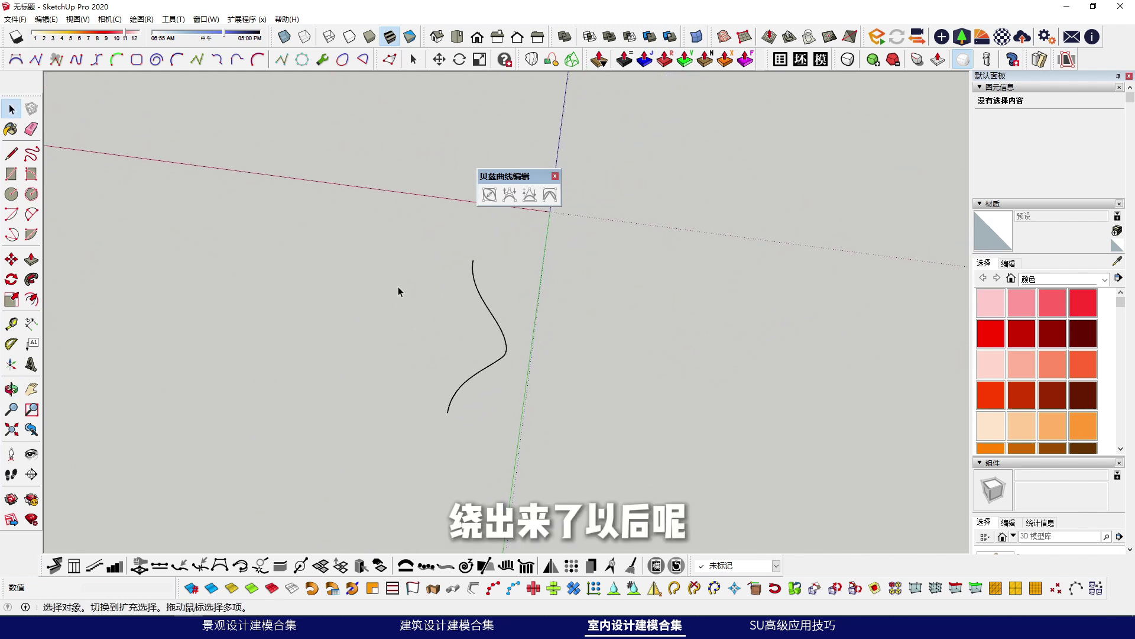
Step: Copy the whole blended curve 1500 mm along the red axis
drag(403, 240, 612, 474)
middle_drag(456, 355, 476, 399)
click(451, 448)
key(ctrl)
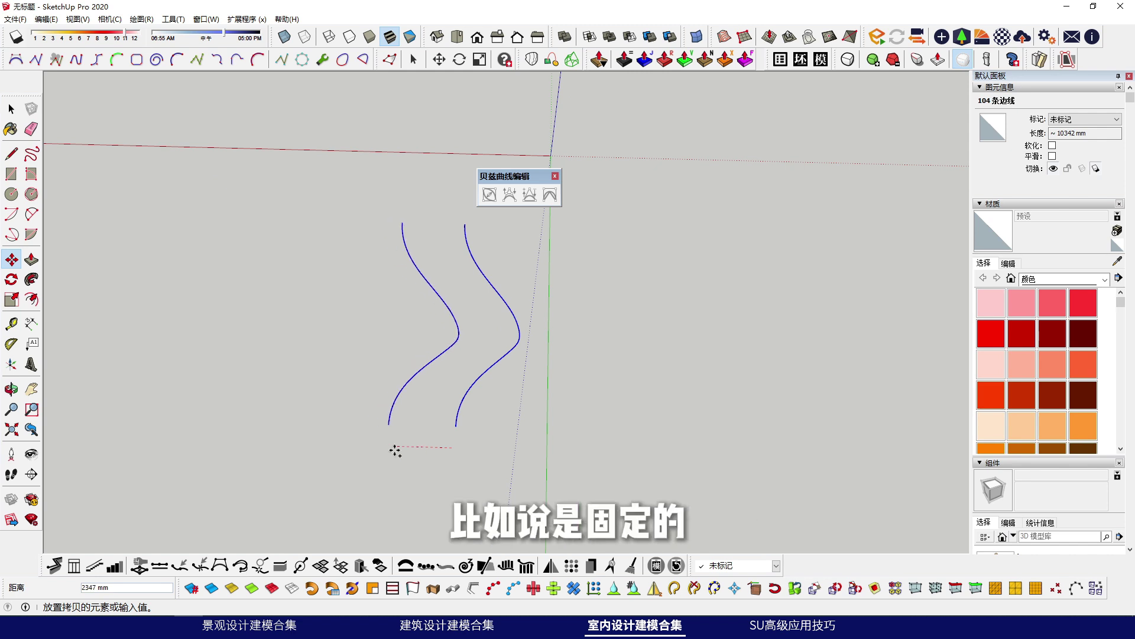
text(1500)
key(Return)
scroll(373, 409, up, 2)
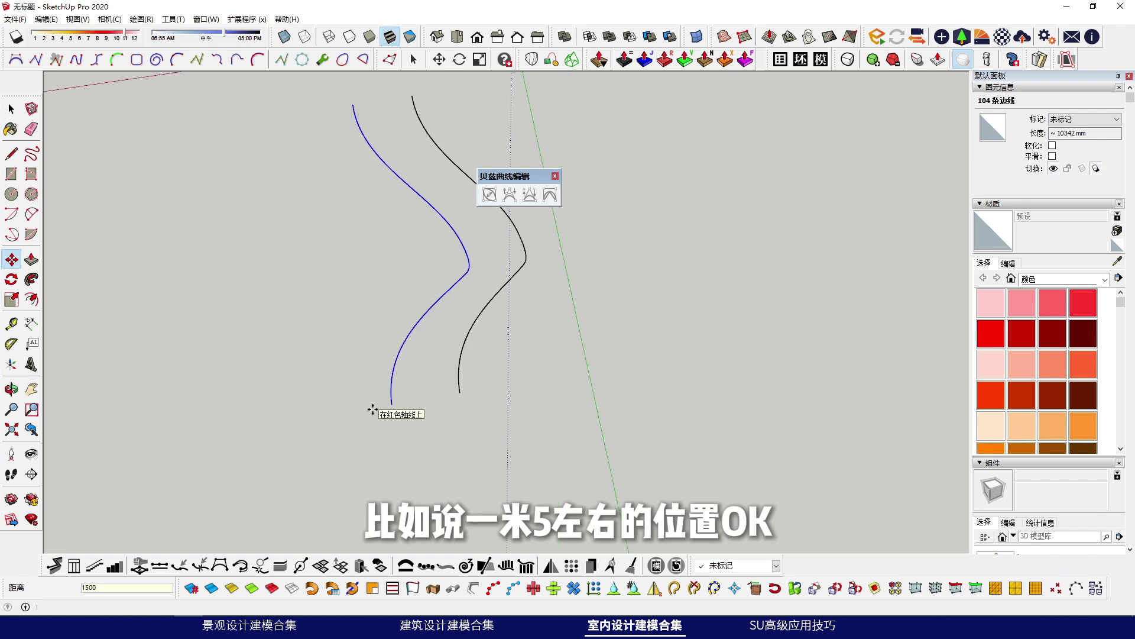
key(space)
Step: Flatten the copied curve, then move it by its endpoint back into line with the original curve
middle_drag(373, 410, 579, 151)
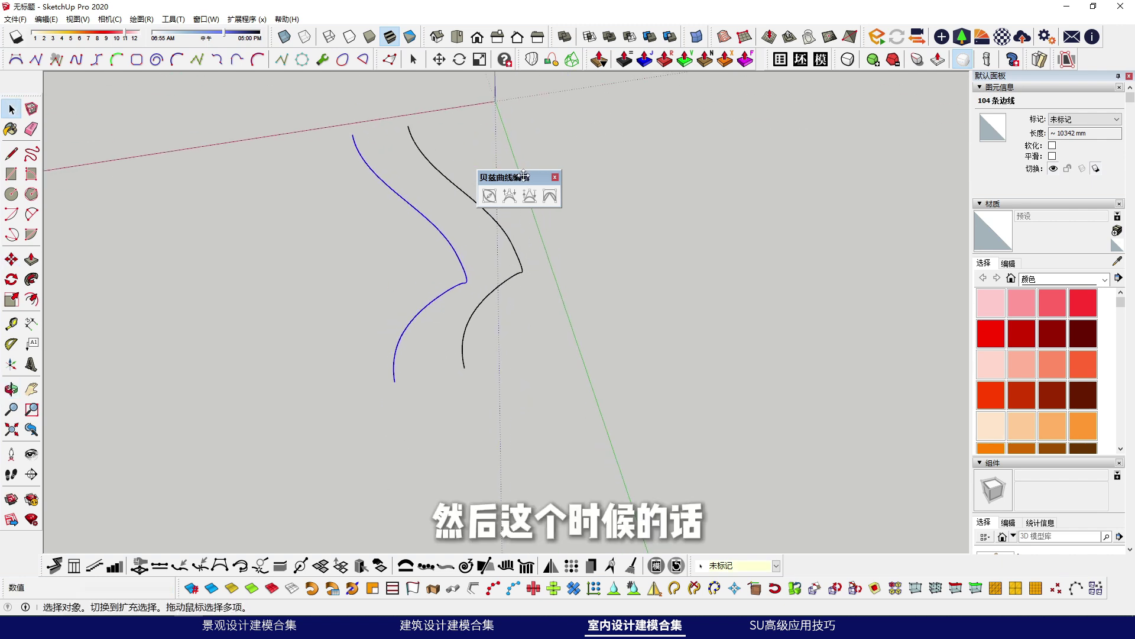
drag(523, 175, 829, 159)
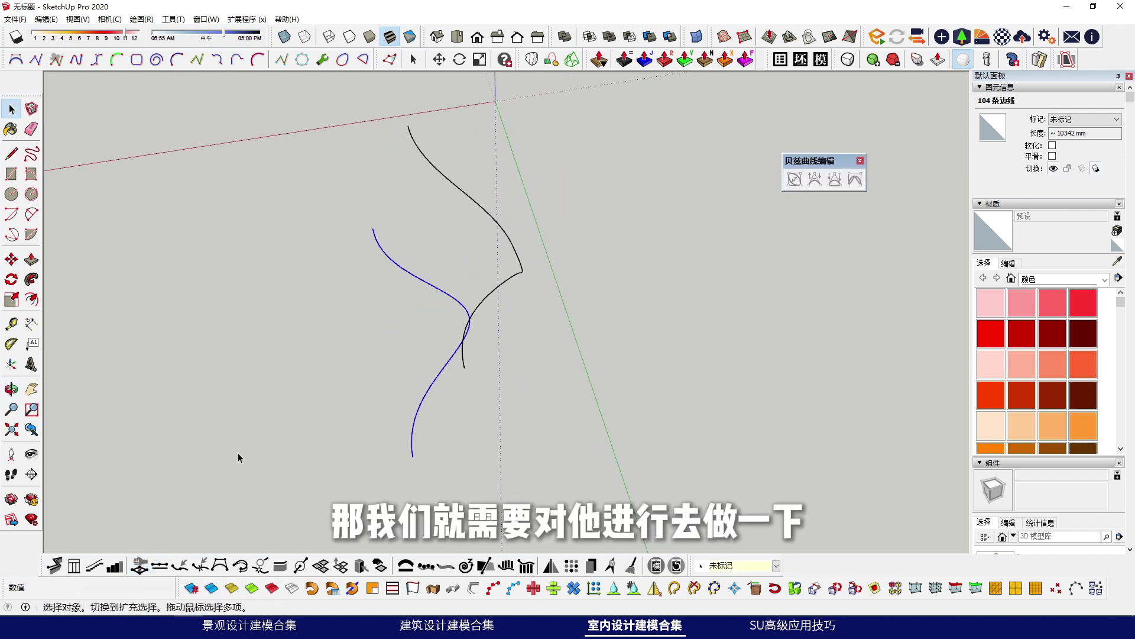
middle_drag(238, 458, 439, 418)
key(m)
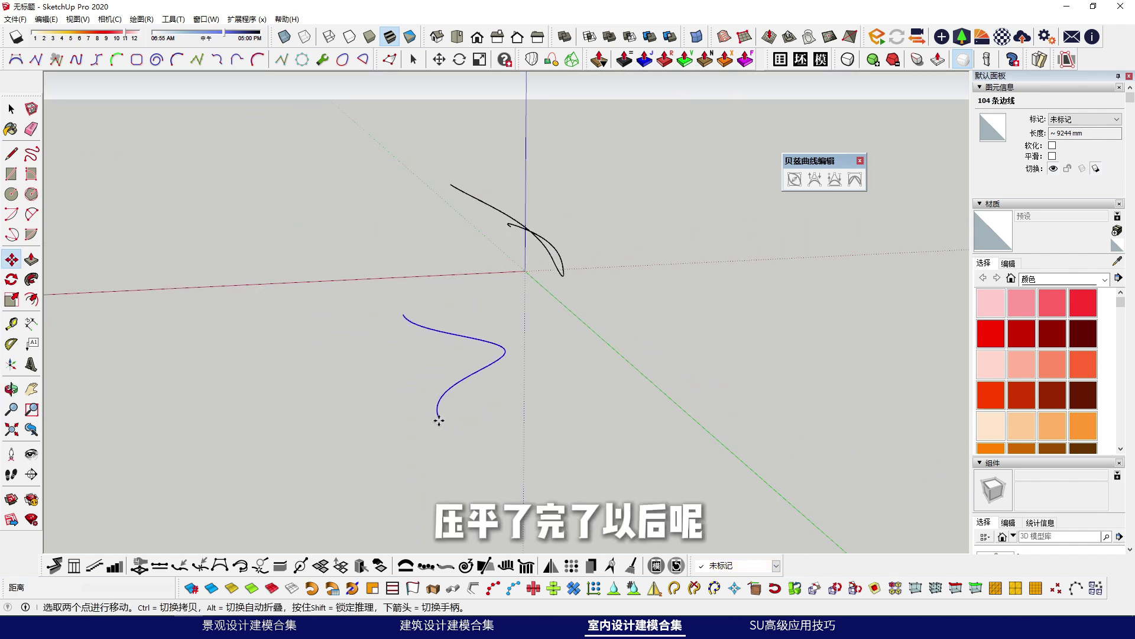
click(438, 418)
middle_drag(452, 314, 494, 170)
middle_drag(453, 210, 397, 323)
key(space)
click(676, 337)
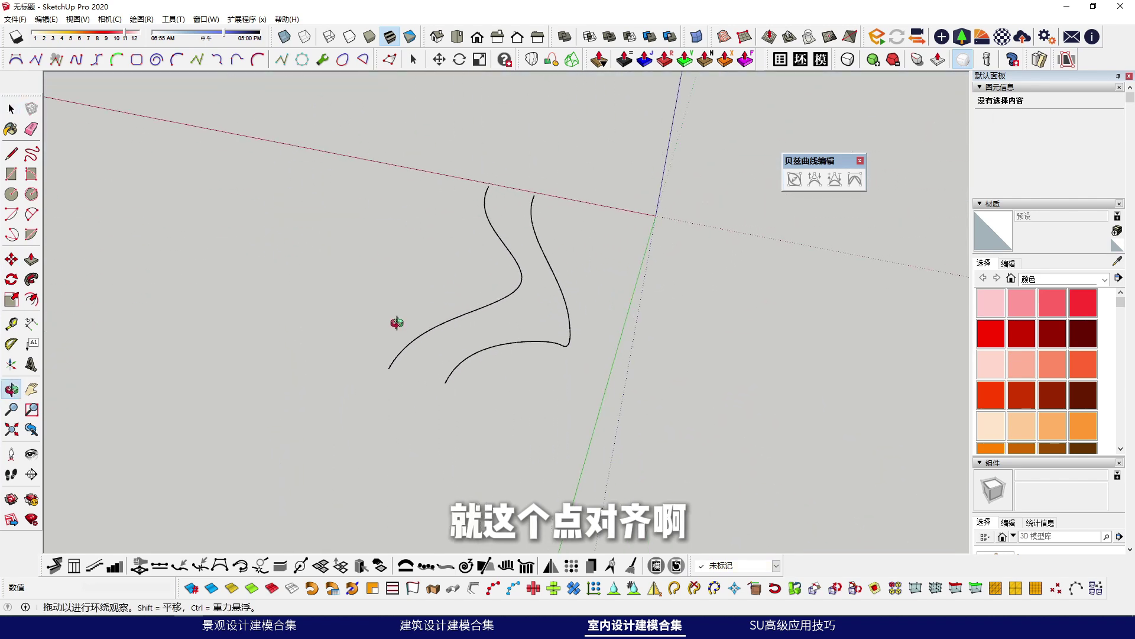
Step: Convert the flattened curve to a fixed-segment polyline (固定段数多段线) with 100 segments
right_click(496, 238)
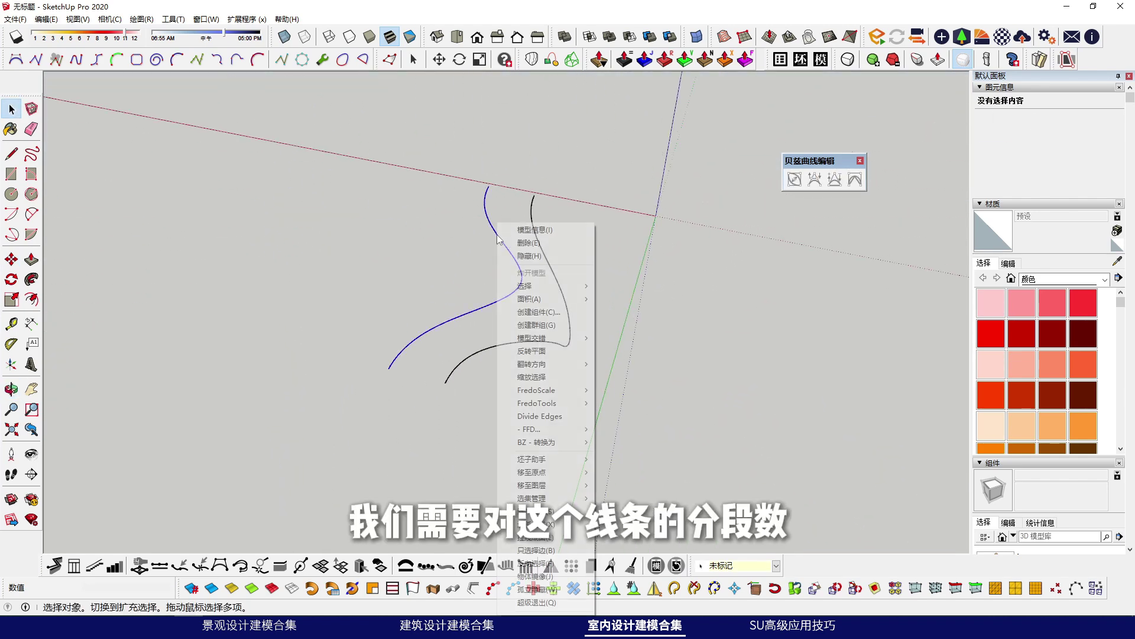
mouse_move(553, 442)
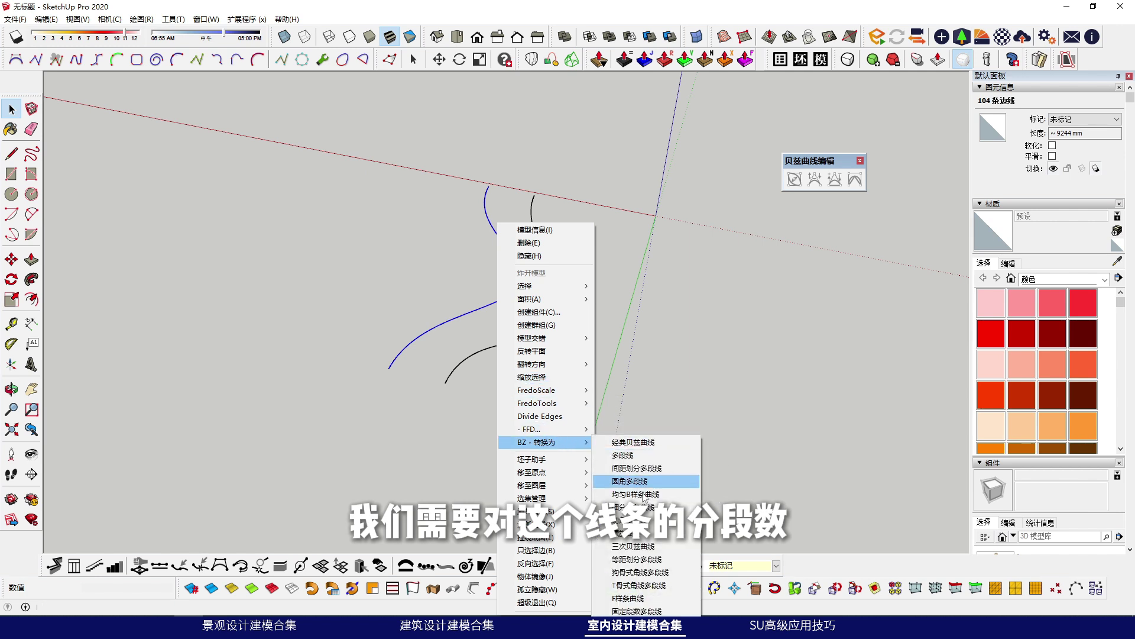
click(637, 611)
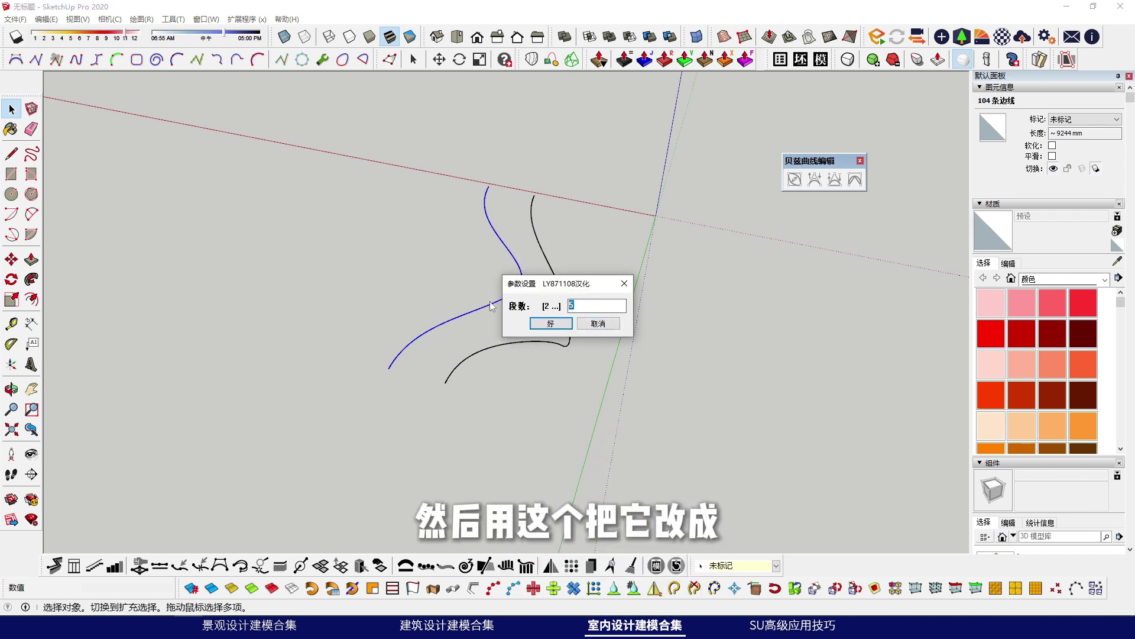
text(100)
key(Return)
middle_drag(489, 300, 595, 311)
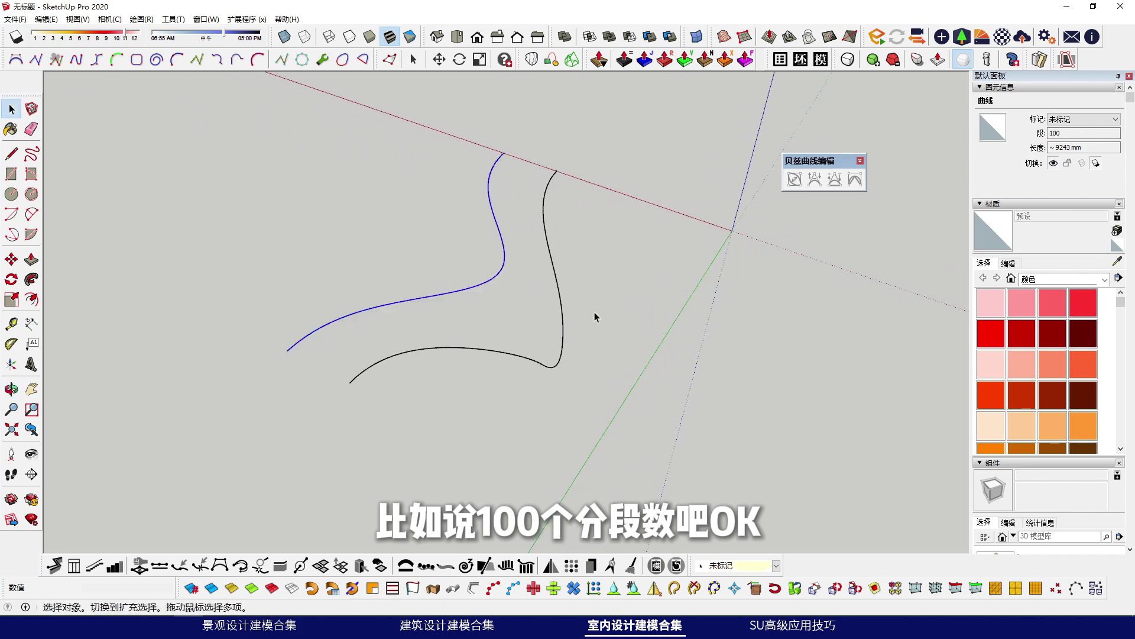
Step: Convert the original blended curve to a fixed-segment polyline with 100 segments as well
right_click(559, 283)
mouse_move(597, 441)
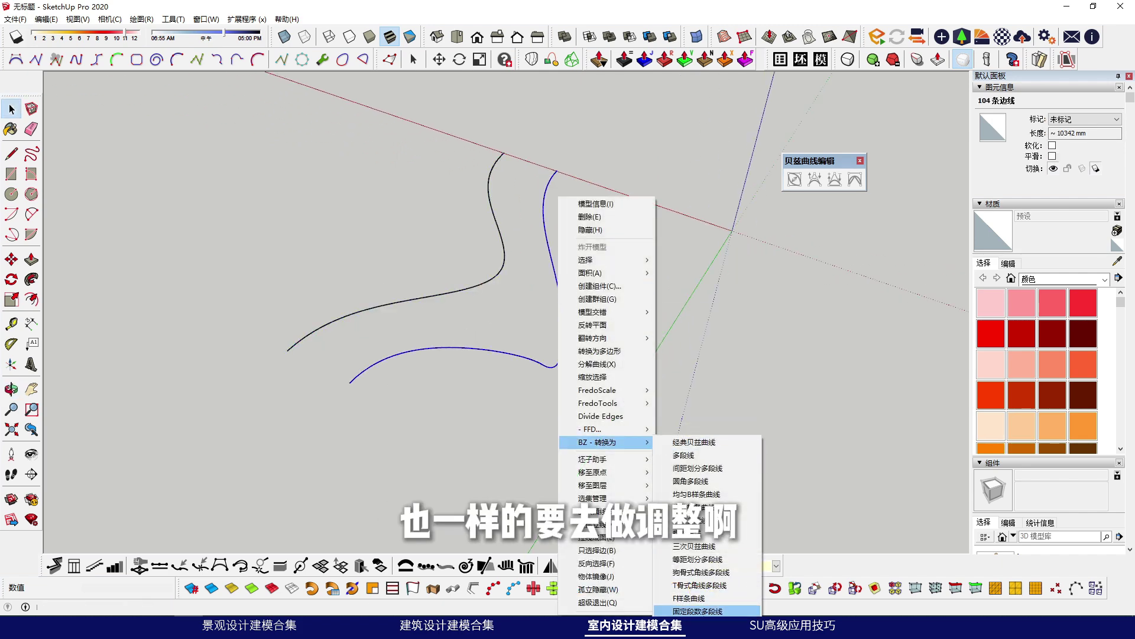
click(698, 611)
key(Return)
click(608, 349)
scroll(562, 300, up, 1)
scroll(562, 299, down, 3)
middle_drag(563, 300, 573, 290)
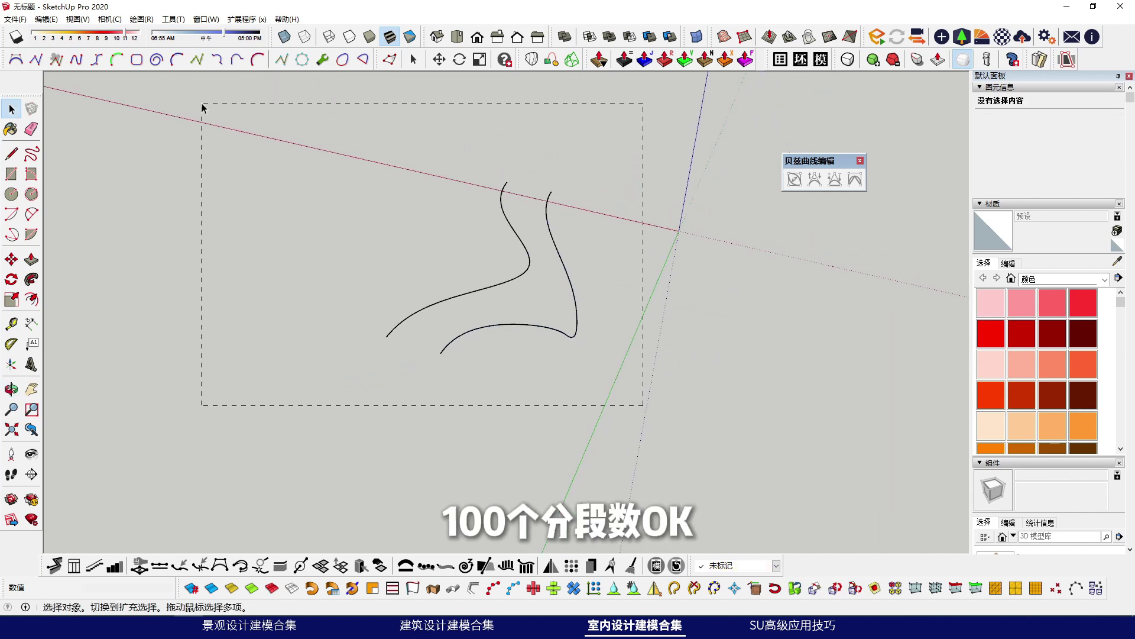
Step: Loft by Spline between the original and flattened curves with 5 segments, generating only the lengthwise intermediate curves
drag(203, 107, 201, 104)
click(531, 60)
middle_drag(561, 255, 606, 227)
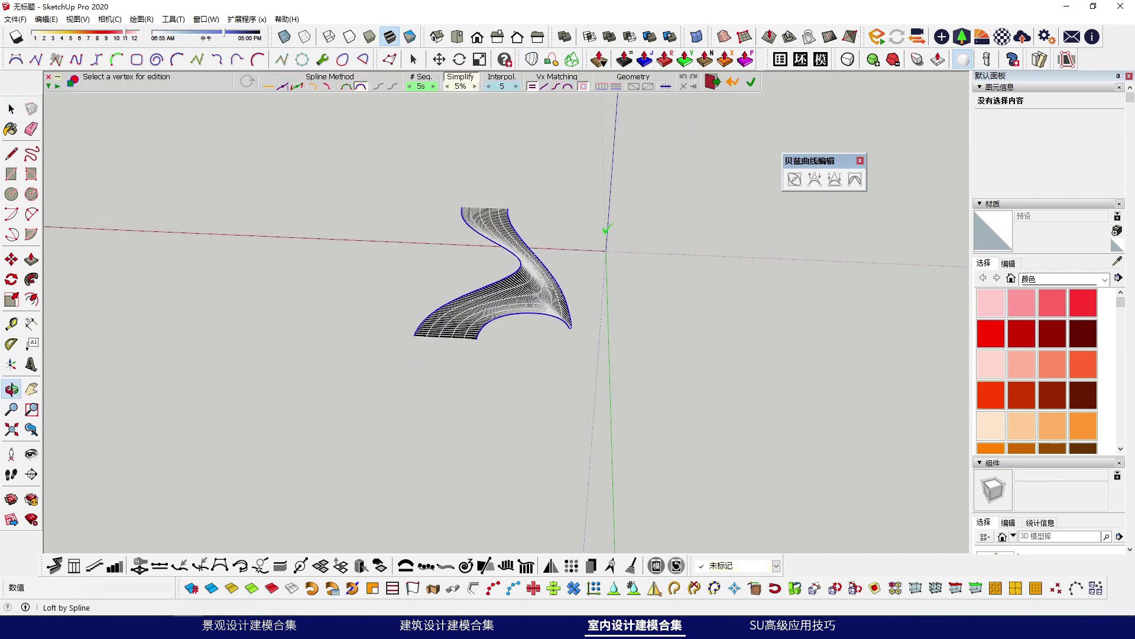
scroll(505, 272, up, 5)
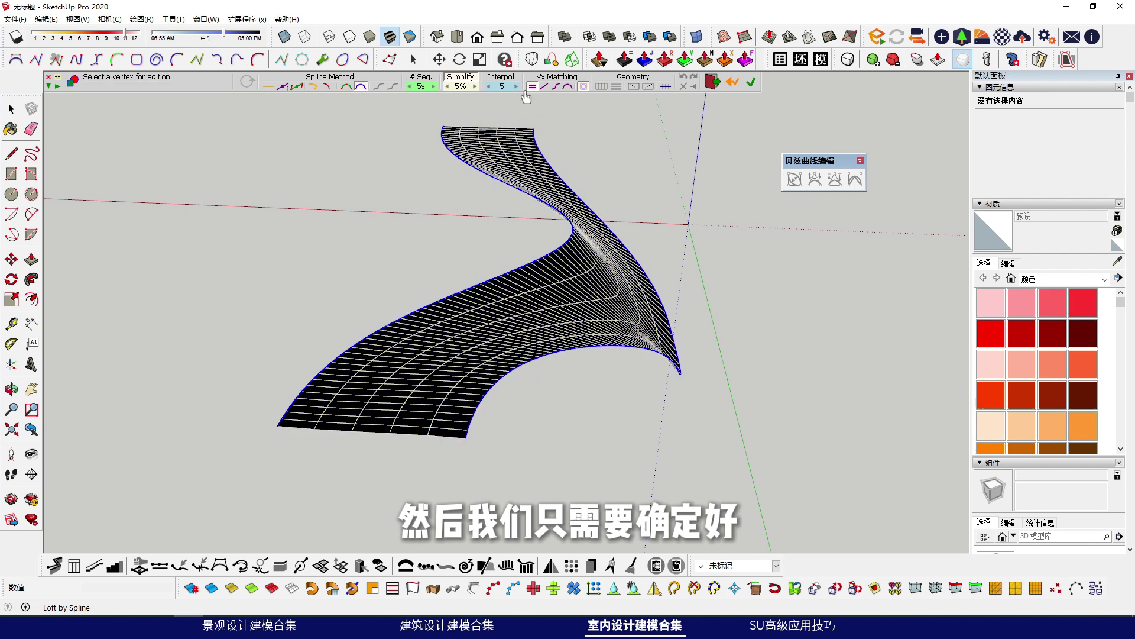
click(616, 87)
click(317, 349)
Step: Copy the outer flattened curve 3000 mm along the red axis, away from the lofted curves
middle_drag(379, 340, 566, 280)
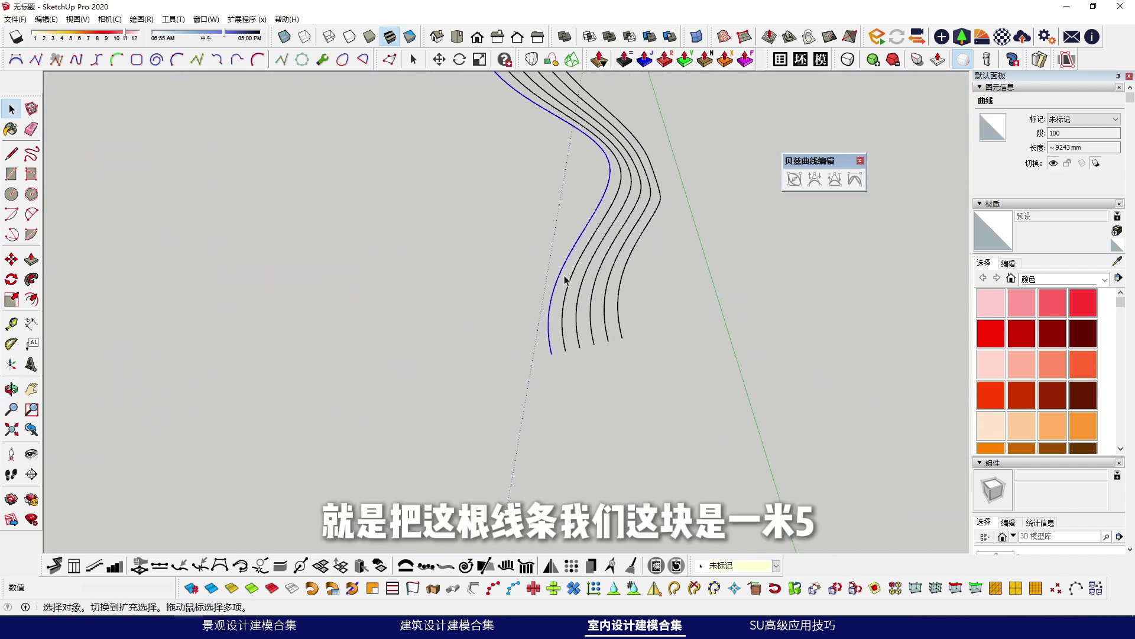
key(ctrl)
click(551, 356)
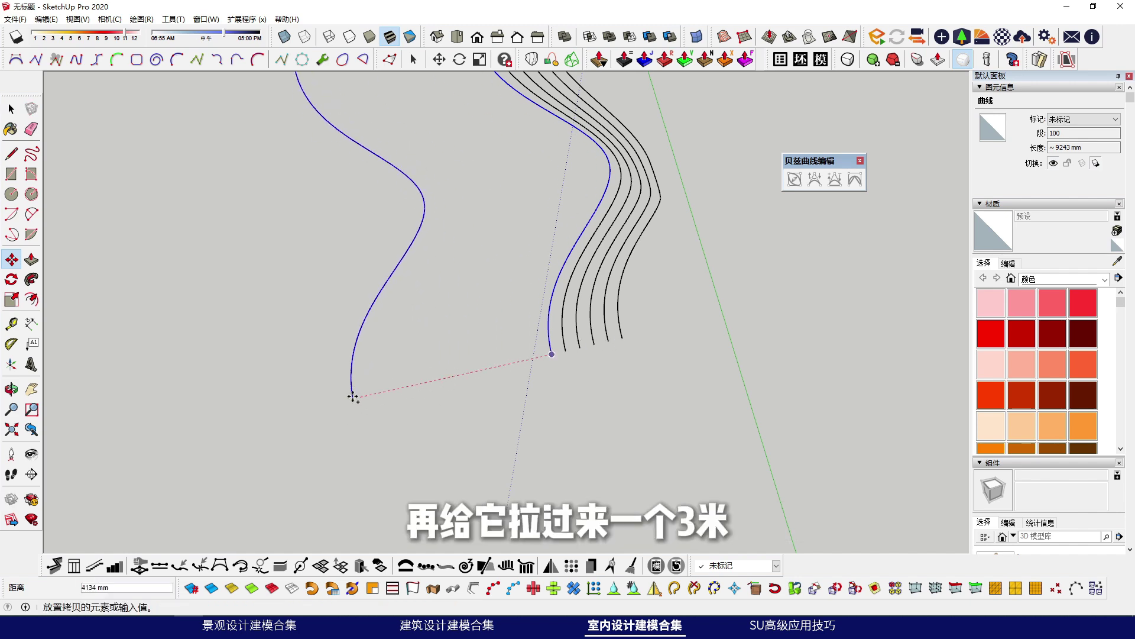
text(3000)
key(Return)
key(space)
Step: Scale the new outermost curve to 0.3 along the red axis and clear the selection
middle_drag(514, 346, 473, 370)
key(s)
drag(498, 264, 417, 262)
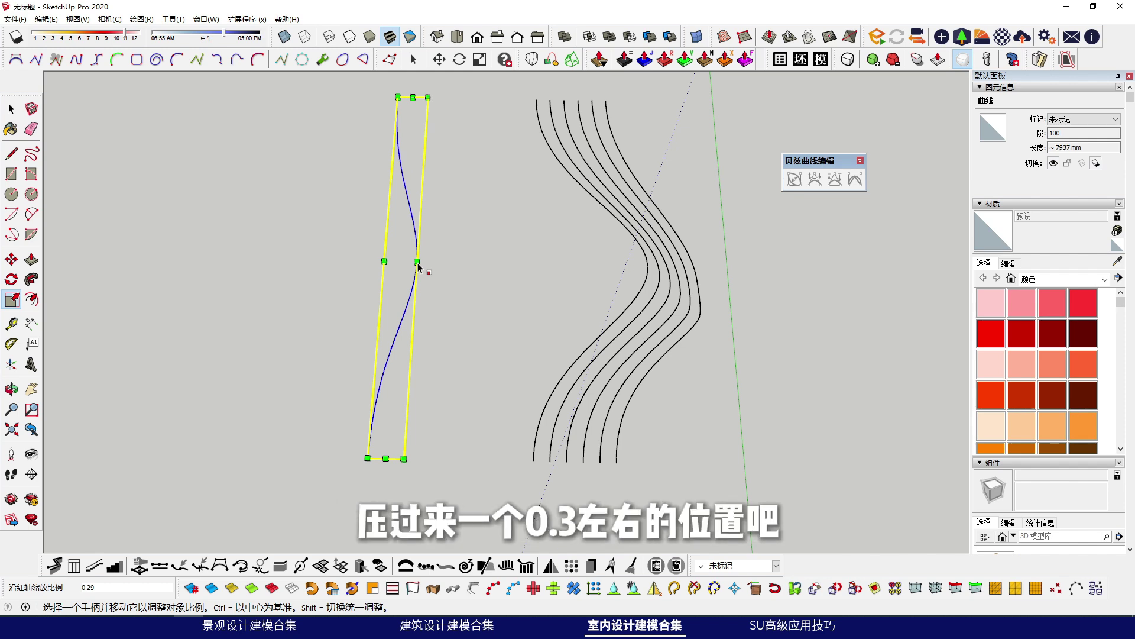
text(0.3)
key(Return)
key(space)
click(478, 350)
middle_drag(477, 350, 484, 322)
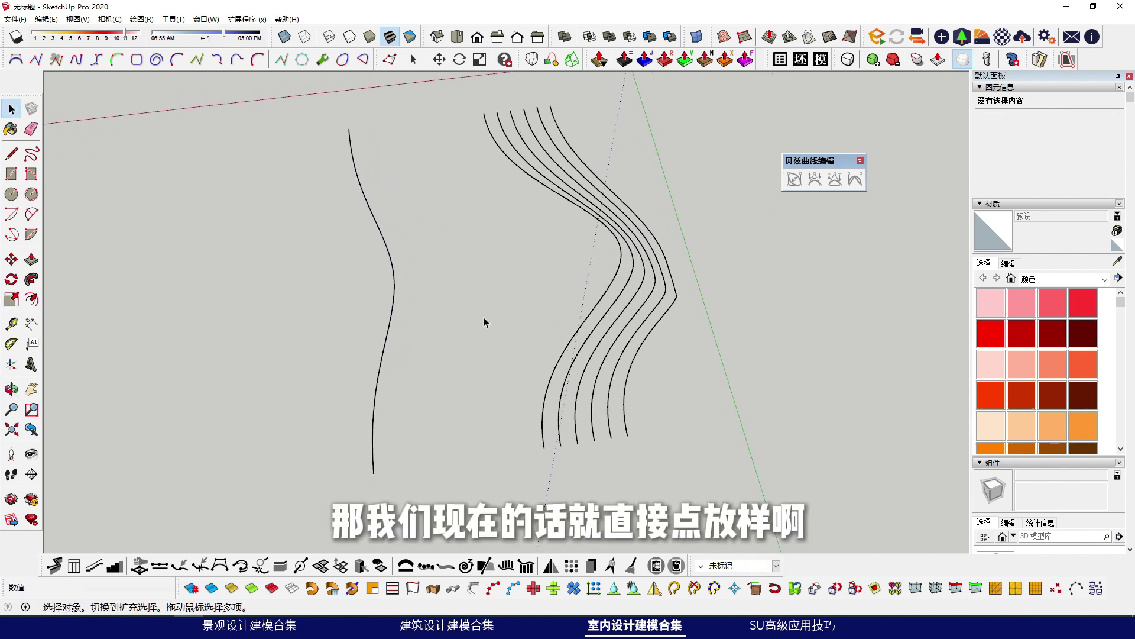
Step: Loft by Spline between the flattened curve and the scaled outermost curve with 10 segments, generating only lengthwise curves
click(531, 59)
click(615, 264)
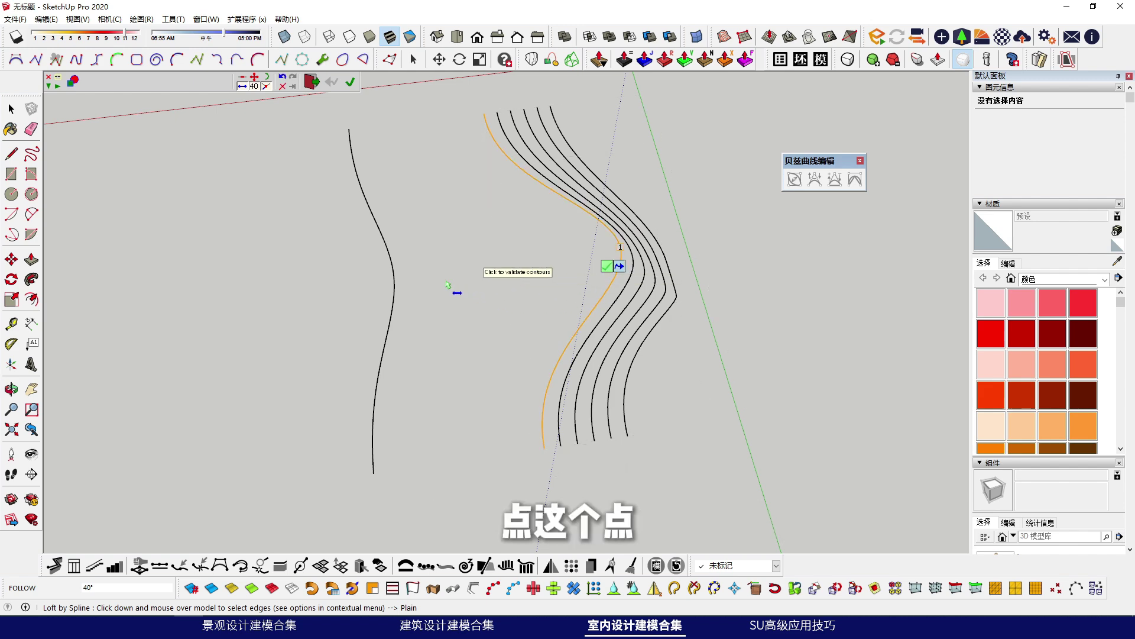
click(395, 279)
click(399, 254)
middle_drag(517, 355, 499, 284)
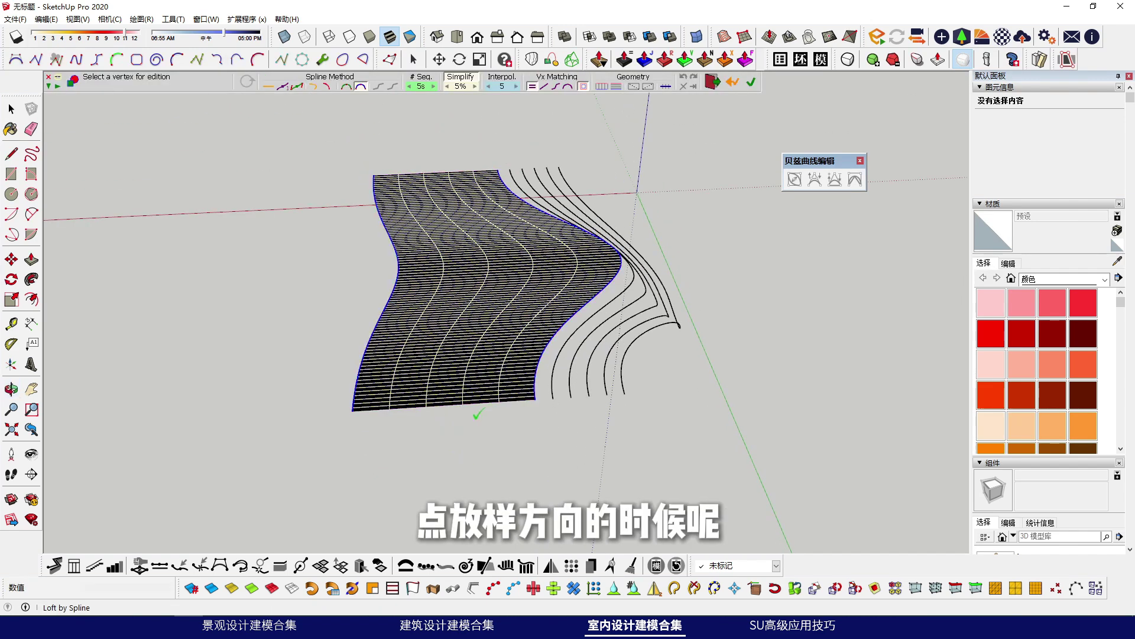
click(434, 86)
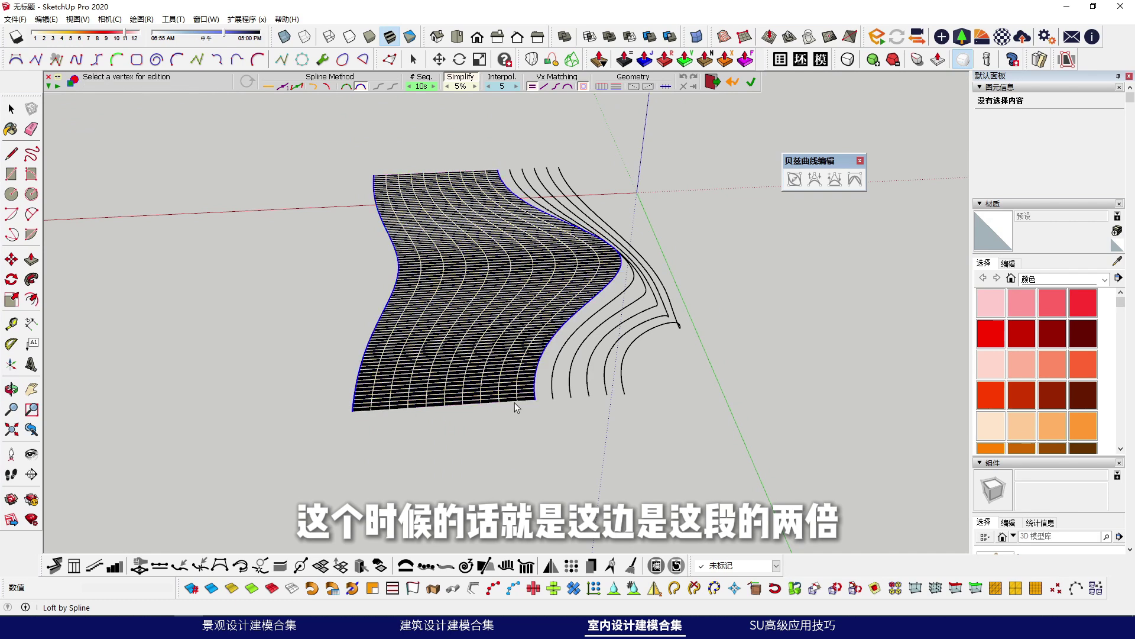
scroll(465, 401, up, 3)
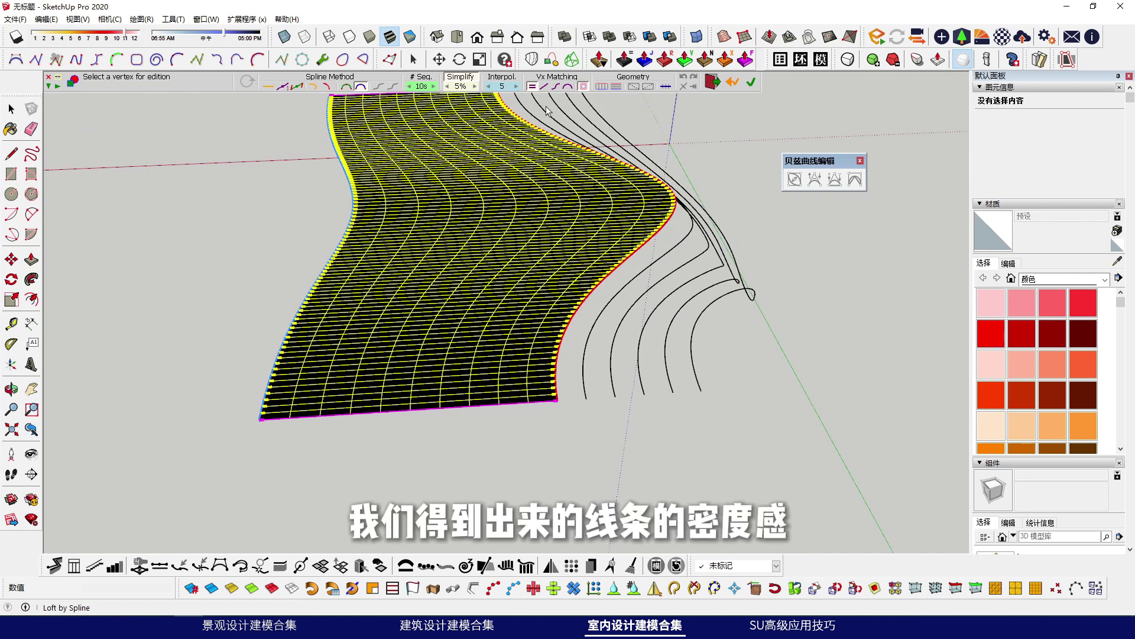
click(603, 87)
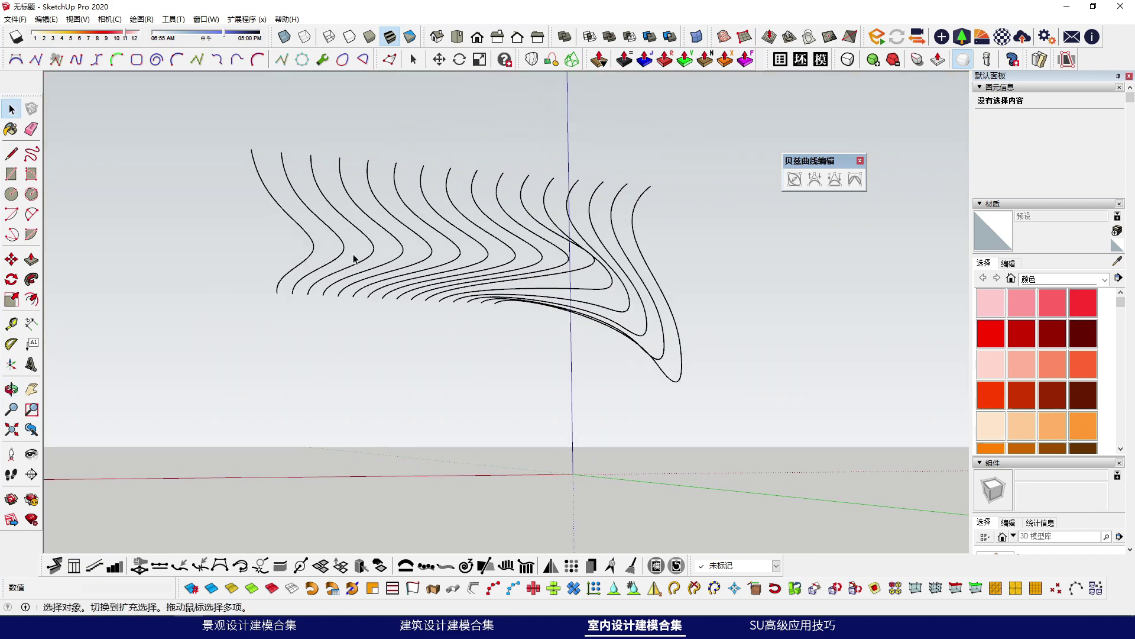
Step: Explode the lofted curve groups and combine all the curves into a single group
middle_drag(355, 258, 541, 533)
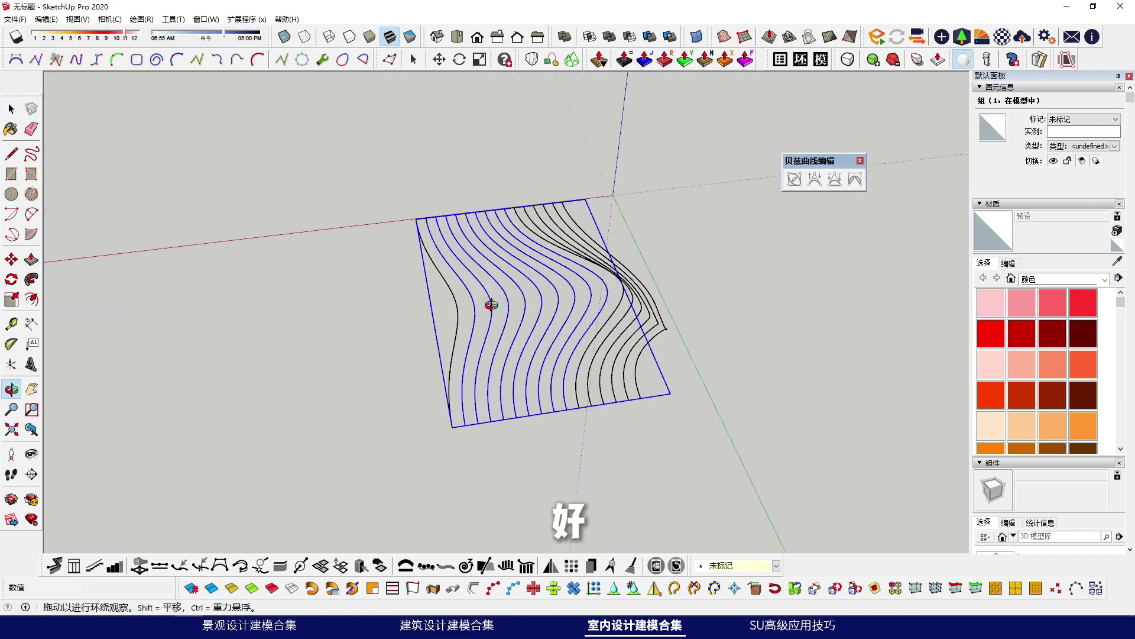
middle_drag(491, 302, 527, 307)
drag(378, 172, 761, 475)
scroll(508, 286, up, 2)
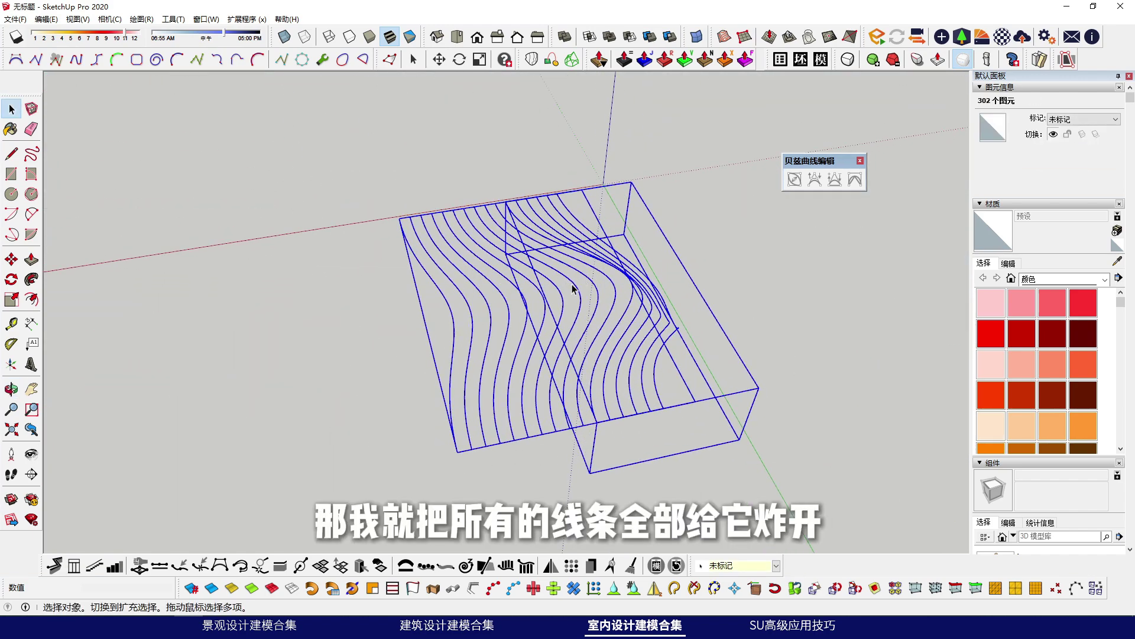
right_click(573, 288)
click(612, 247)
middle_drag(612, 254, 557, 299)
drag(291, 165, 806, 534)
right_click(634, 294)
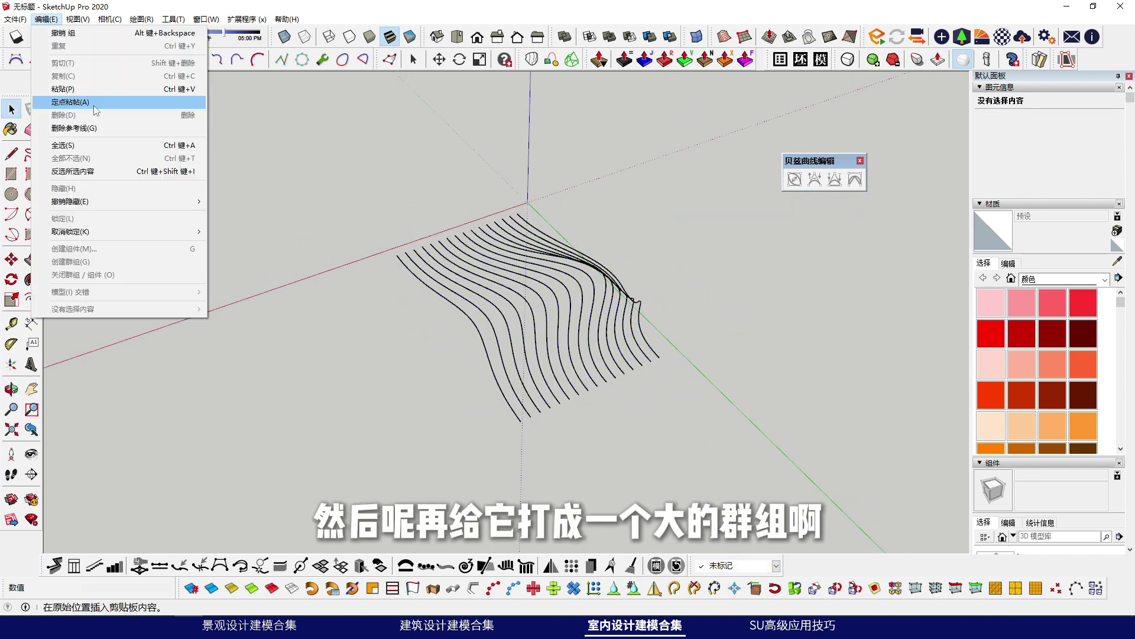
Step: Unhide all hidden parts of the model
mouse_move(118, 201)
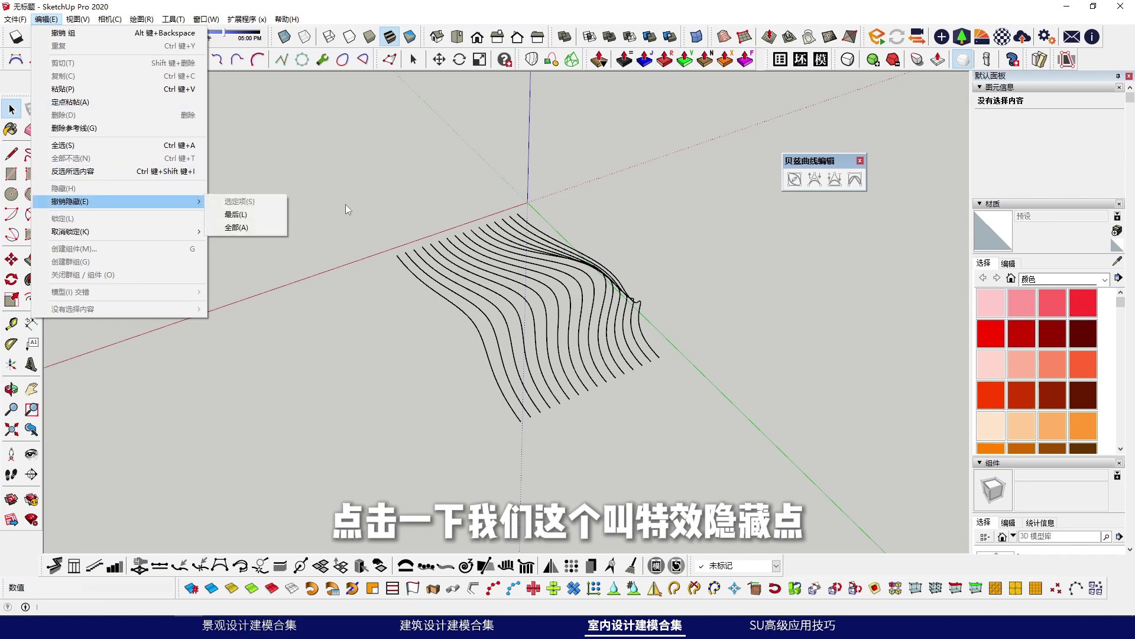
click(267, 231)
middle_drag(615, 260, 816, 100)
scroll(611, 192, up, 3)
middle_drag(611, 201, 458, 264)
scroll(674, 179, up, 2)
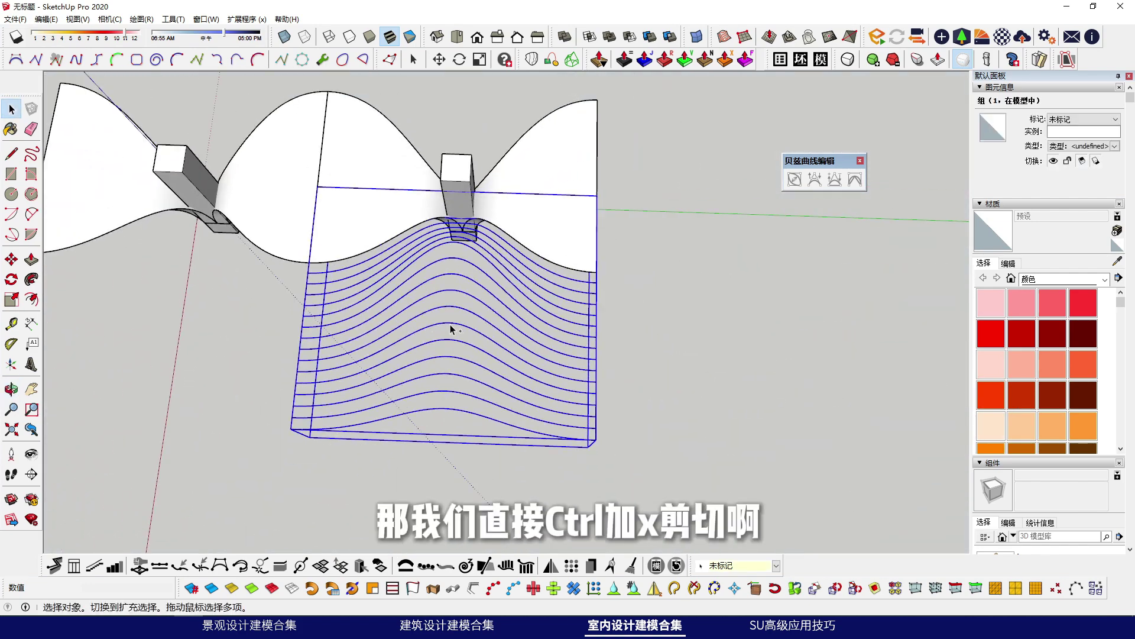
Step: Cut the curve group and paste it in place inside the adjoining column and ceiling component
key(ctrl+x)
double_click(462, 187)
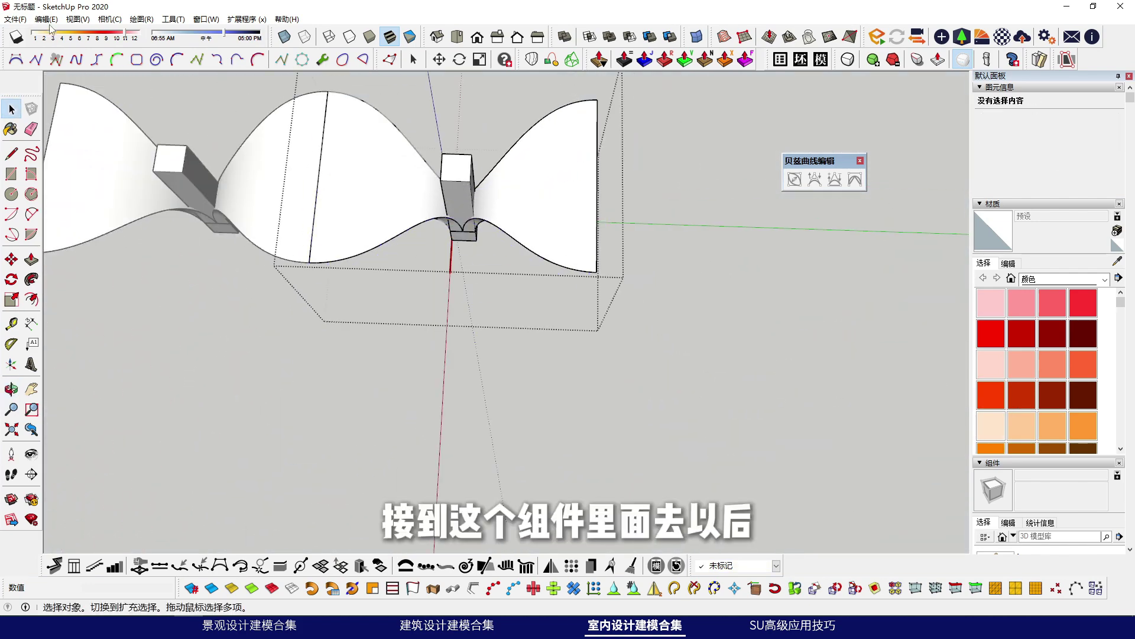
click(50, 21)
click(109, 104)
middle_drag(467, 249, 512, 347)
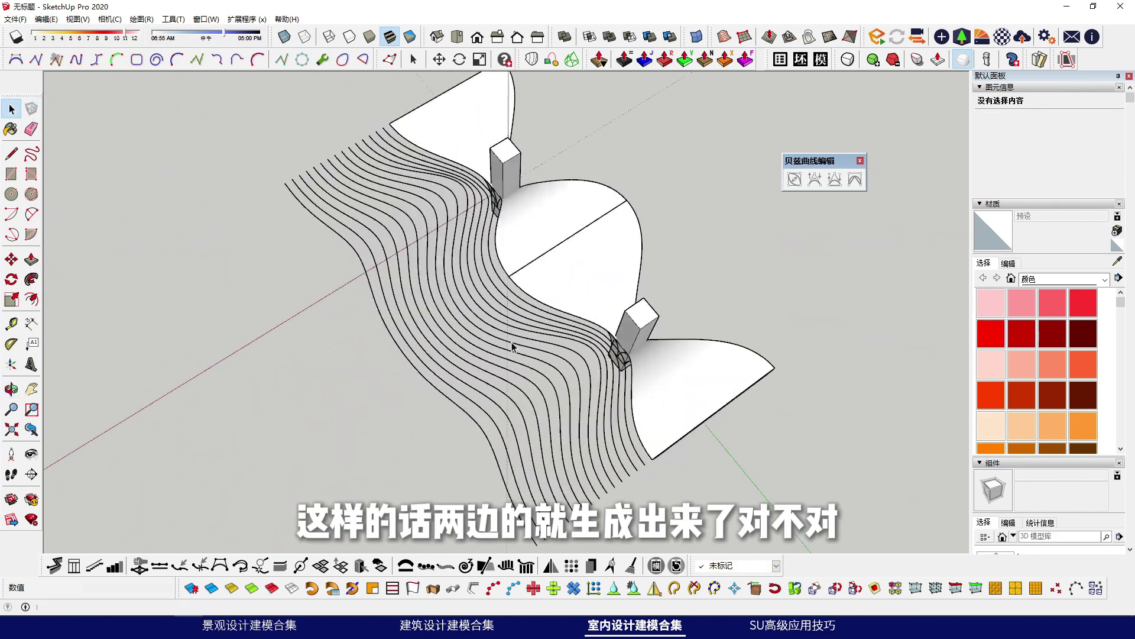
Step: Select all the ceiling curves inside the component's curve group and extrude them vertically into tall upright faces
click(575, 449)
middle_drag(575, 448, 418, 324)
double_click(422, 325)
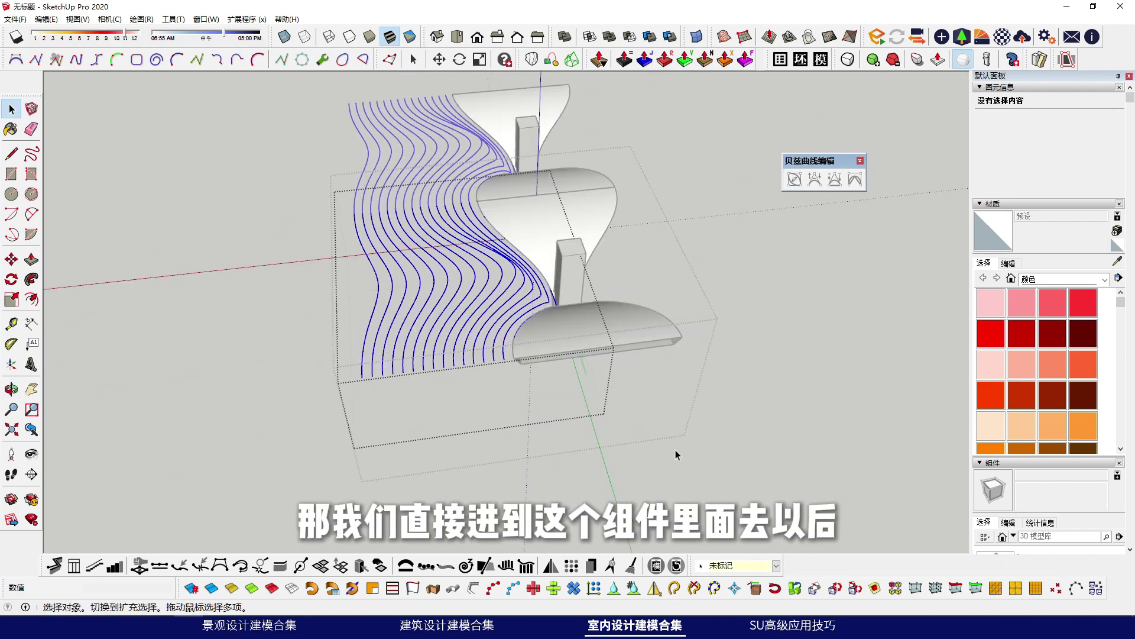
middle_drag(677, 454, 246, 452)
key(ctrl+a)
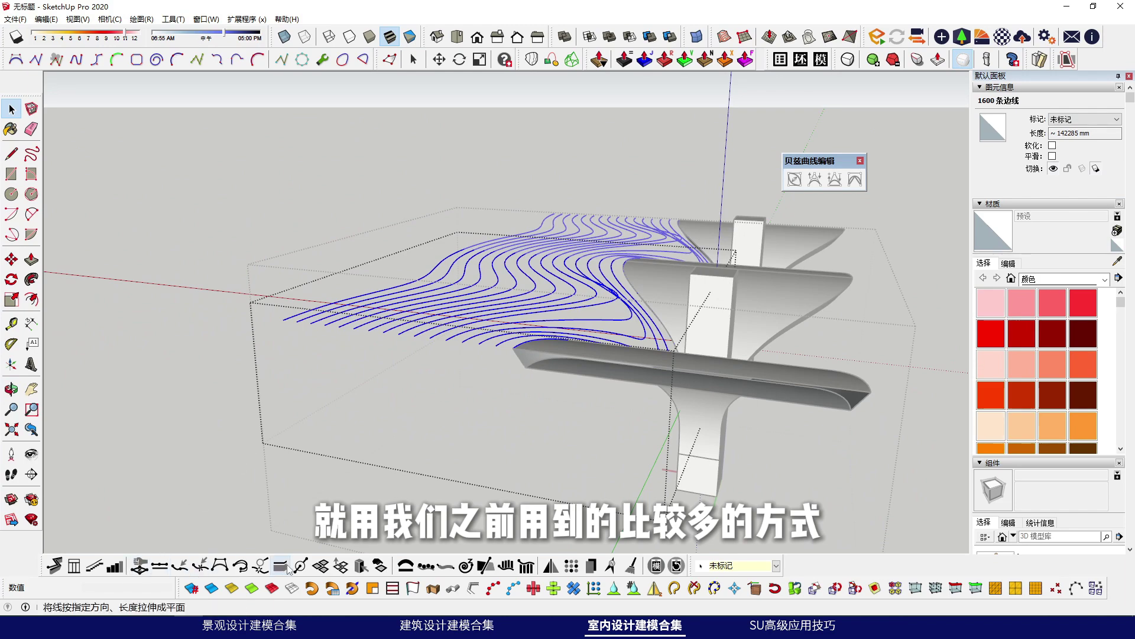
middle_drag(271, 374, 337, 326)
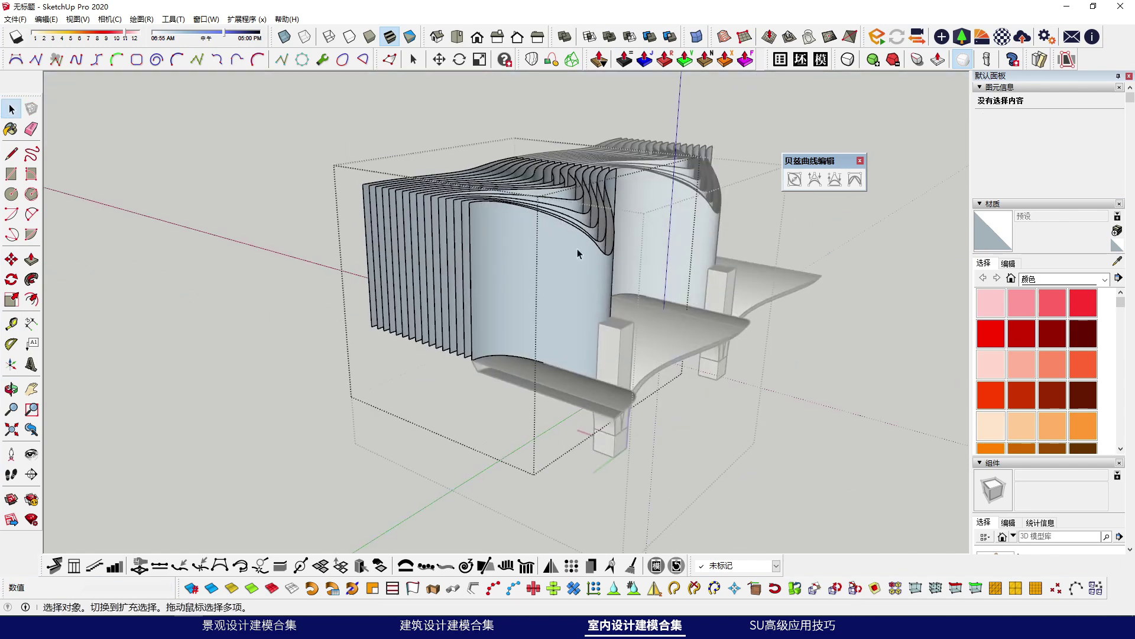
Step: Cut the upright face groups with the model-cutting tool and delete the upper part, leaving even curved fins
click(531, 311)
scroll(480, 288, up, 10)
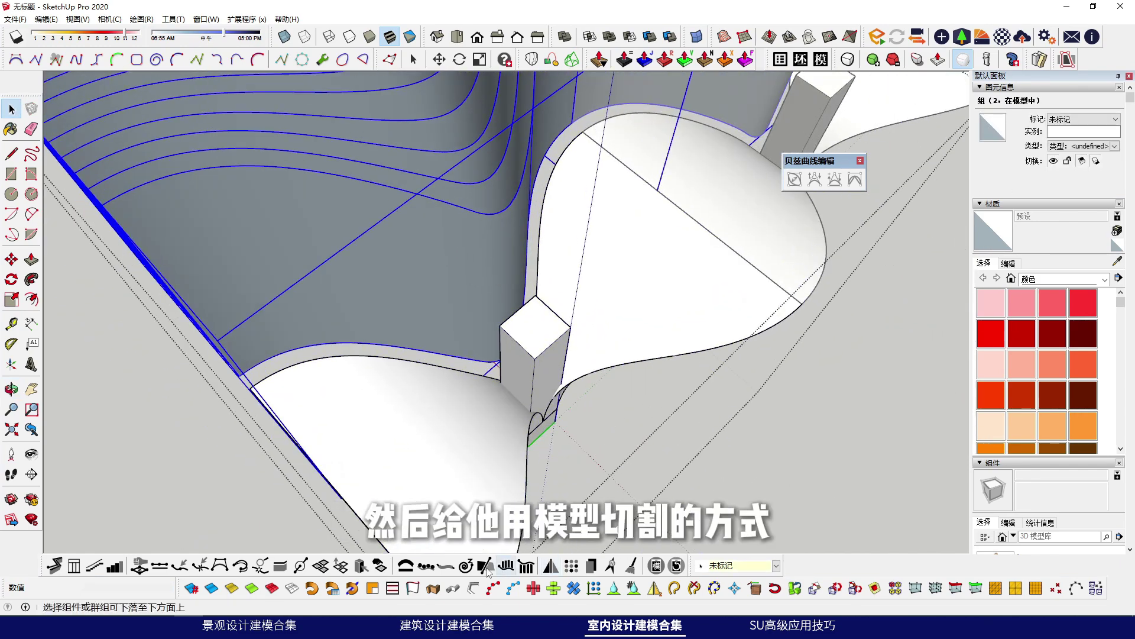
scroll(484, 390, up, 3)
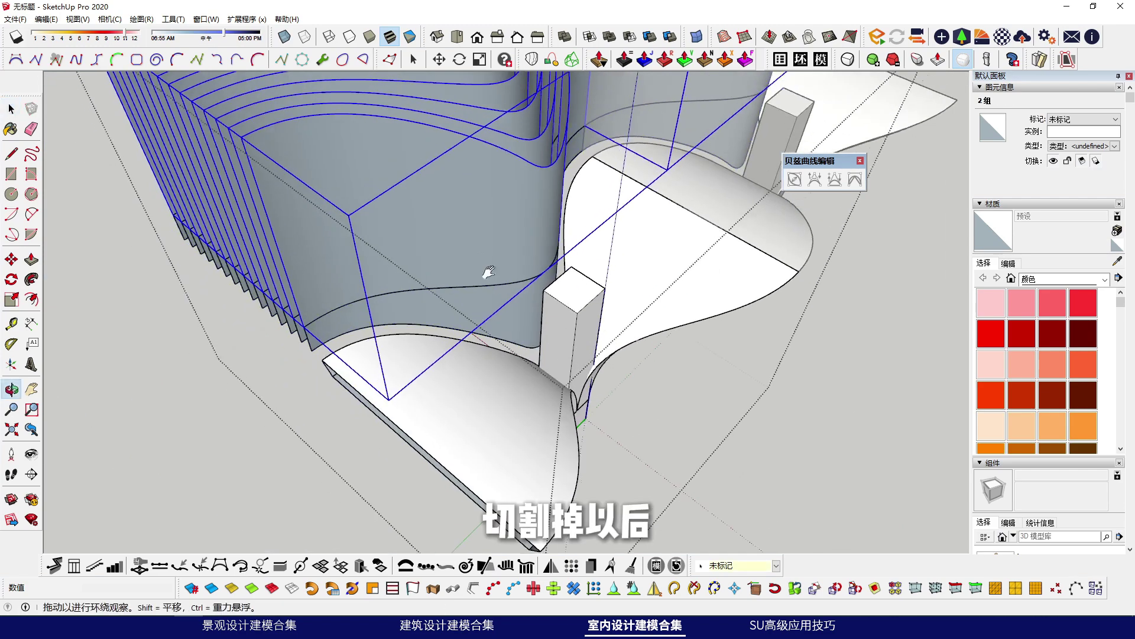
scroll(521, 224, down, 5)
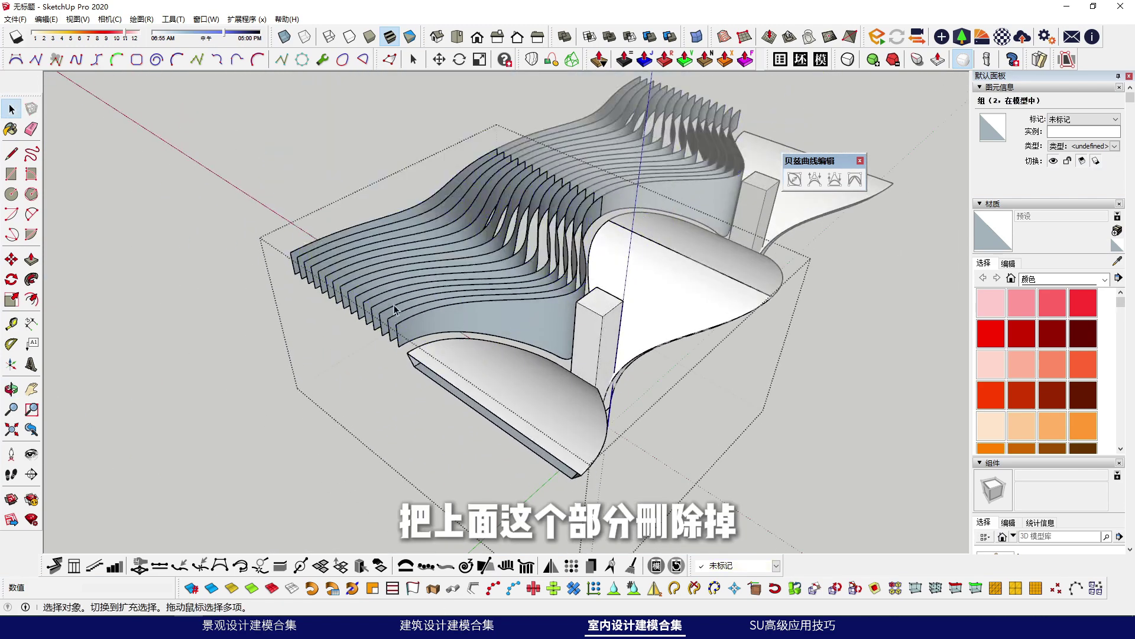
middle_drag(520, 222, 649, 194)
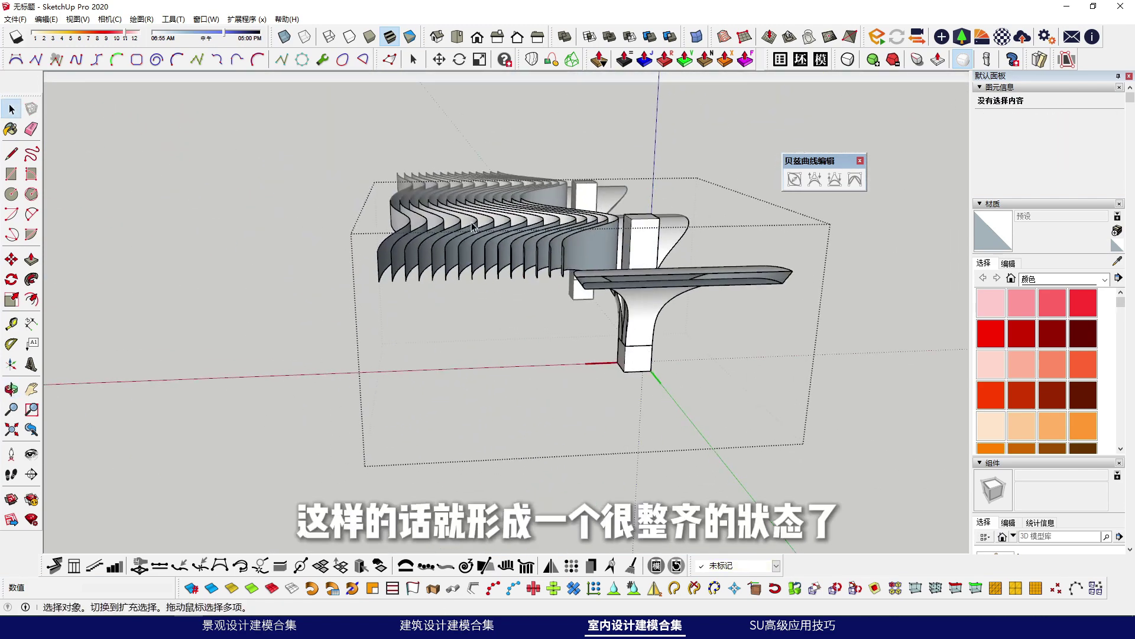
Step: Thicken all the curved fin faces by 10 mm with the joint push/pull Extrude tool
middle_drag(649, 194, 581, 230)
triple_click(573, 373)
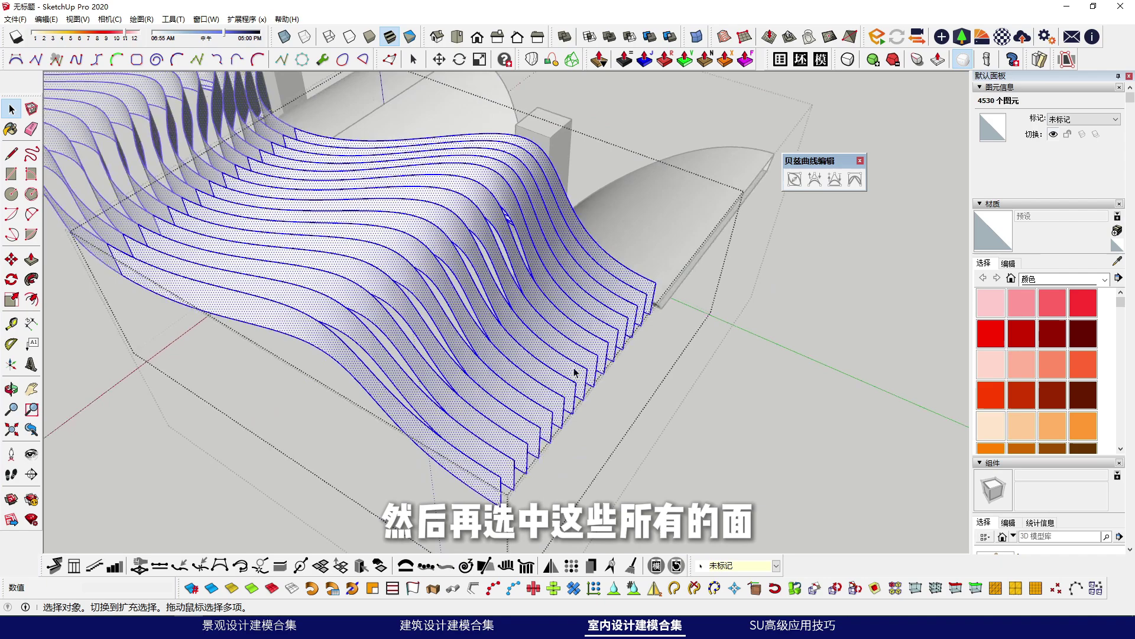
scroll(573, 373, up, 3)
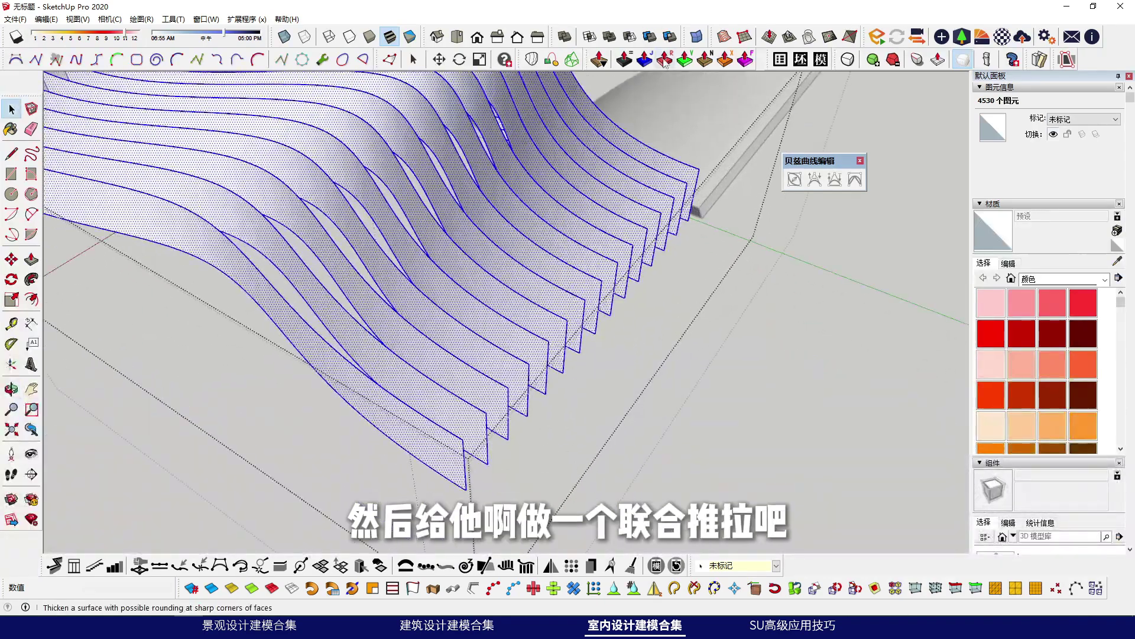
click(725, 60)
scroll(608, 248, up, 3)
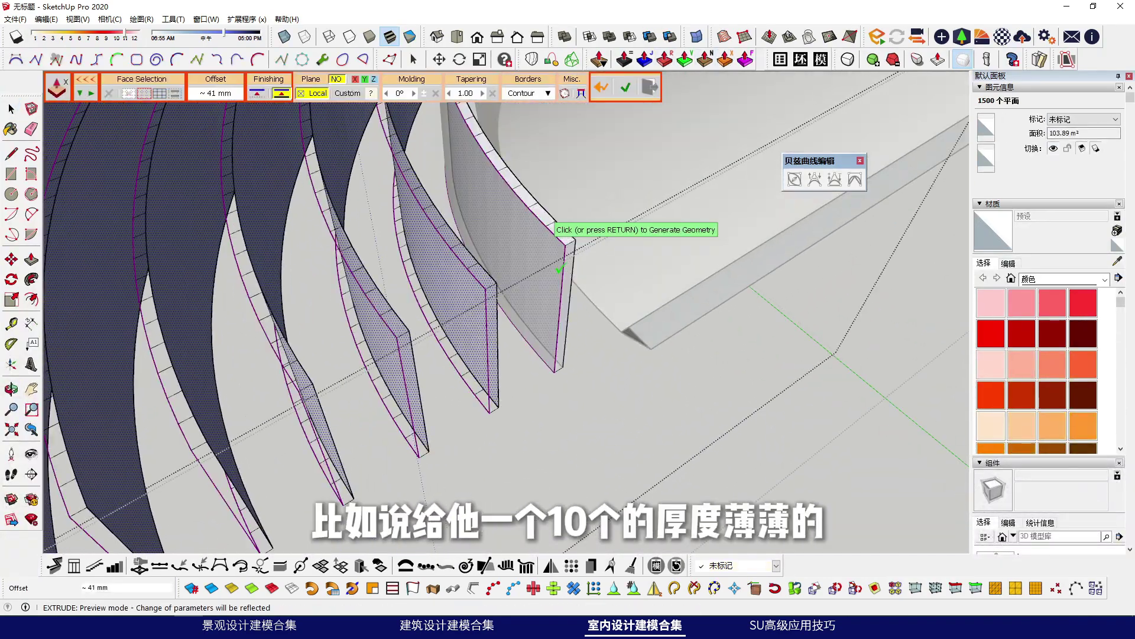
click(557, 265)
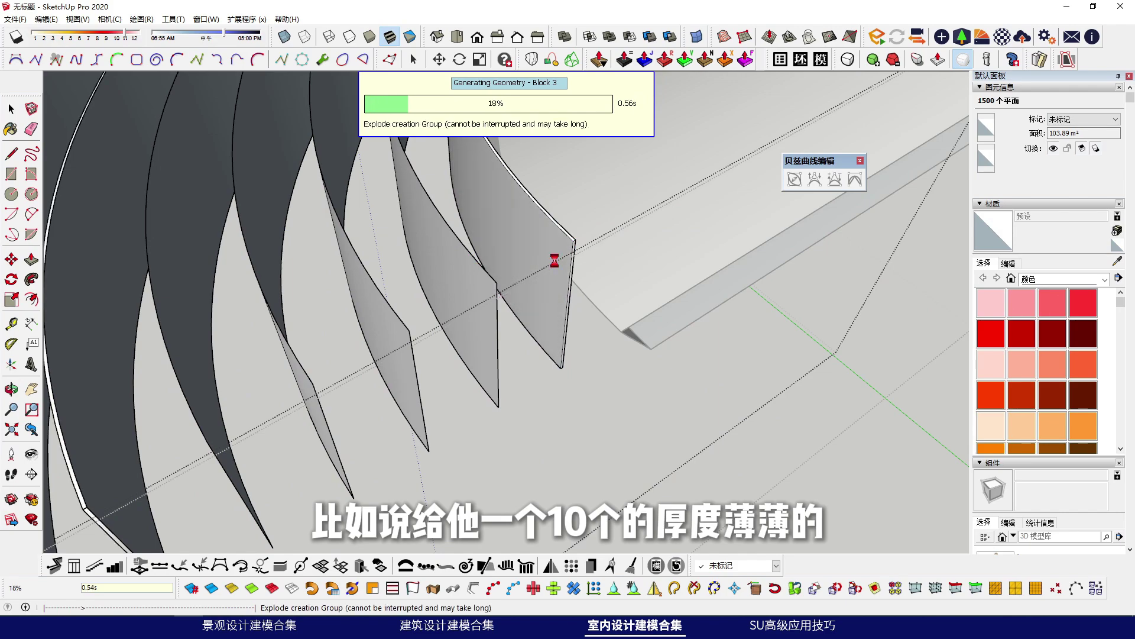
scroll(603, 290, down, 3)
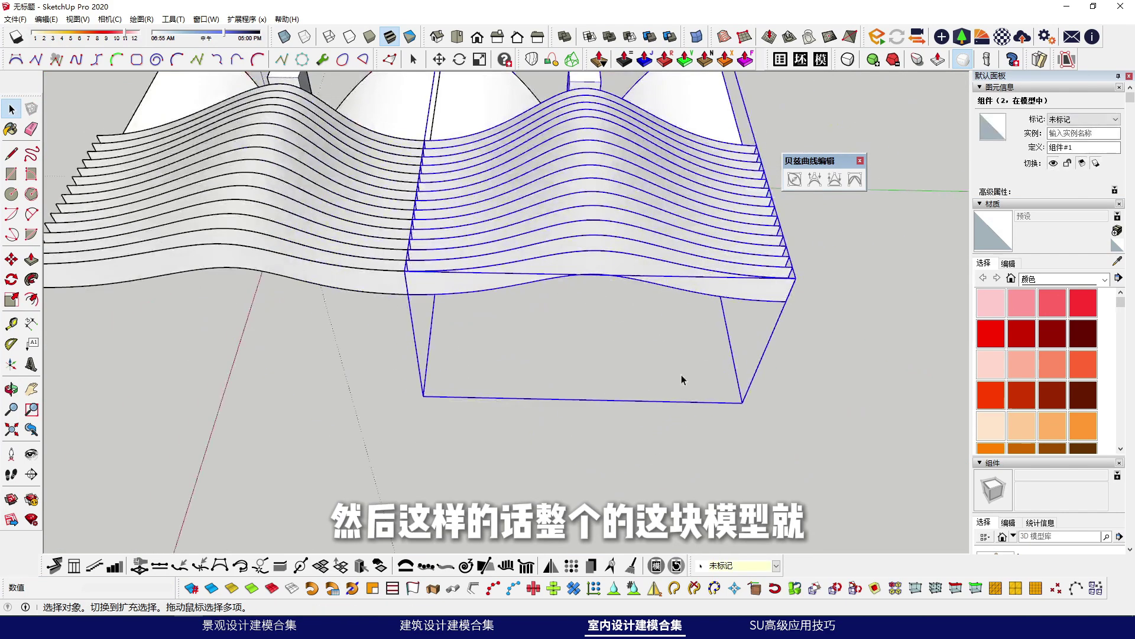
Step: Stand the fin group upright and apply Color by Altitude with a red-yellow-red multicolor ramp from -3900 to 3900 mm
click(376, 419)
middle_drag(376, 418, 706, 88)
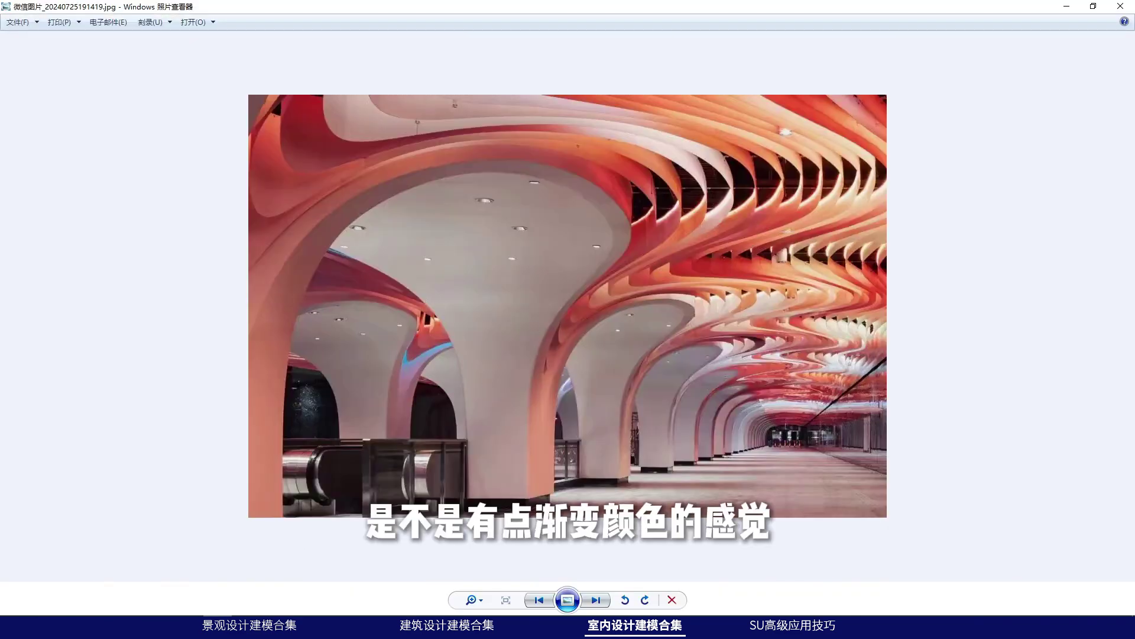
mouse_move(217, 628)
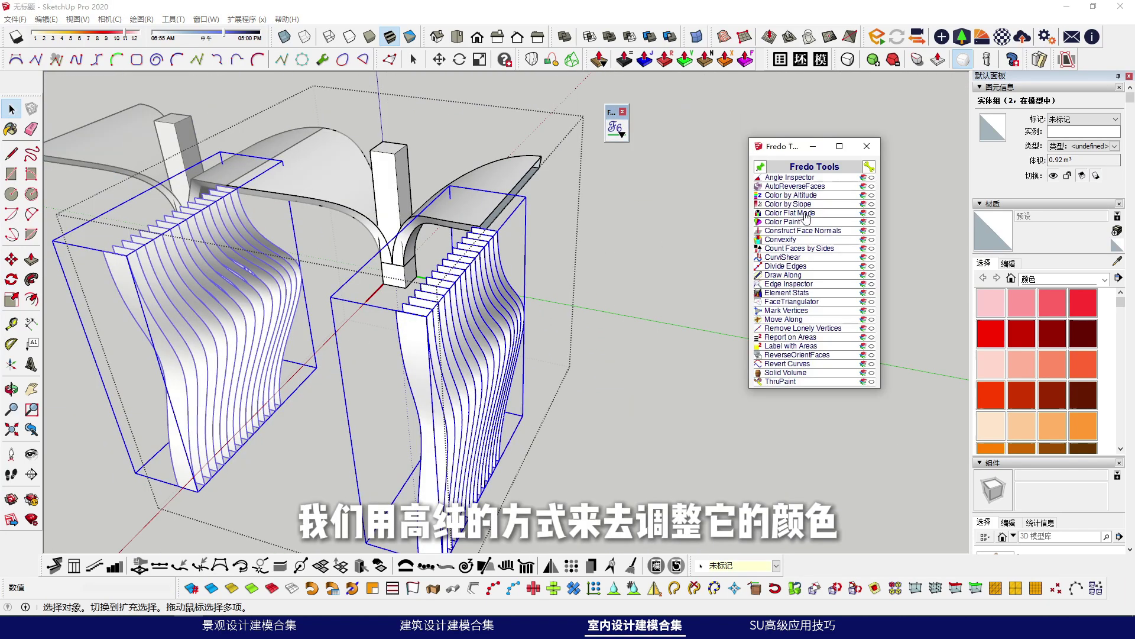
middle_drag(664, 321, 325, 351)
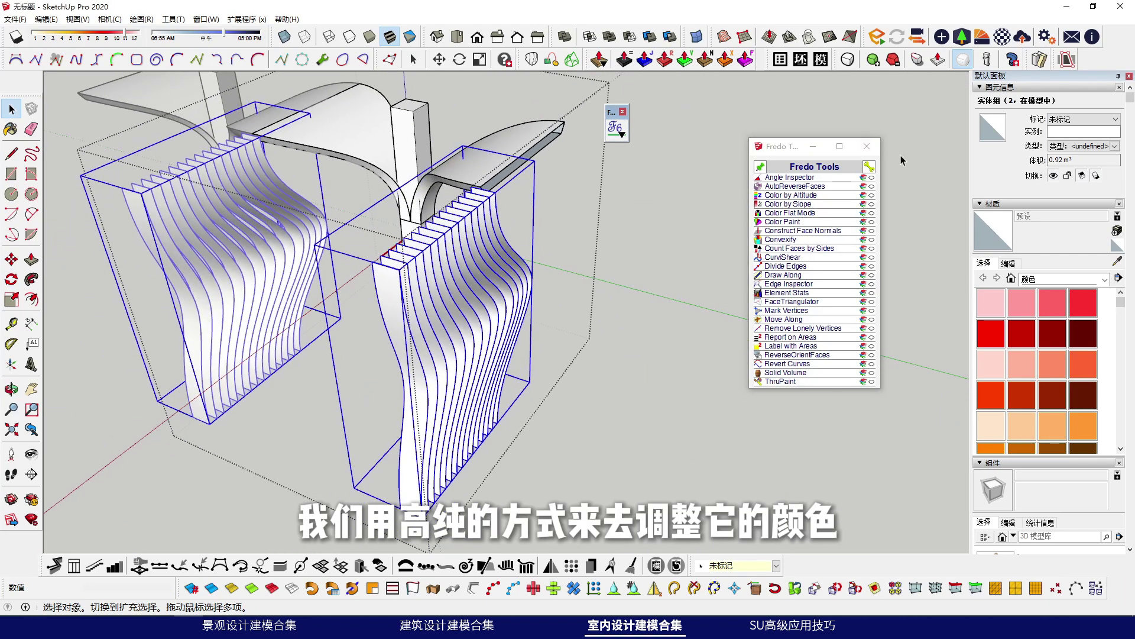
click(786, 194)
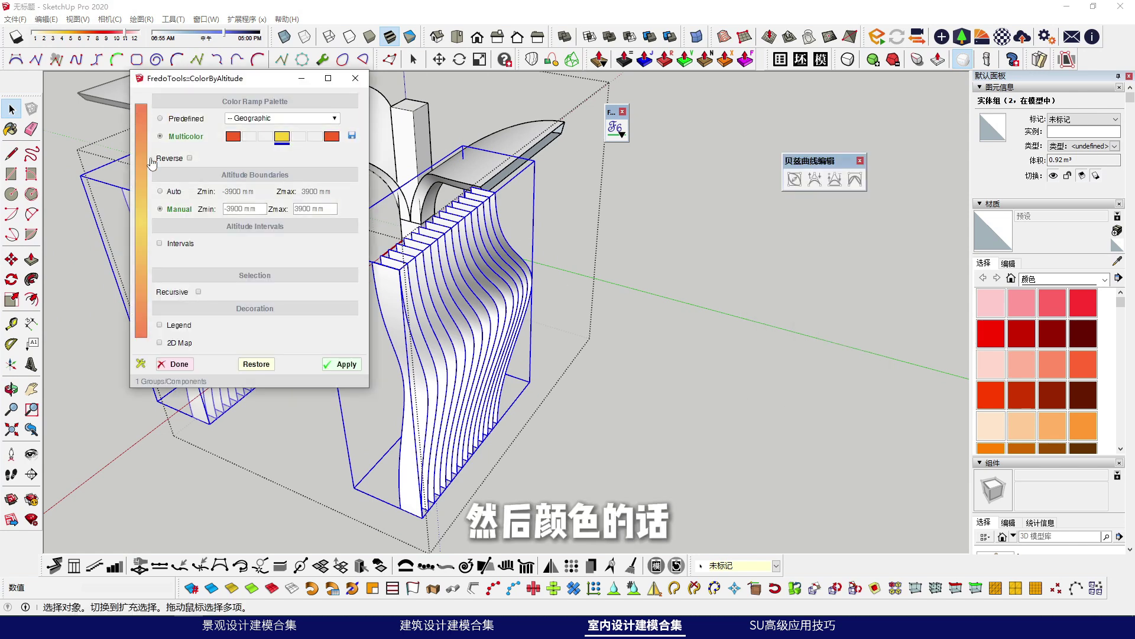
click(345, 364)
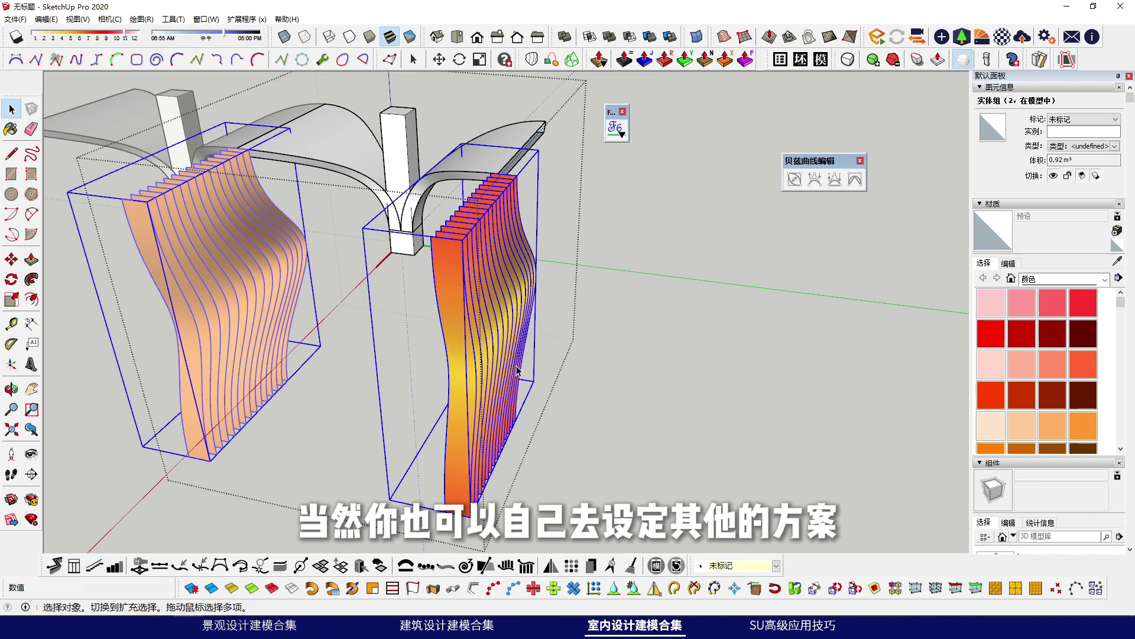
Step: Rotate the coloured fin group back to its horizontal ceiling position and leave the component
scroll(518, 371, up, 6)
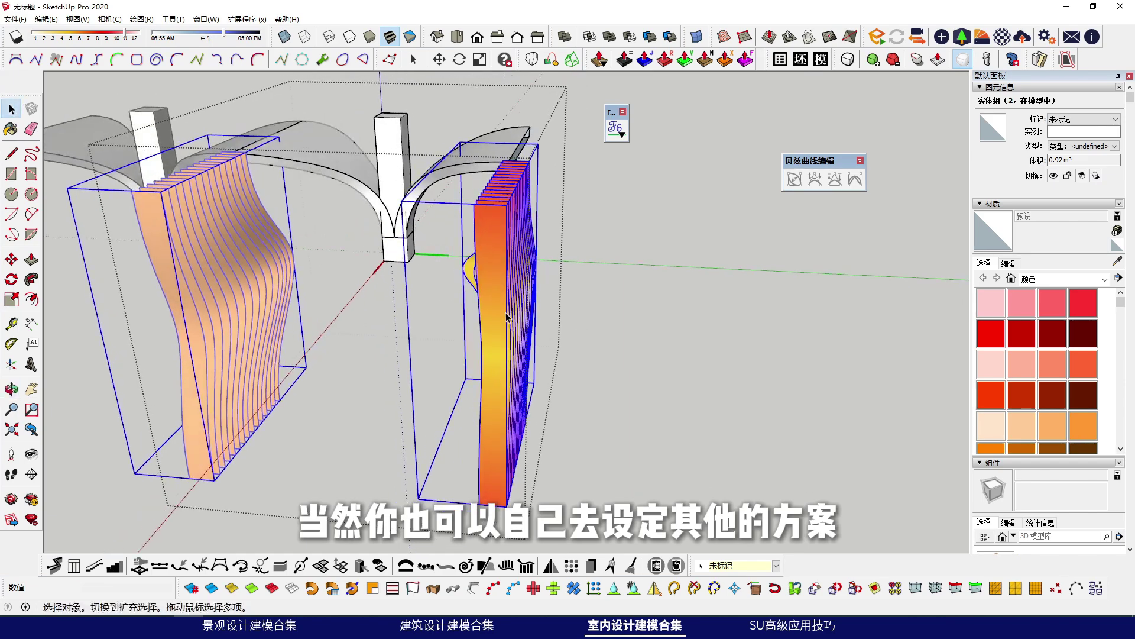
key(q)
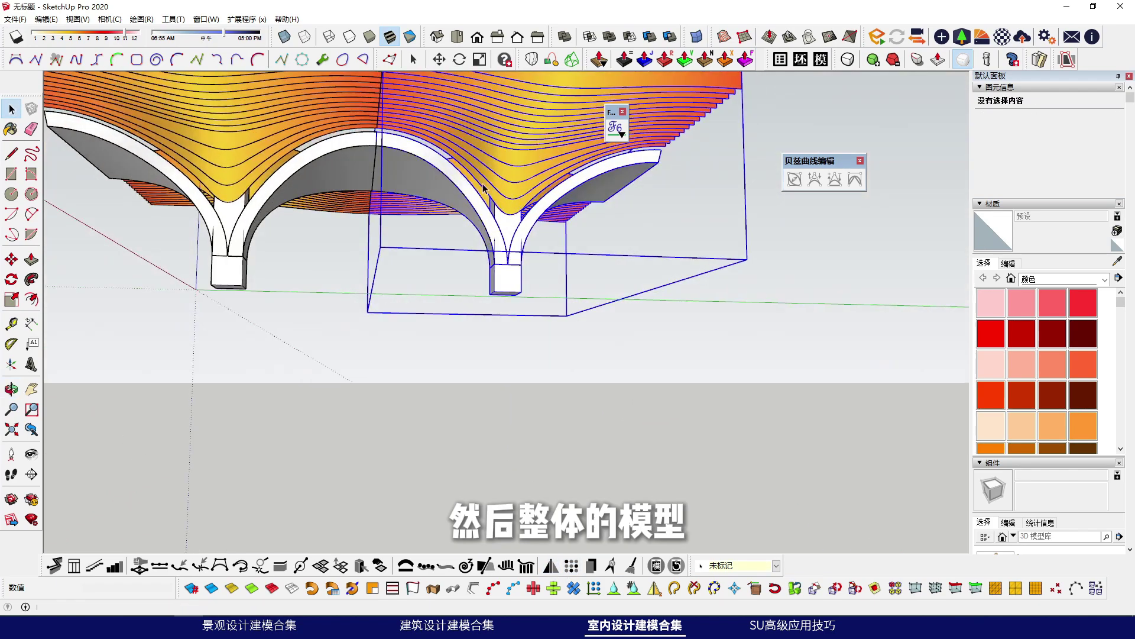
click(483, 188)
Step: Select the column's curved white surface inside its group and push it upward to give it thickness
middle_drag(483, 188, 588, 152)
scroll(479, 304, up, 2)
scroll(509, 189, up, 3)
mouse_move(510, 189)
middle_down()
mouse_move(532, 189)
mouse_move(545, 283)
mouse_move(496, 417)
middle_up()
double_click(495, 417)
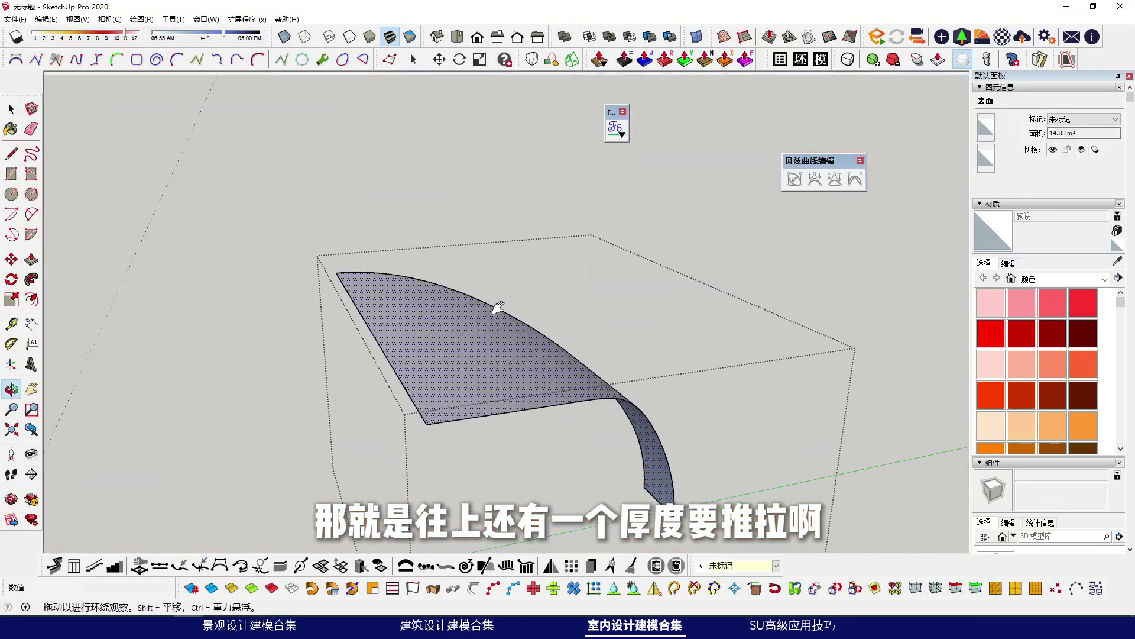
click(628, 65)
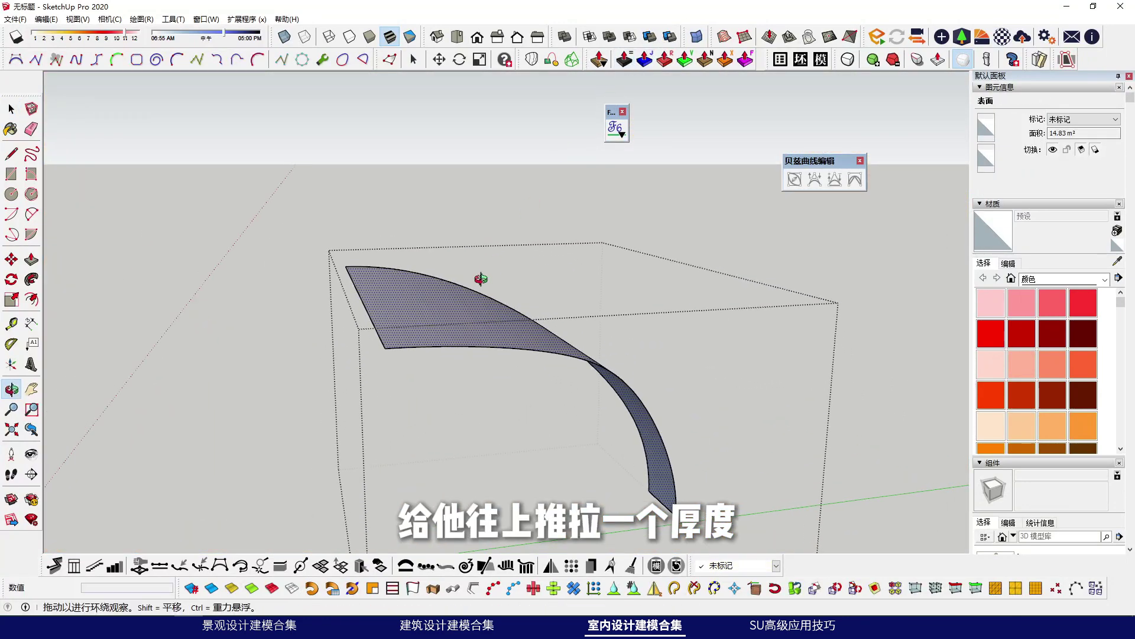
middle_drag(481, 274, 393, 290)
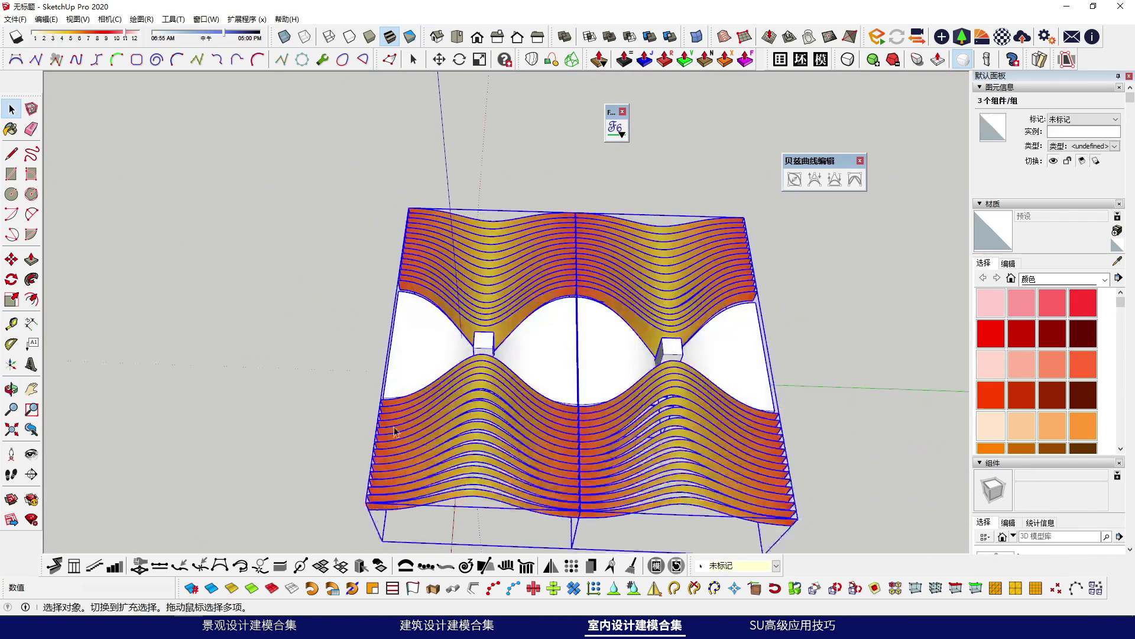
Step: Copy the column-and-ceiling components side by side to form a long row
scroll(448, 362, up, 4)
key(m)
key(space)
shift+middle_drag(582, 356, 236, 365)
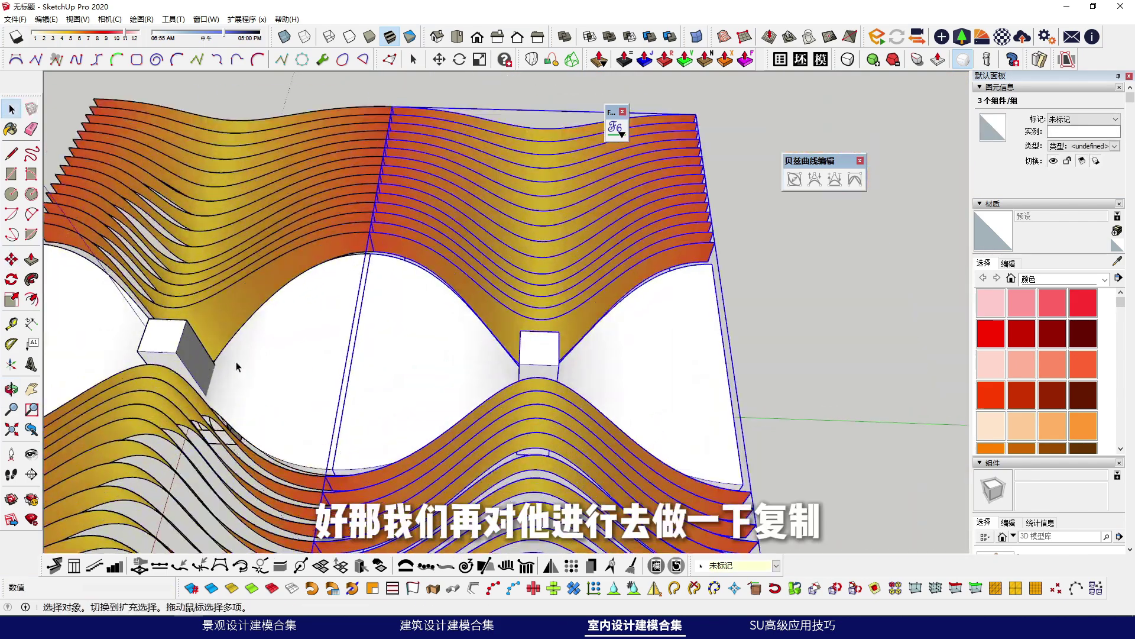
scroll(236, 365, up, 2)
key(m)
key(ctrl)
click(99, 347)
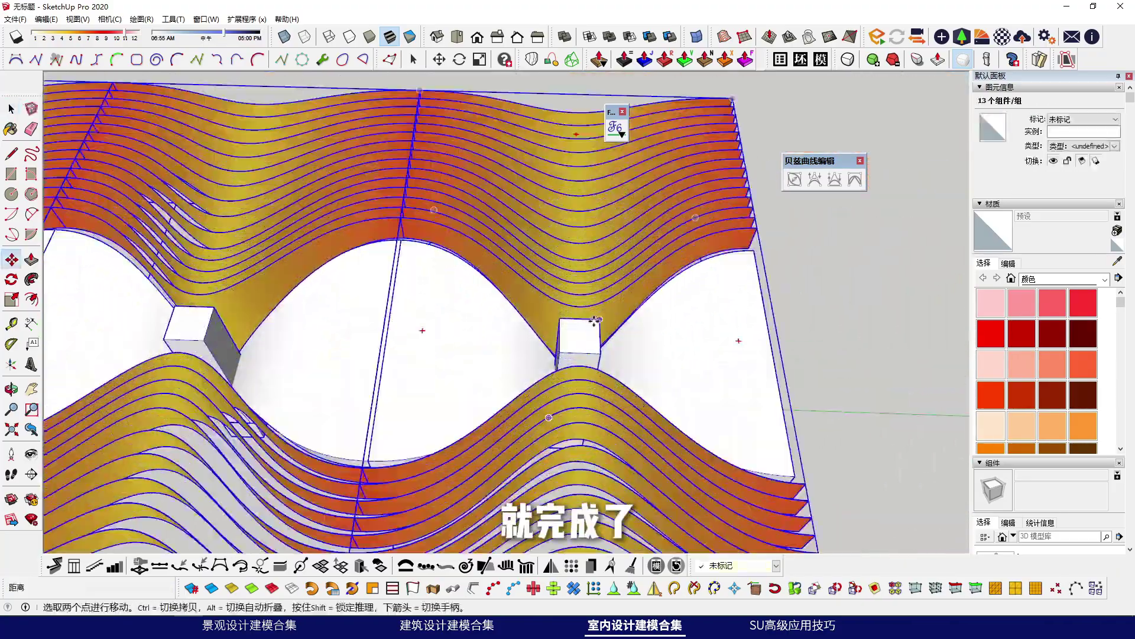
Step: Copy the whole row across the ceiling's width to build a grid of columns and inspect it from below
scroll(517, 426, down, 5)
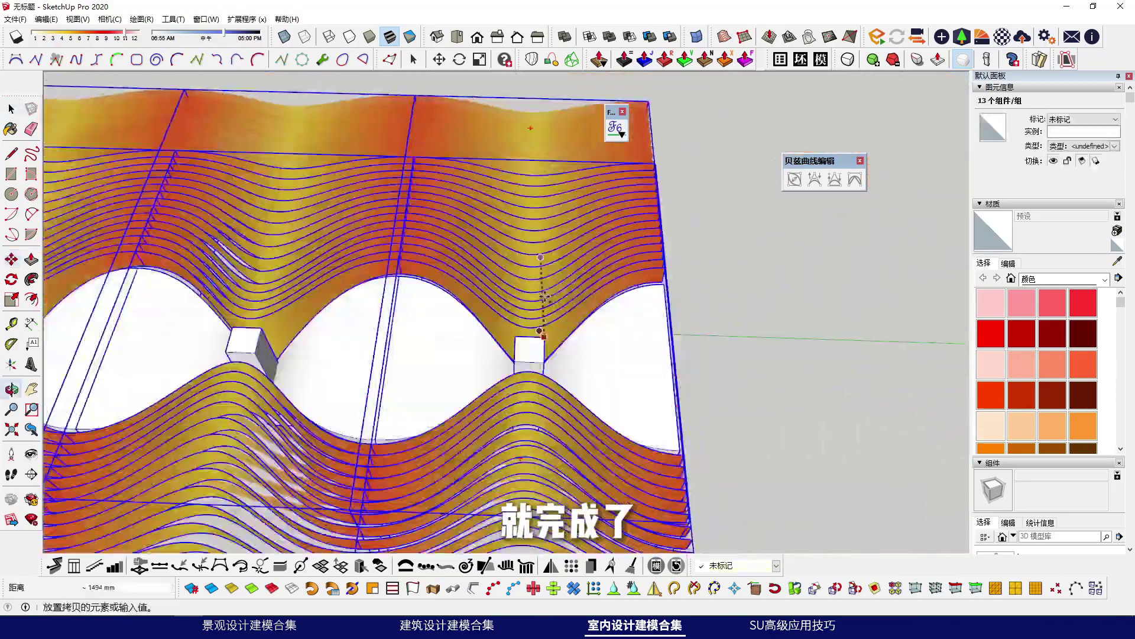
middle_drag(516, 426, 389, 421)
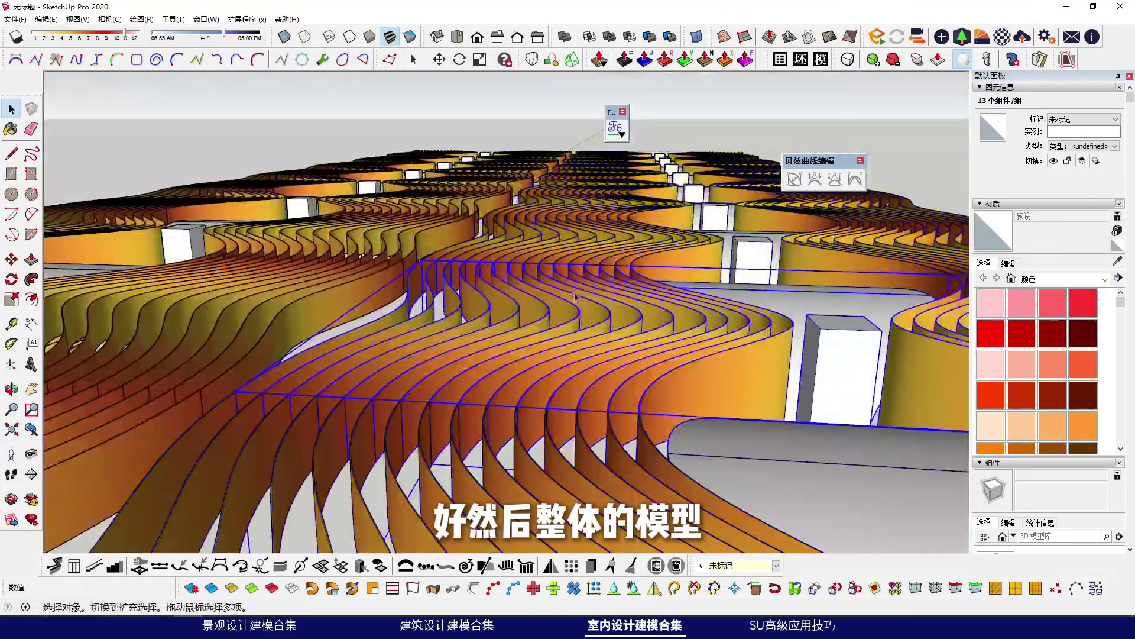
middle_drag(408, 307, 398, 303)
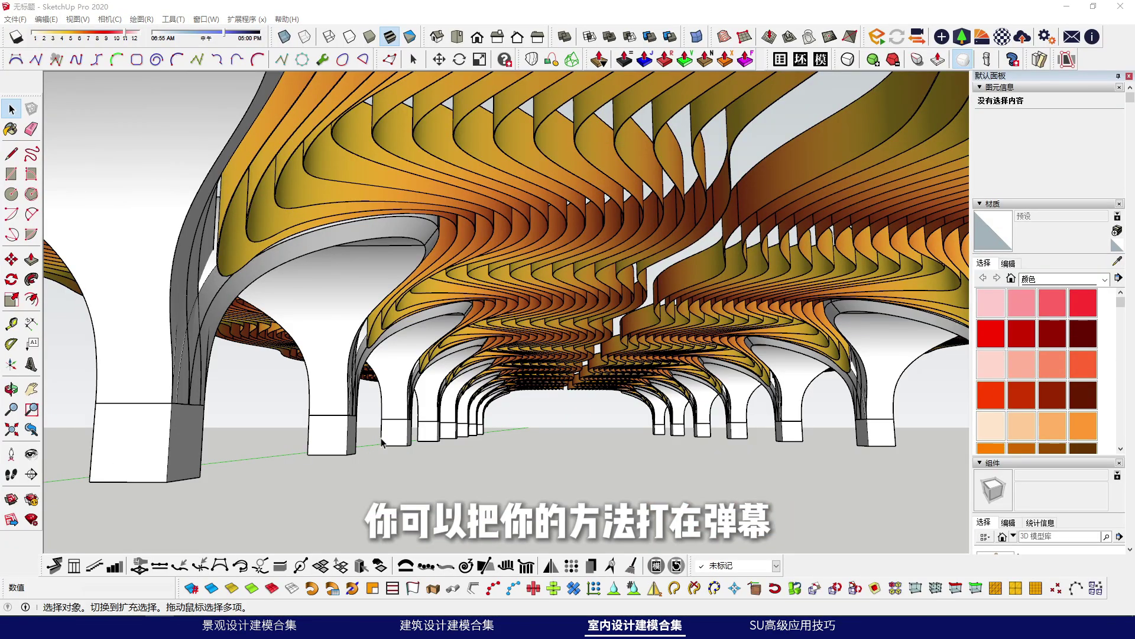
click(591, 447)
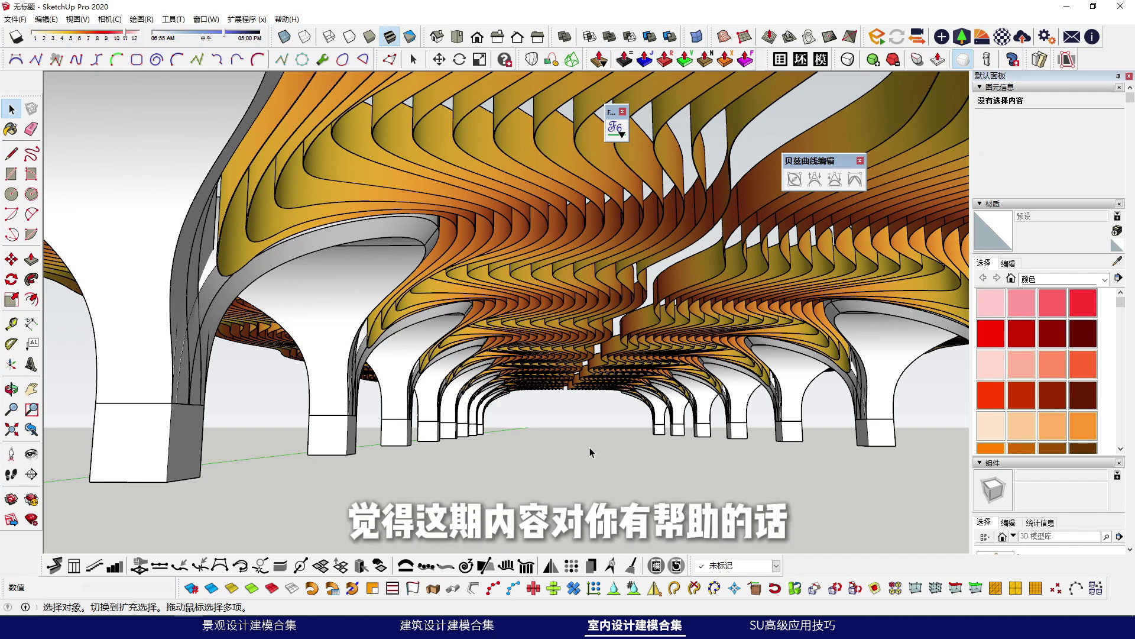